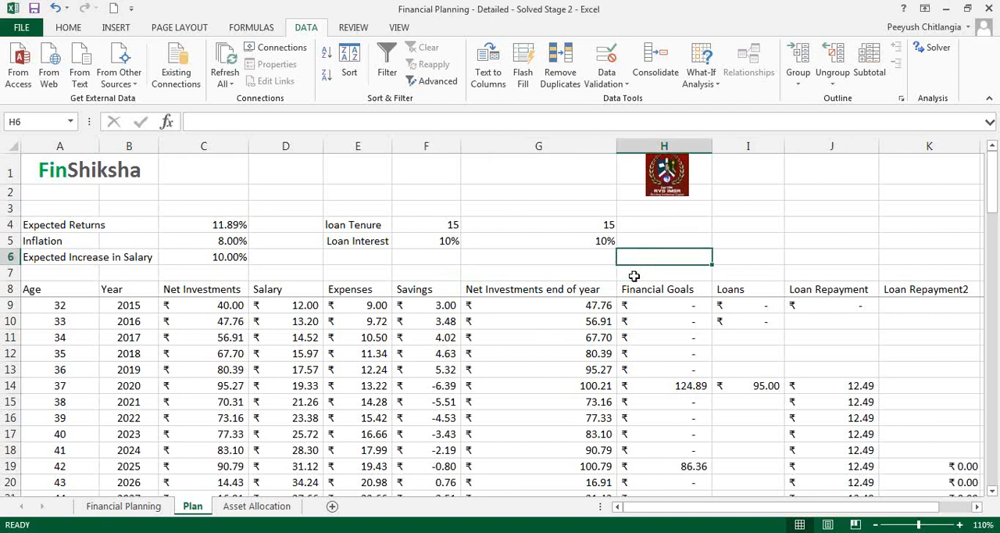
click(744, 242)
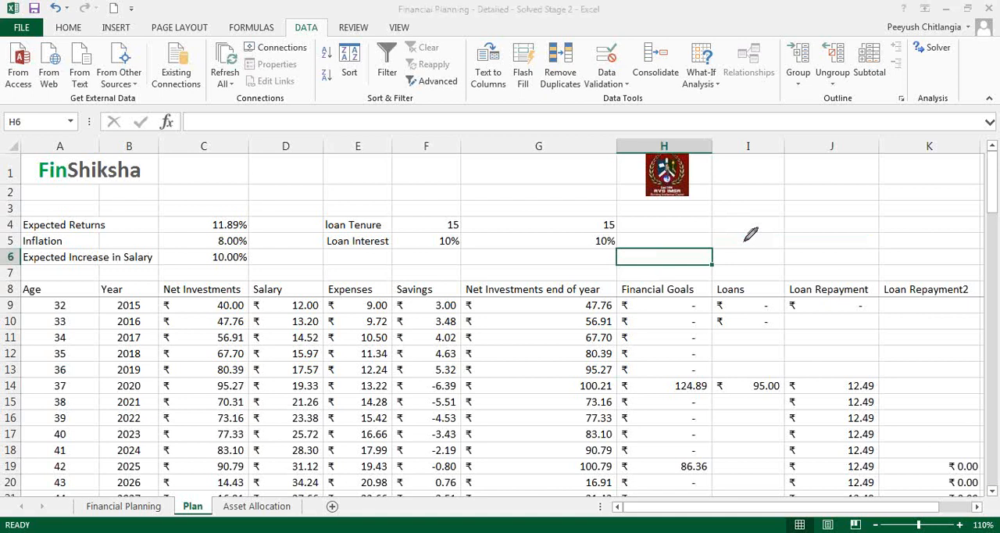
drag(430, 105, 426, 108)
mouse_move(139, 295)
mouse_down()
mouse_move(48, 299)
mouse_move(130, 312)
mouse_move(135, 297)
mouse_up()
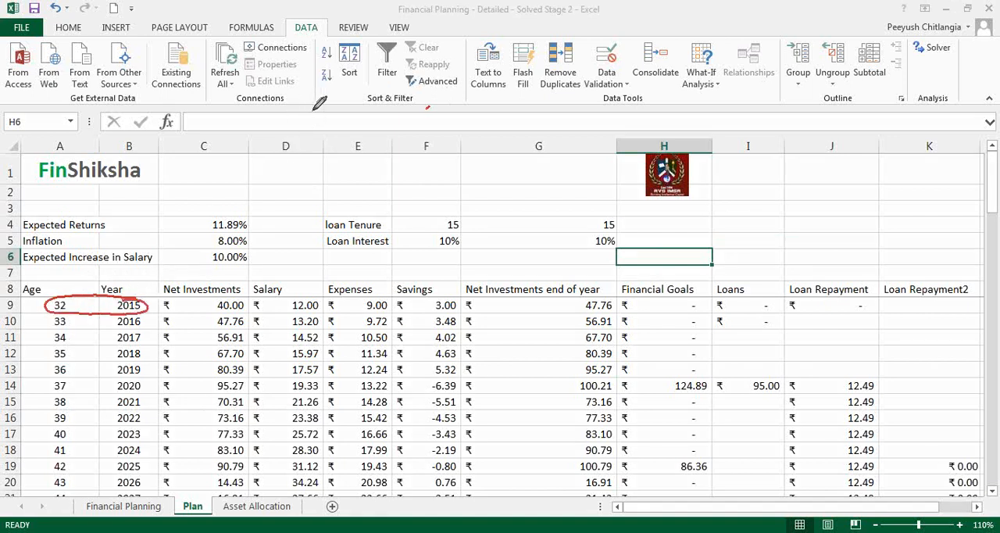
mouse_move(262, 115)
mouse_down()
mouse_move(262, 130)
mouse_move(280, 113)
mouse_move(366, 127)
mouse_up()
drag(376, 118, 414, 127)
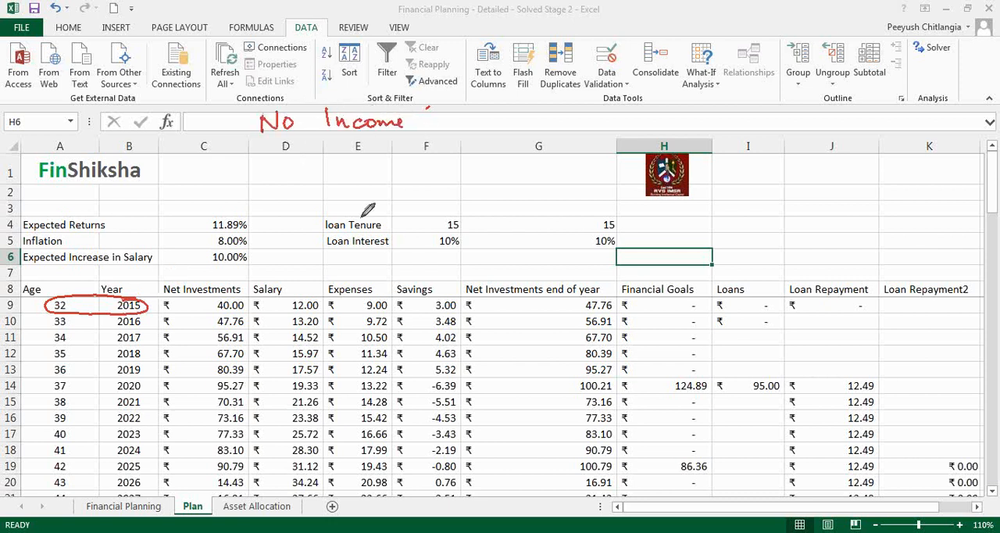
mouse_move(294, 275)
mouse_down()
mouse_move(296, 305)
mouse_move(302, 295)
mouse_up()
mouse_move(357, 275)
mouse_down()
mouse_move(358, 294)
mouse_move(367, 283)
mouse_up()
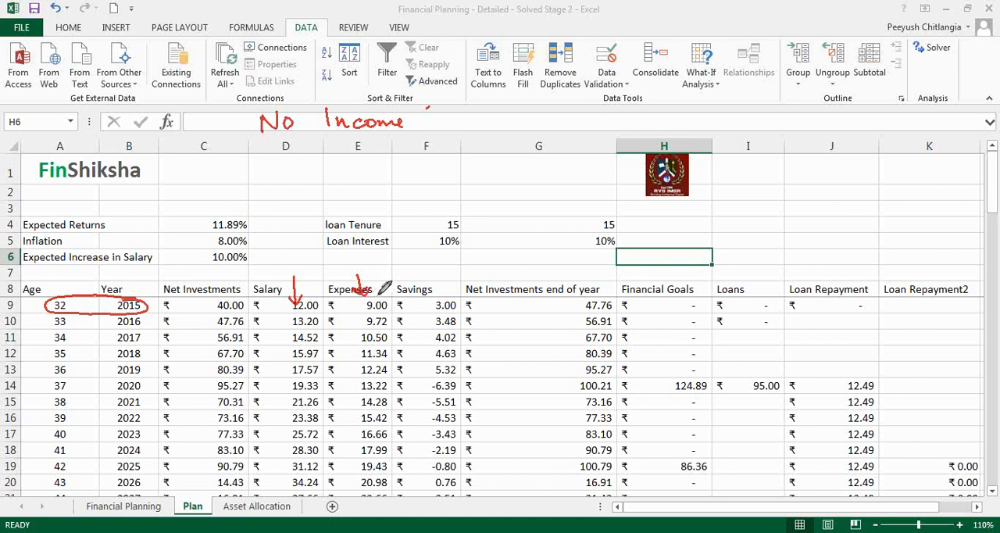
mouse_move(363, 169)
mouse_down()
mouse_move(412, 163)
mouse_move(485, 176)
mouse_move(531, 160)
mouse_move(546, 141)
mouse_move(556, 156)
mouse_up()
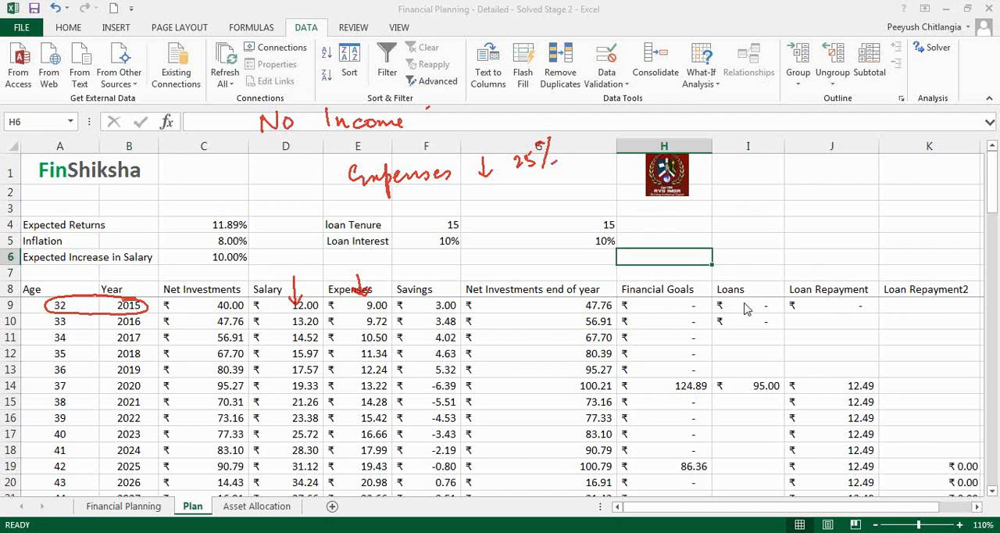
key(Escape)
click(606, 321)
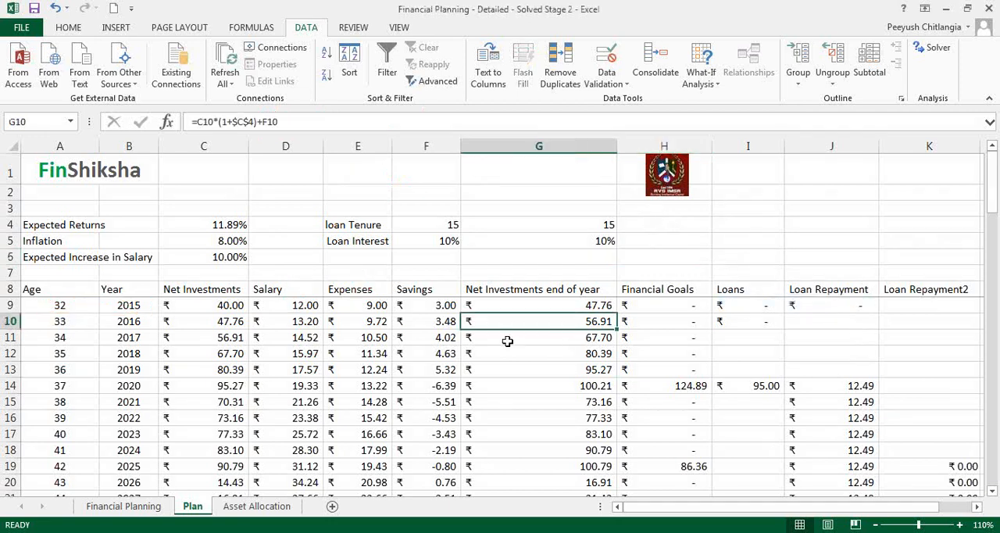
click(567, 305)
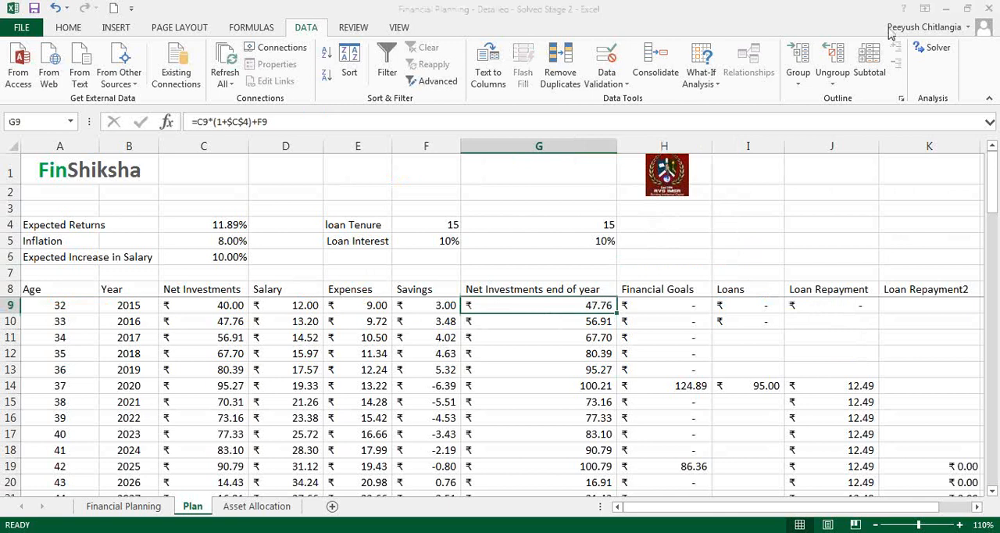
click(837, 309)
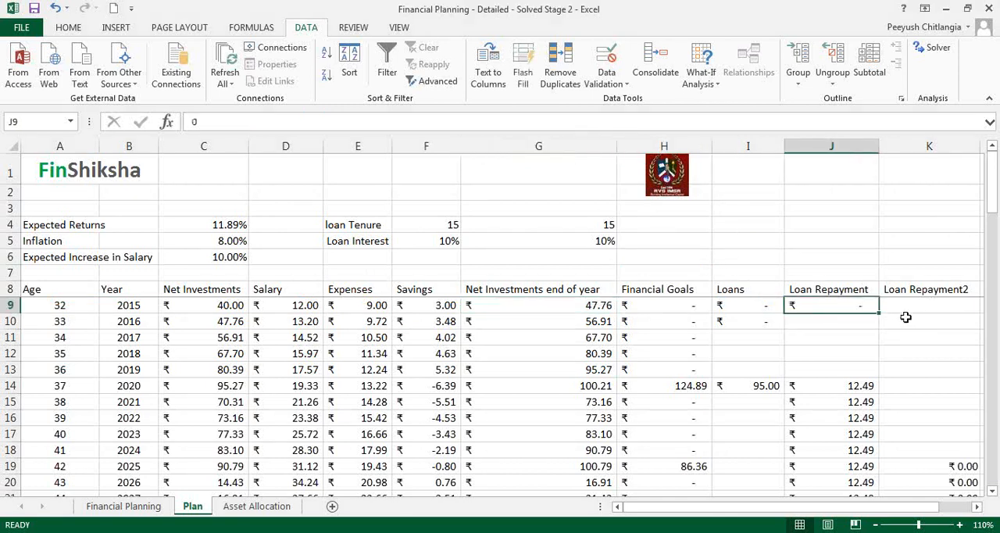
click(773, 310)
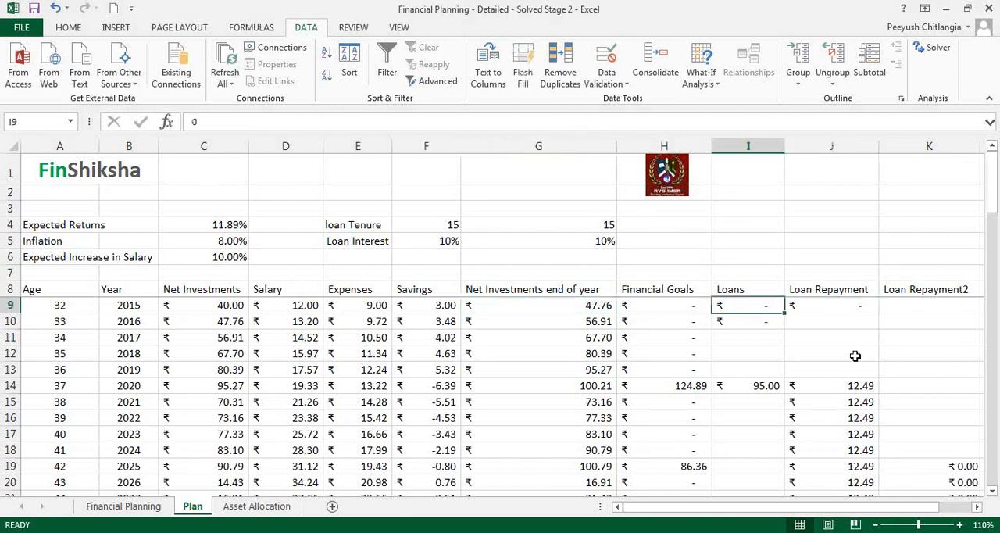
key(Right)
key(Right)
key(Right)
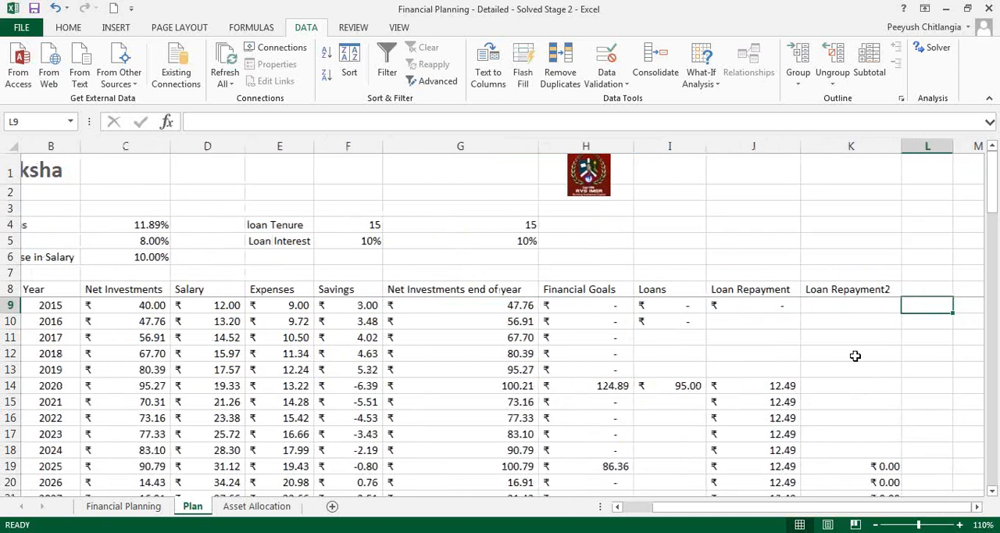
key(Up)
text(Ins)
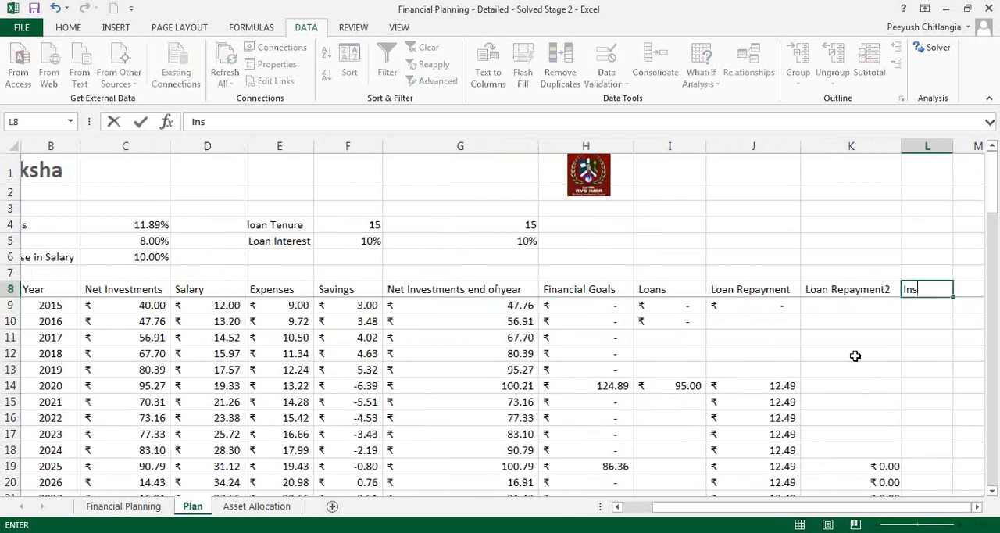
key(BackSpace)
key(BackSpace)
key(Left)
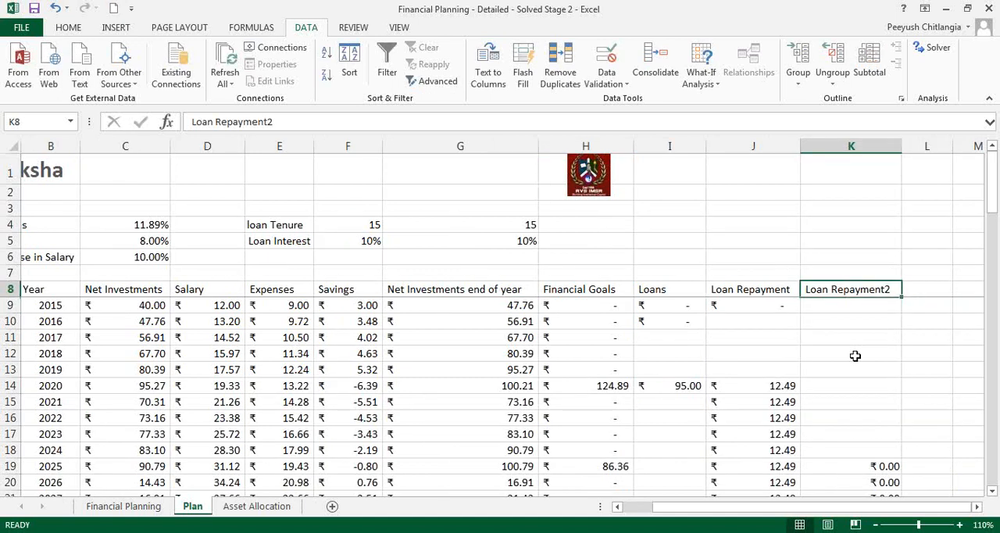
- Insert a new column between Loan Repayment and Loan Repayment2 and give it the header Insurance in K8
click(851, 148)
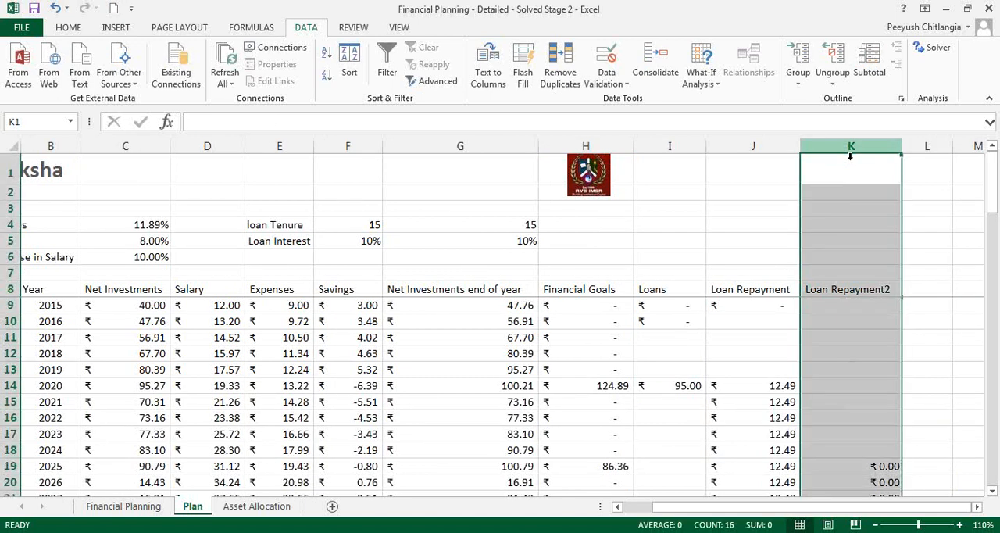
right_click(852, 150)
click(864, 253)
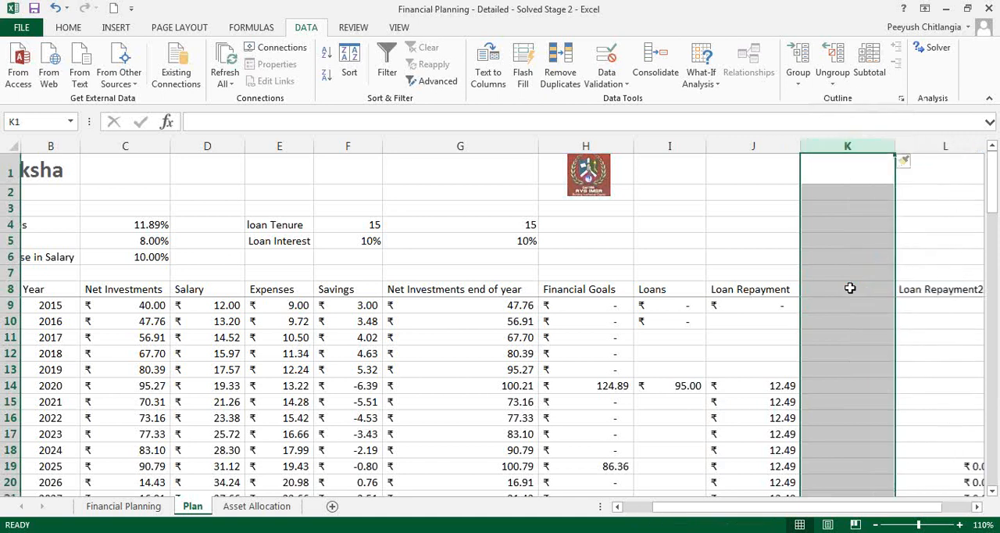
click(867, 293)
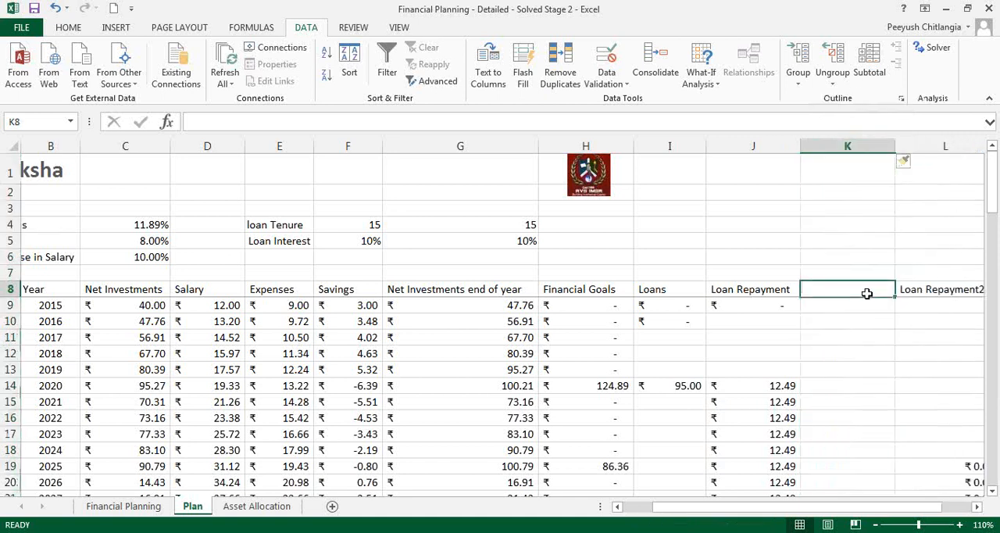
text(Insra)
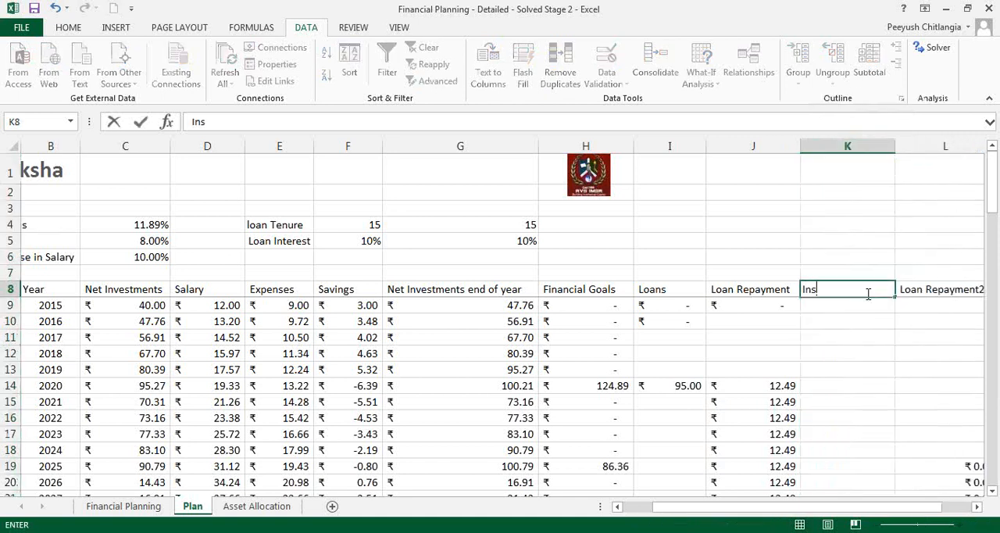
key(BackSpace)
key(BackSpace)
text(ura)
key(BackSpace)
text(ance)
key(Return)
- Copy the 2015 Loan Repayment value from J9 into the Insurance column's cell K9
key(Left)
key(Left)
key(Right)
key(Right)
key(Left)
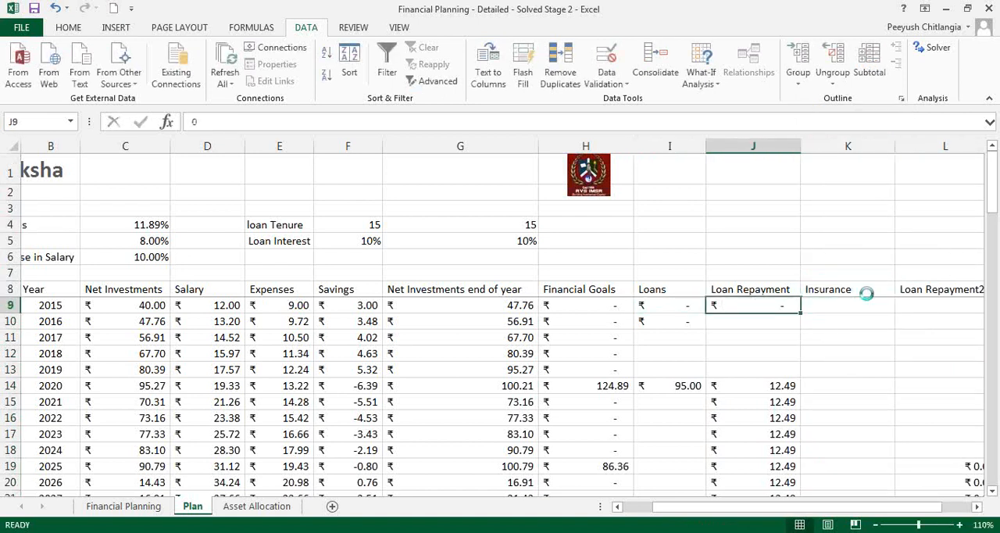
key(ctrl+c)
key(Right)
key(ctrl+v)
key(Down)
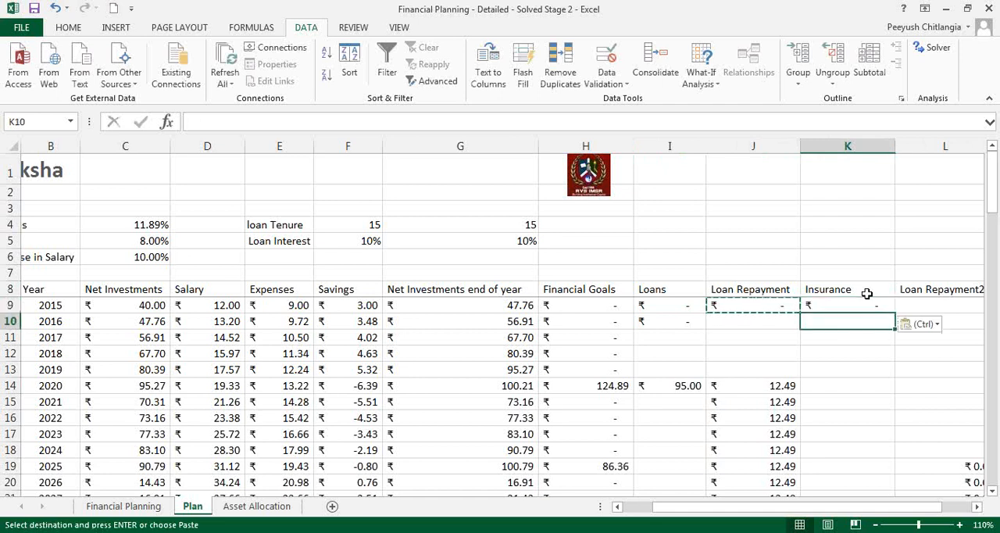
- Add the 2015 insurance amount to the 2016 Net Investments formula in C10, making it =G9-H9+I9+K9
key(Left)
key(Left)
key(Left)
key(Left)
key(Left)
key(Left)
key(Left)
key(Left)
key(Left)
key(Left)
key(Right)
key(Right)
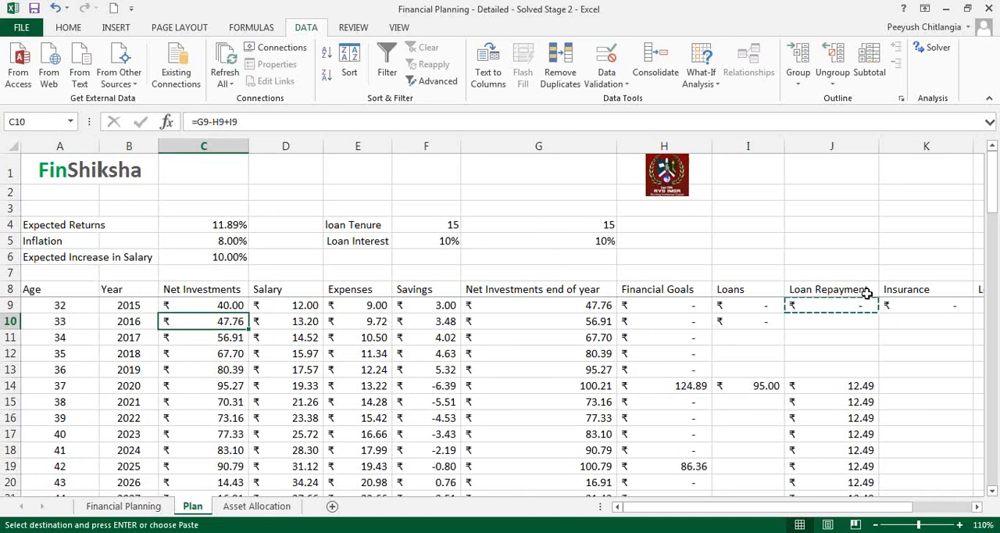
double_click(212, 326)
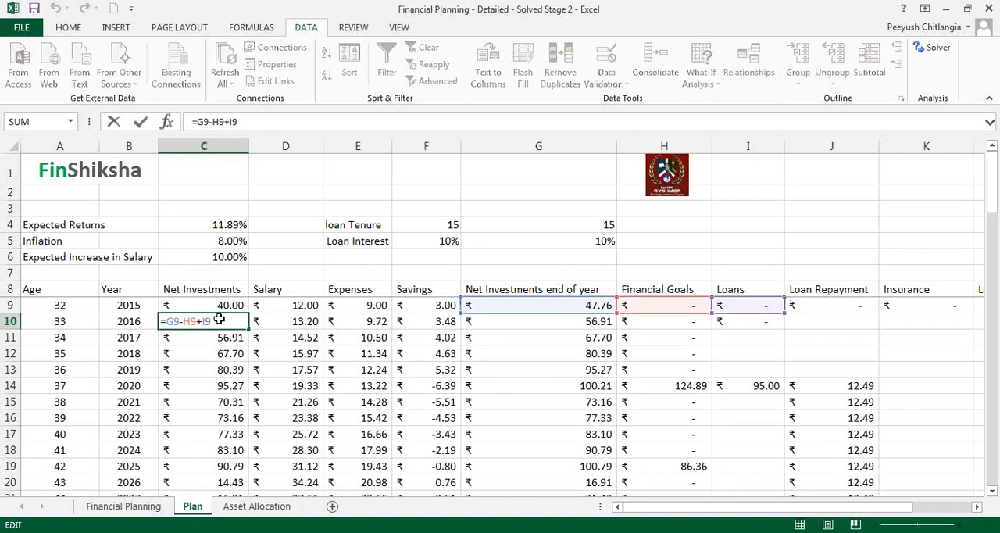
text(+)
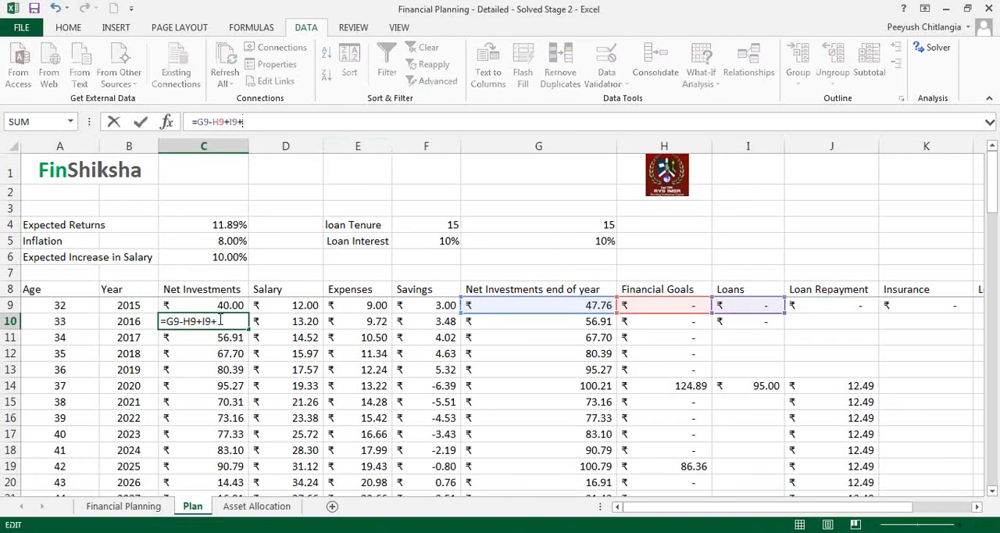
click(919, 308)
key(ctrl+Return)
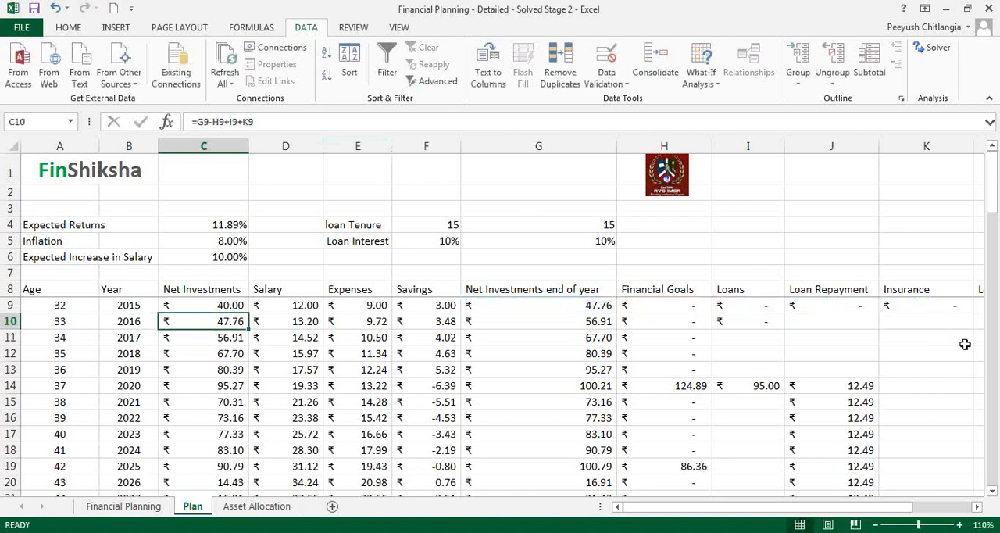
- Set the 2015 salary in D9 to 0
key(Up)
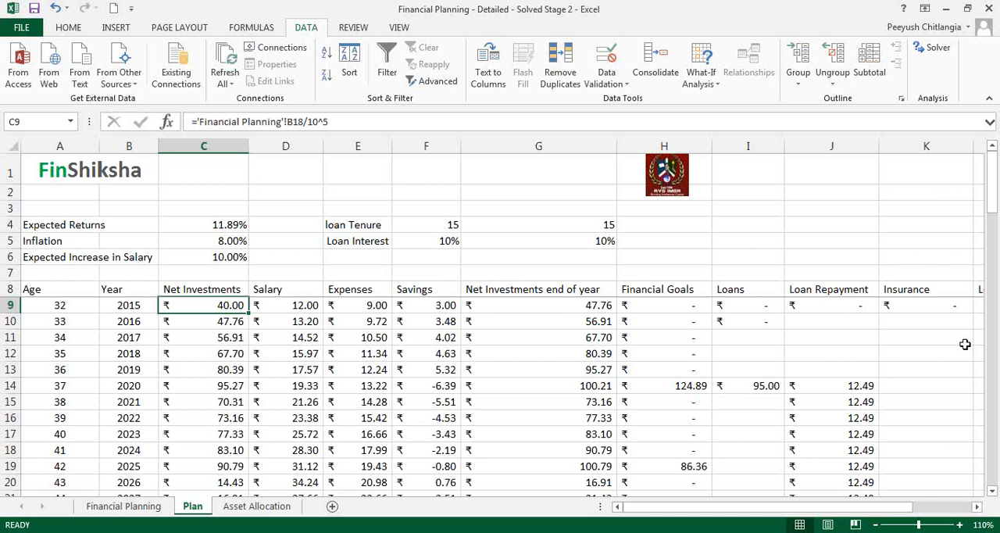
key(Right)
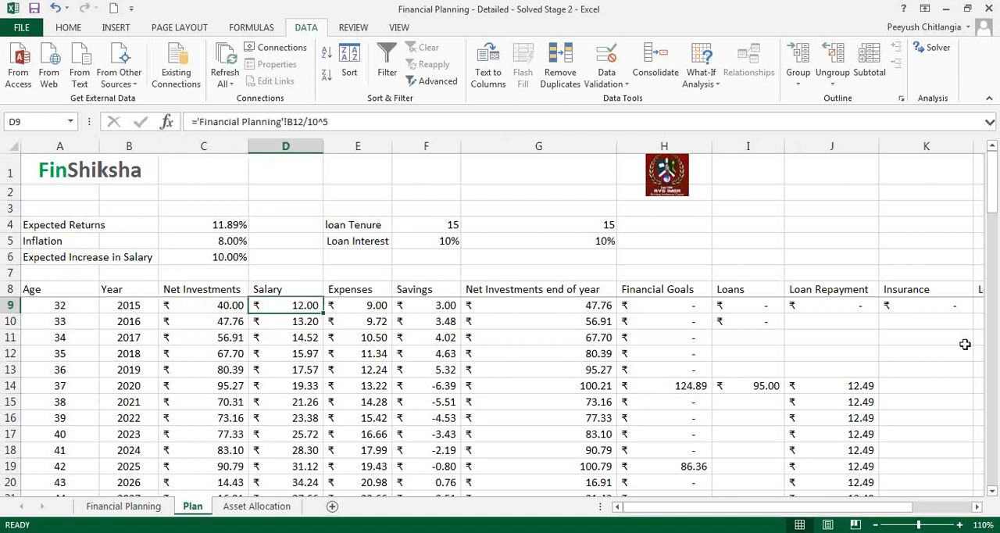
text(0)
key(Return)
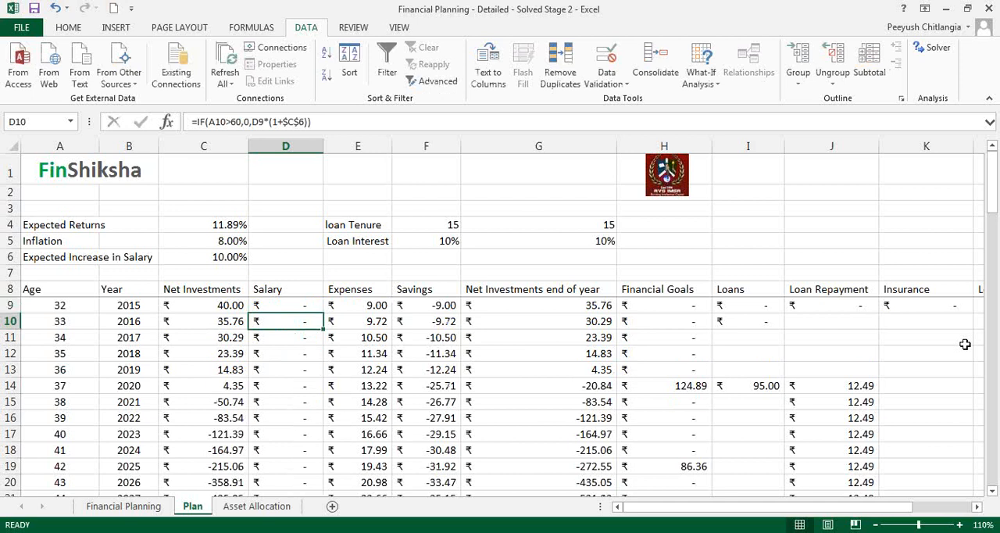
- Examine the year-end net investments through age 80 and return to the 2015 Insurance cell K9
key(Right)
key(Right)
key(ctrl+Down)
key(Down)
key(Up)
key(Right)
key(Right)
key(Left)
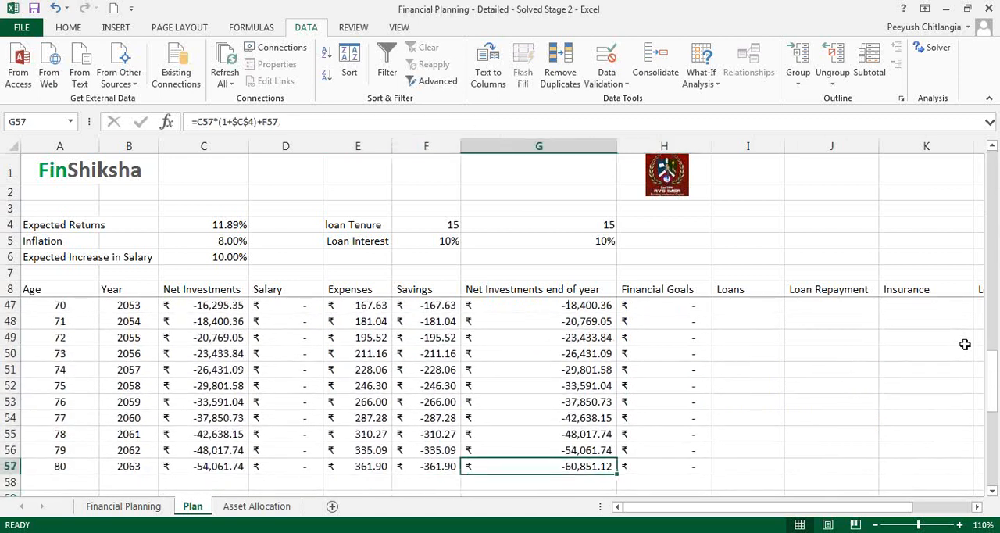
key(ctrl+Up)
key(Down)
key(Down)
key(Down)
key(Down)
key(Up)
key(Up)
key(Up)
key(Right)
key(Right)
key(Right)
key(Right)
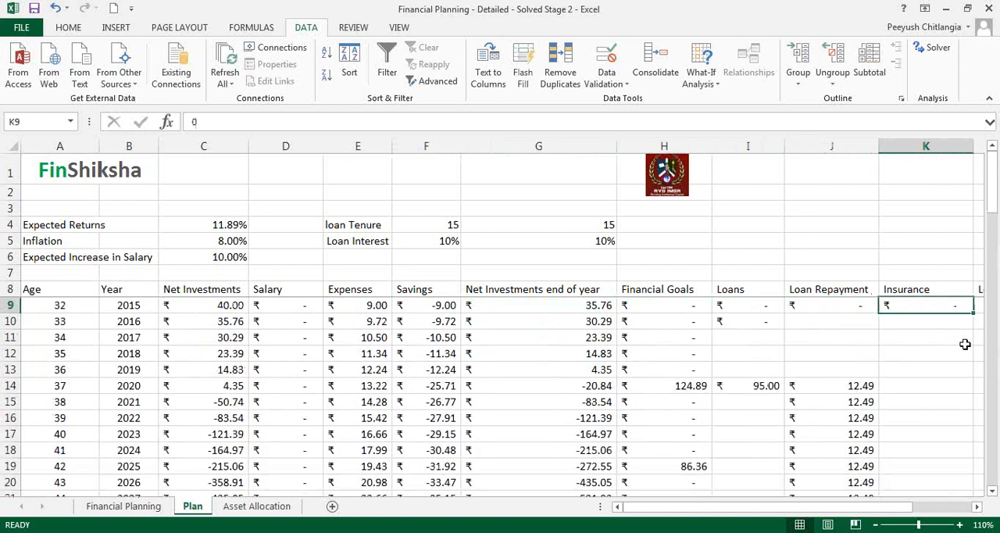
- Run Goal Seek to bring the age 80 year-end net investments in G57 to 0 by changing K9, and keep the solution
click(592, 468)
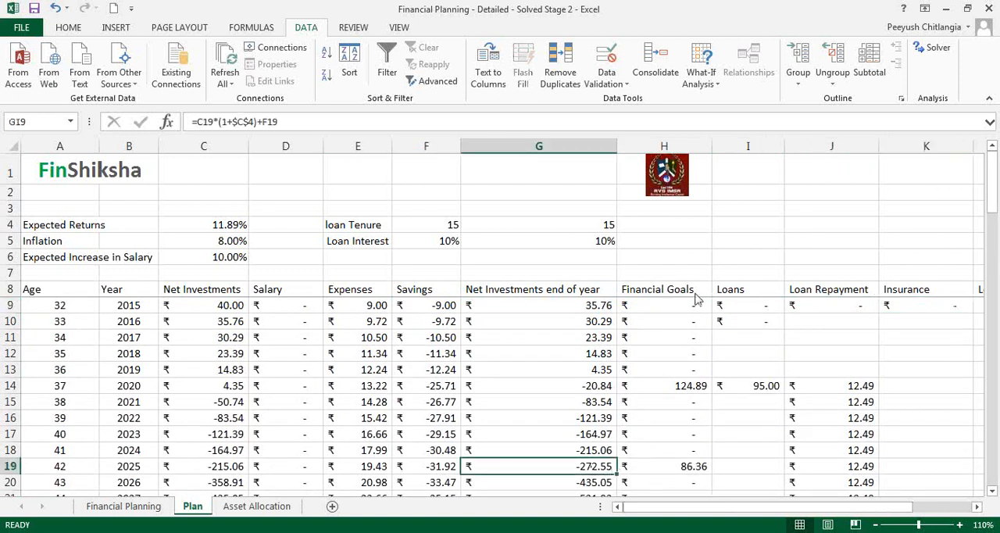
click(701, 84)
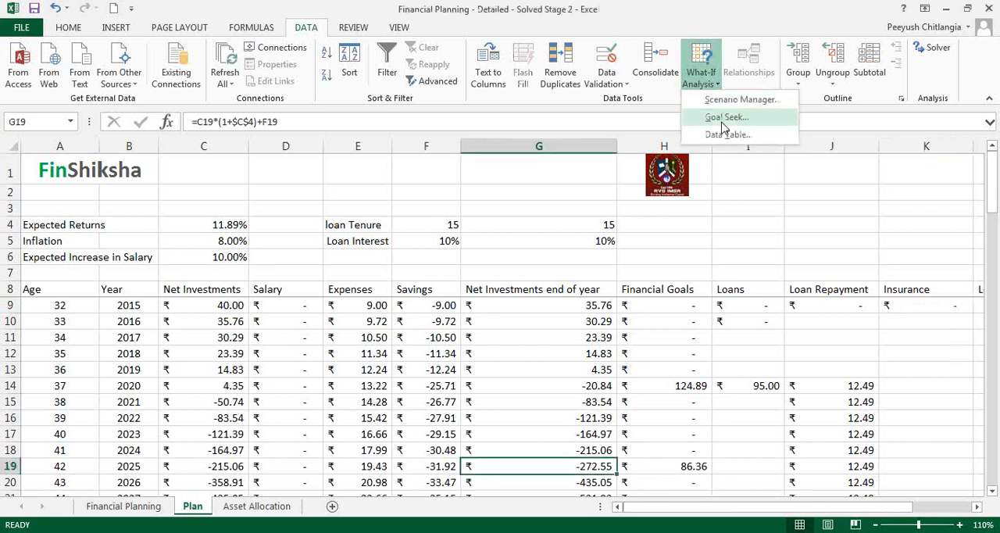
click(724, 118)
click(571, 433)
key(ctrl+Down)
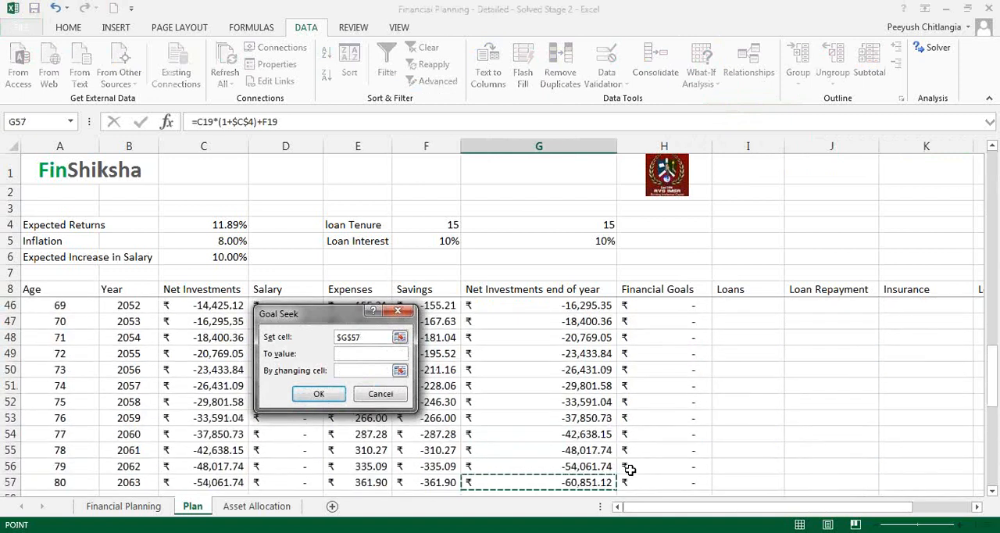
click(360, 358)
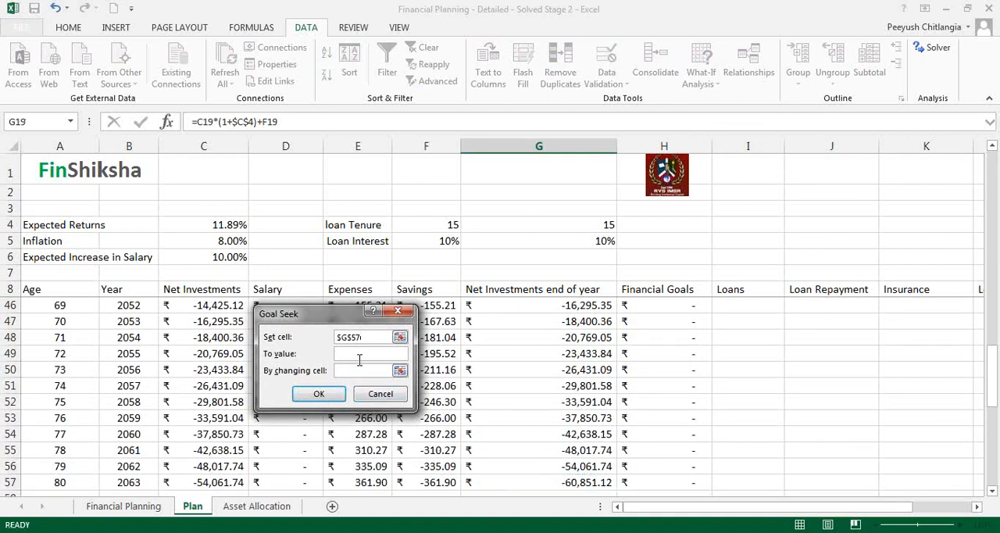
click(364, 370)
click(819, 332)
click(897, 290)
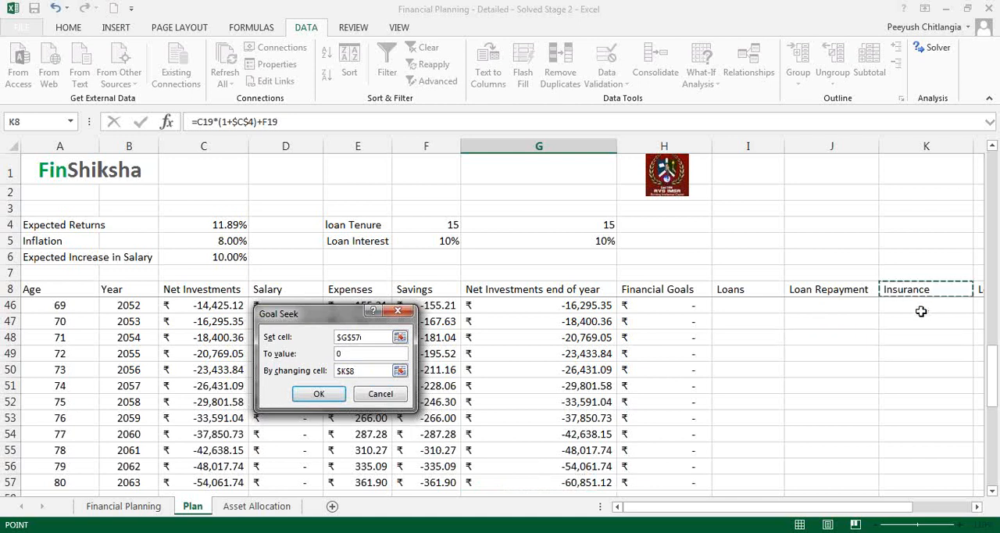
key(Down)
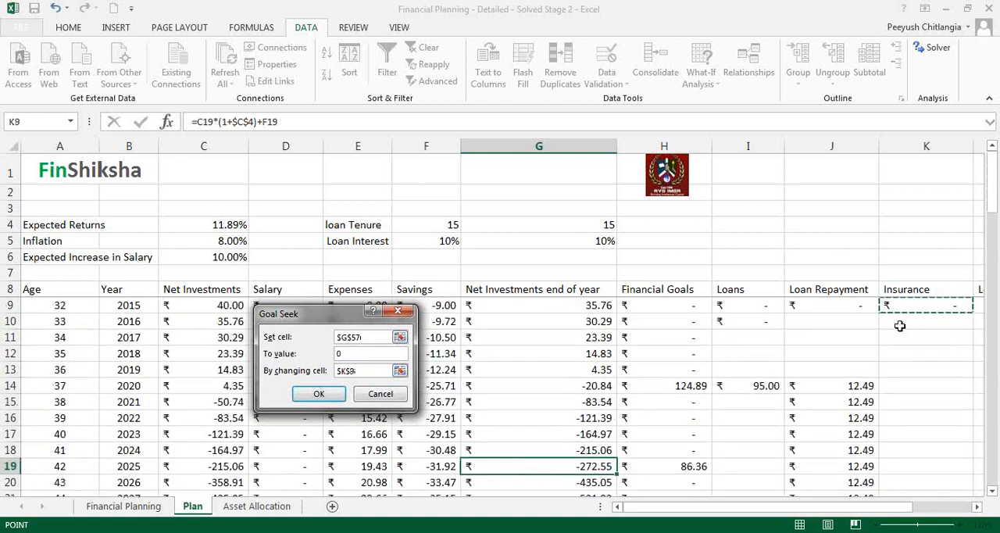
click(319, 395)
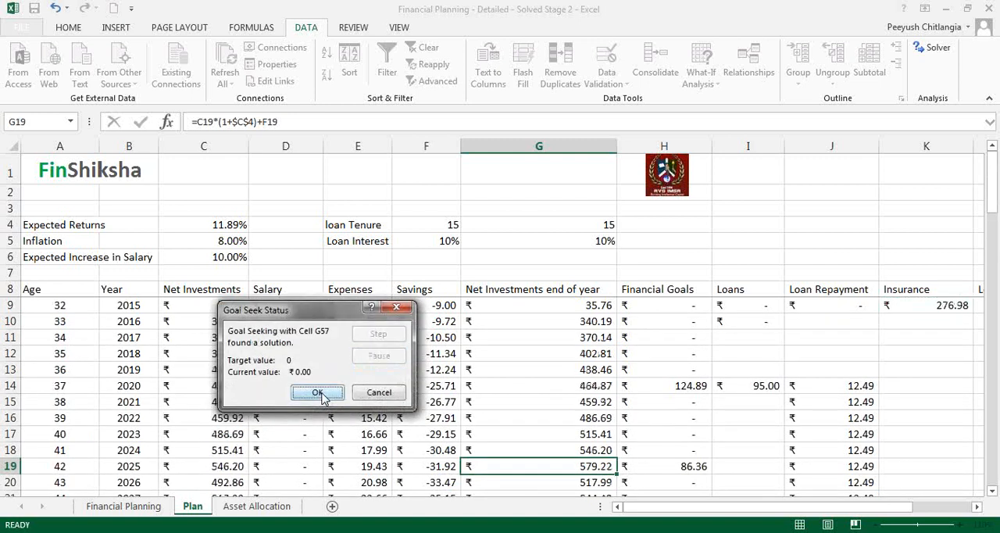
click(319, 393)
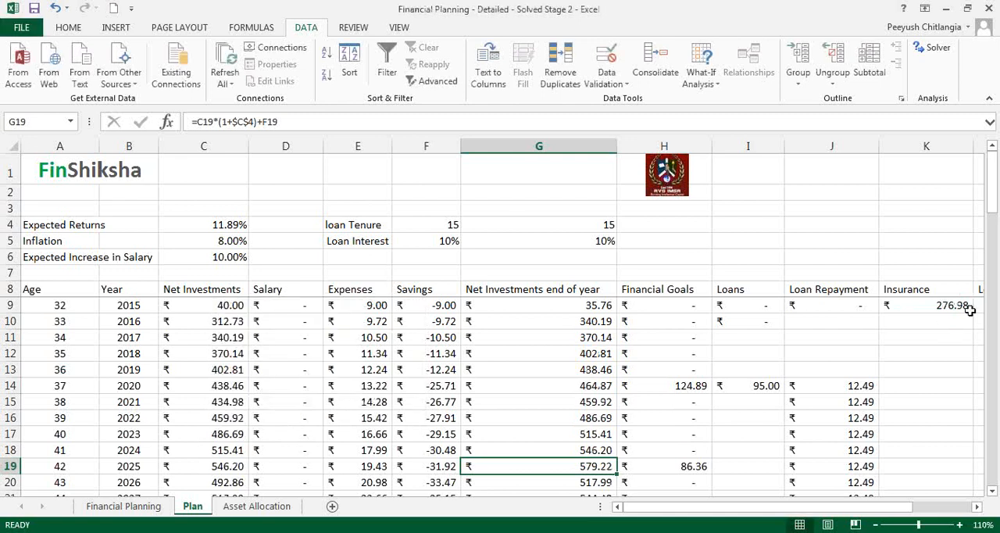
- Check the year-end net investments from 2015 through age 80 in column G against the solved 2015 insurance amount in K9
click(946, 306)
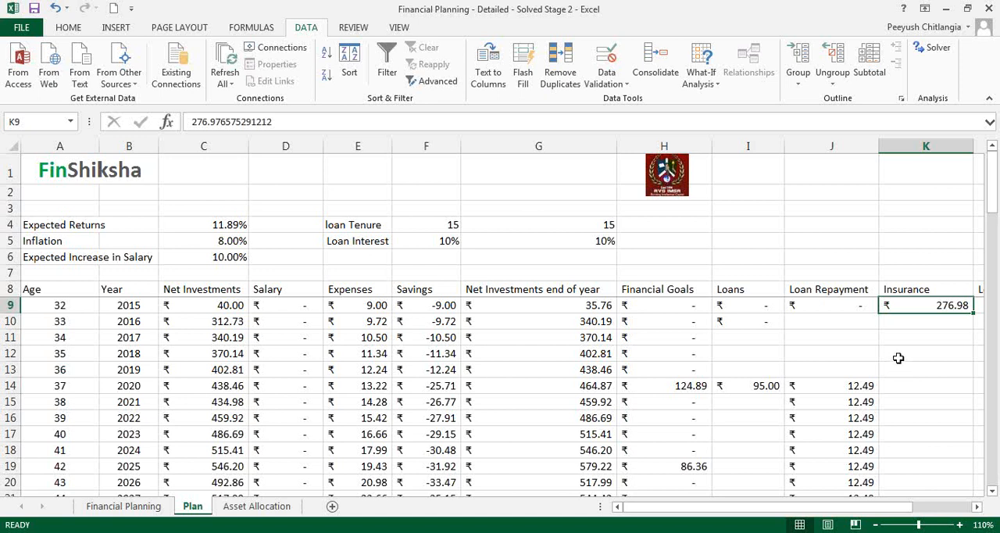
click(602, 391)
key(Down)
key(Down)
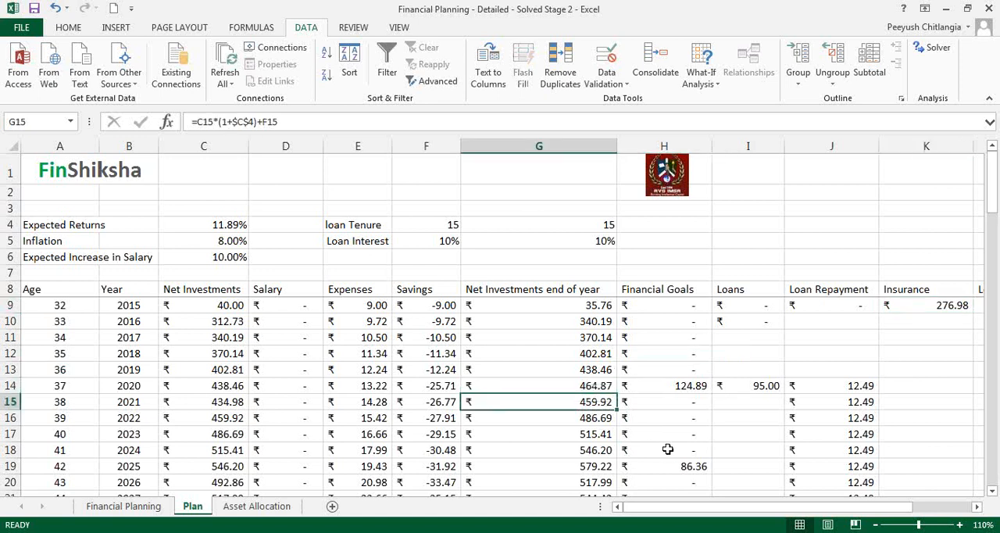
key(ctrl+Down)
key(Down)
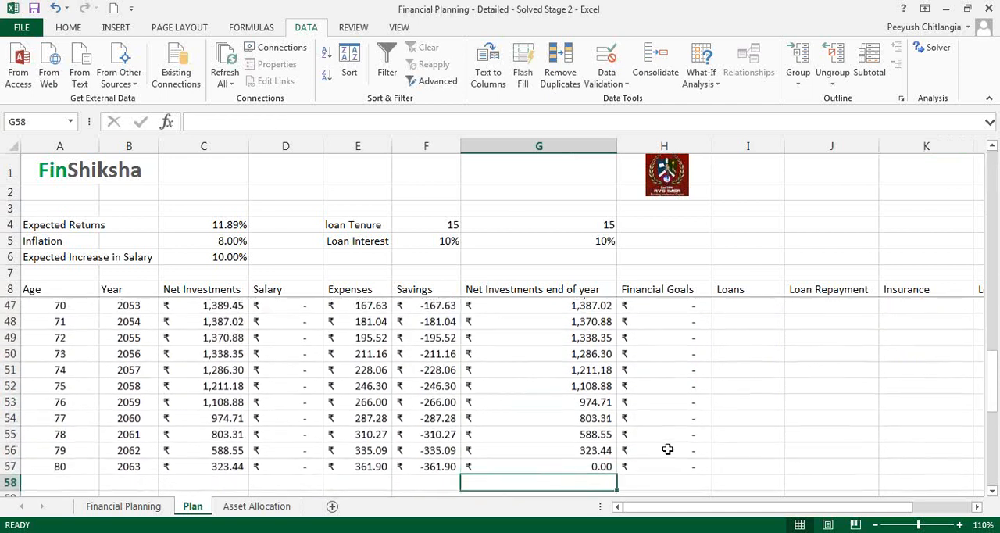
key(Up)
key(ctrl+Up)
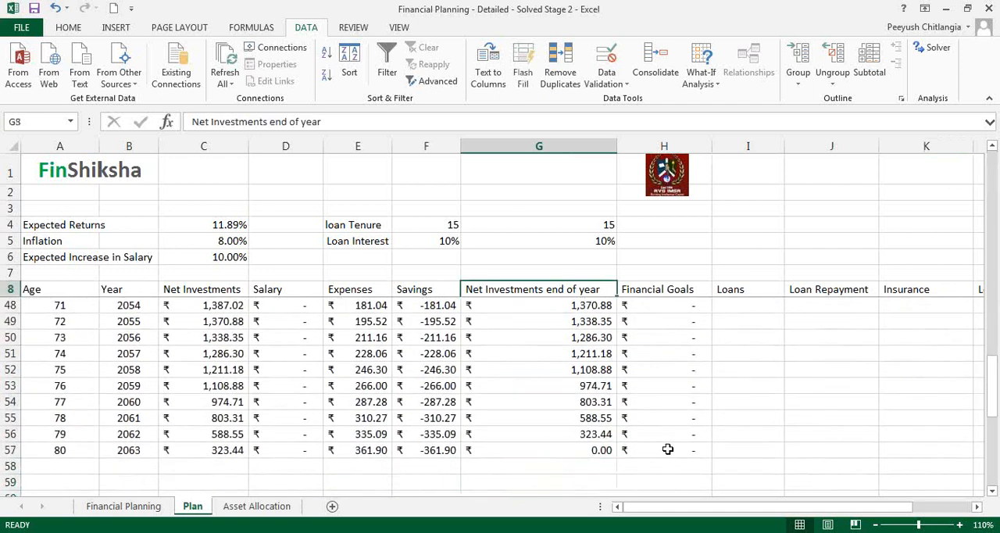
key(Down)
key(Down)
key(Down)
key(Down)
key(Down)
key(Down)
key(Down)
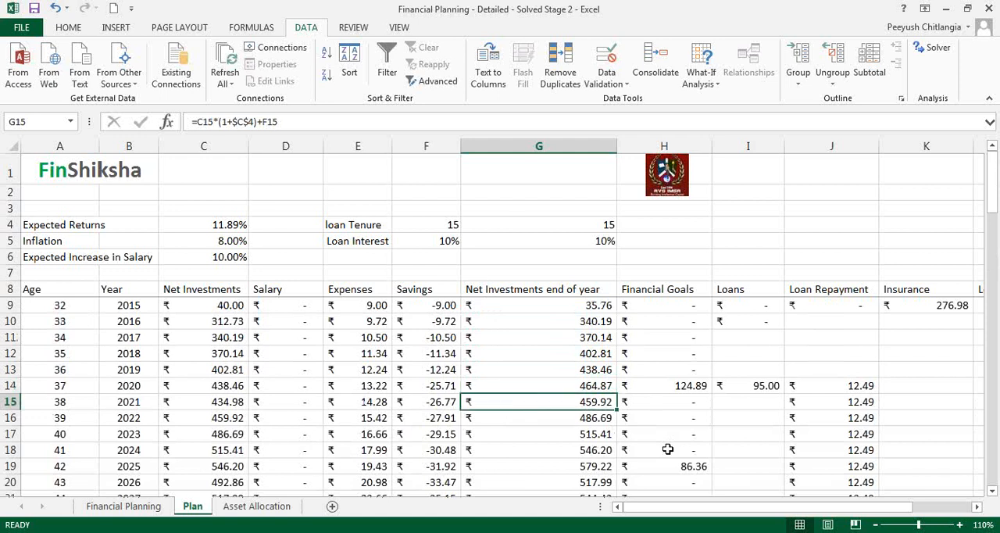
key(ctrl+Down)
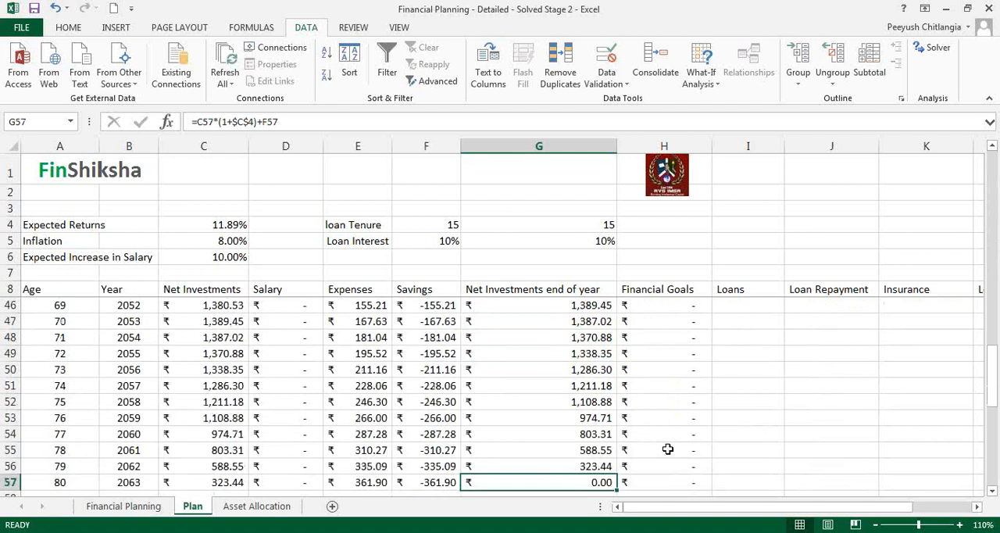
key(ctrl+Up)
key(Down)
key(Down)
key(Down)
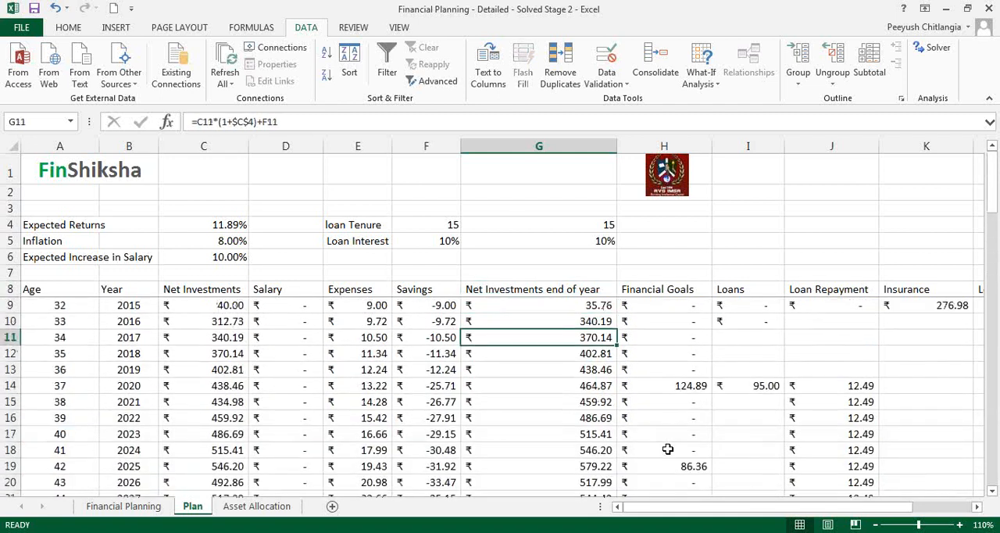
key(Right)
key(Right)
key(Right)
key(Right)
key(Up)
key(Up)
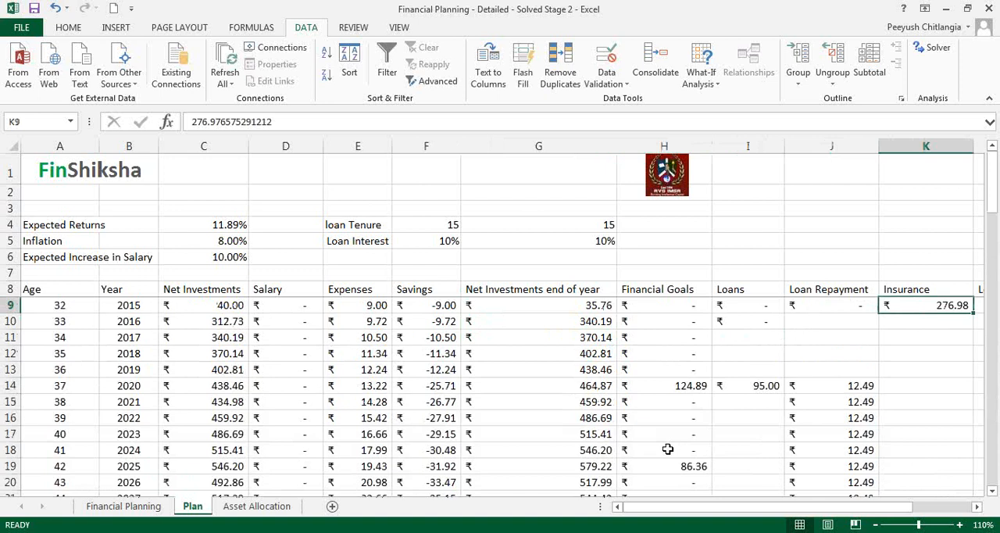
- Reduce the 2015 expenses formula in E9 to 75% of its amount and review the following years' expenses
click(511, 11)
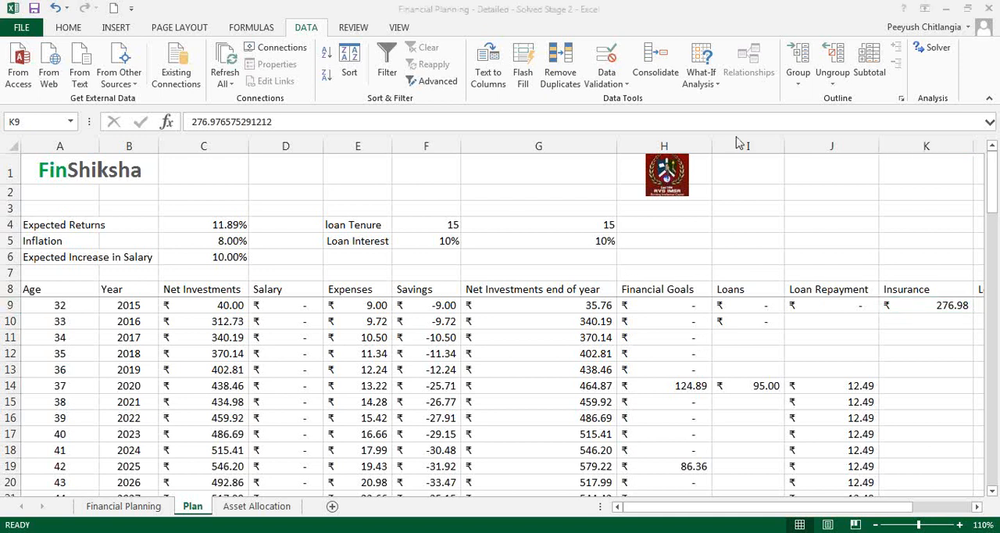
click(567, 222)
click(382, 304)
click(401, 117)
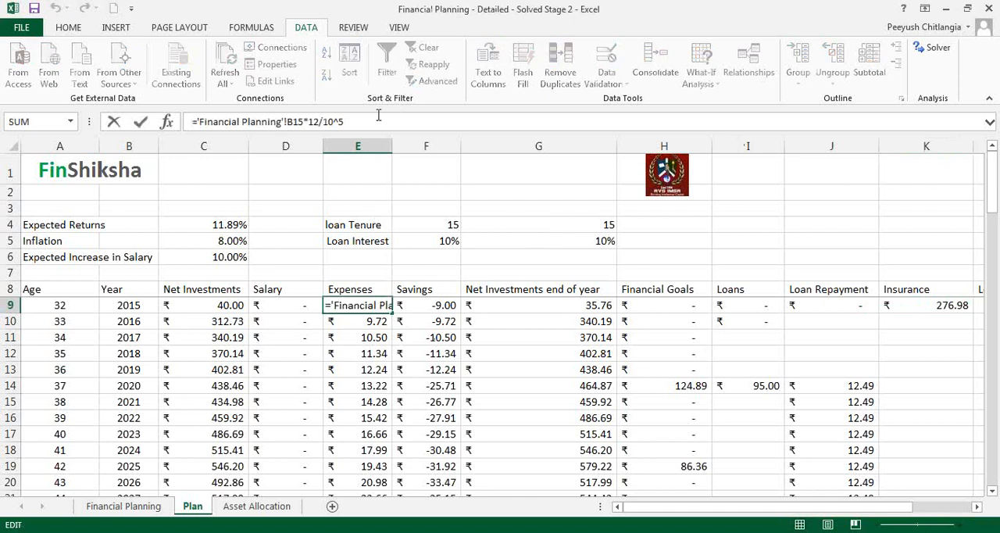
click(387, 122)
text(*80)
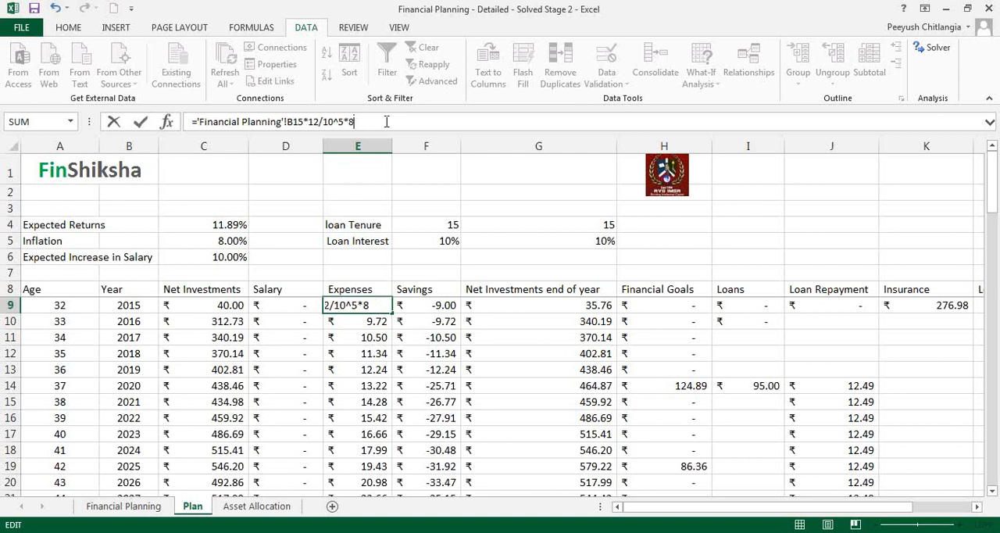
key(Return)
key(Up)
key(Down)
key(Up)
key(Down)
key(Down)
key(Down)
key(Down)
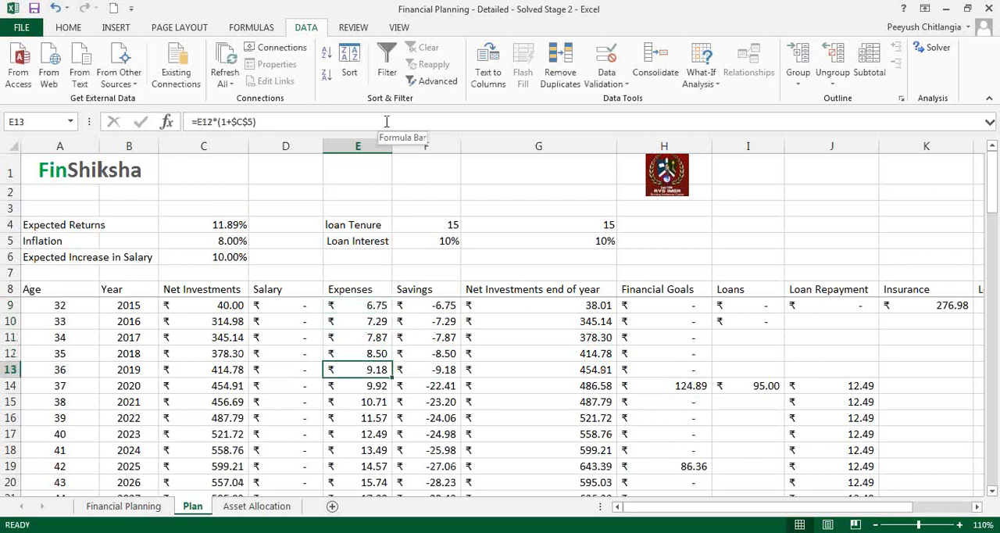
- Run Goal Seek to bring G57 to 0 by changing K9 with the reduced expenses, and keep the solution
key(Right)
key(Right)
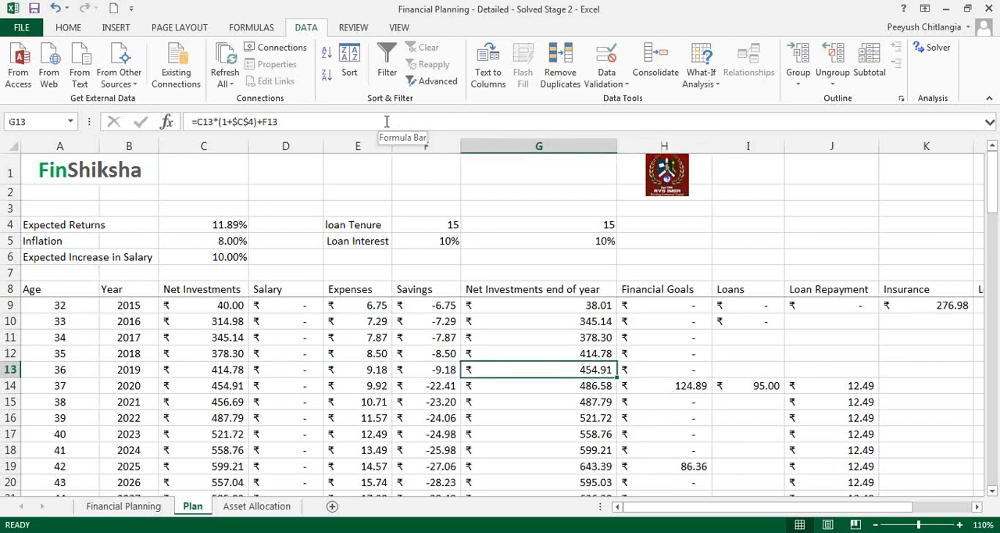
key(ctrl+Down)
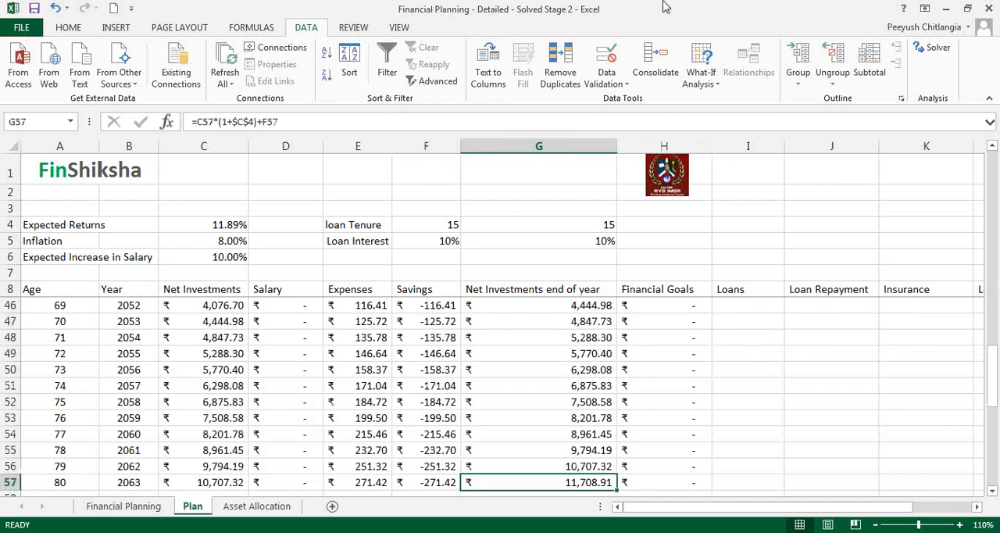
key(alt+Tab)
click(701, 72)
click(715, 119)
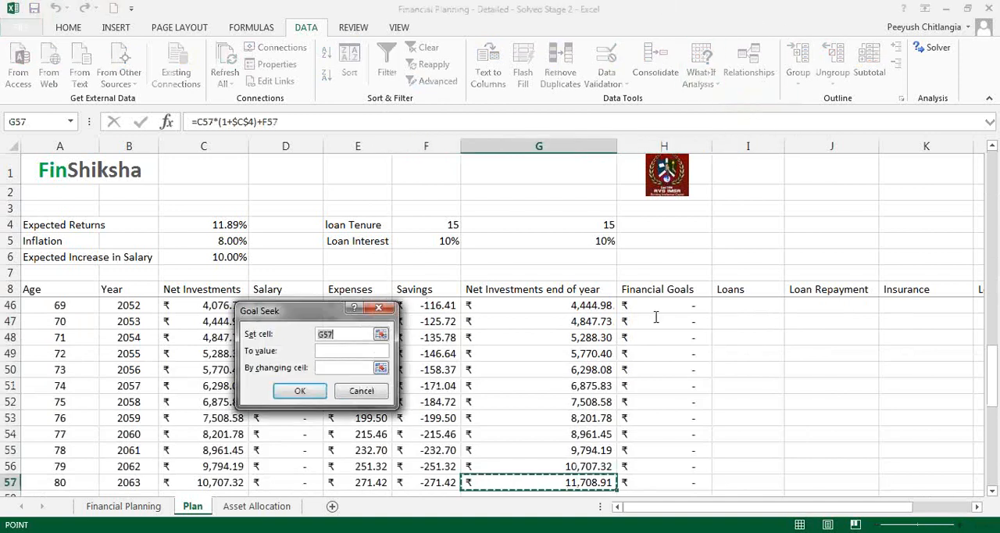
click(348, 352)
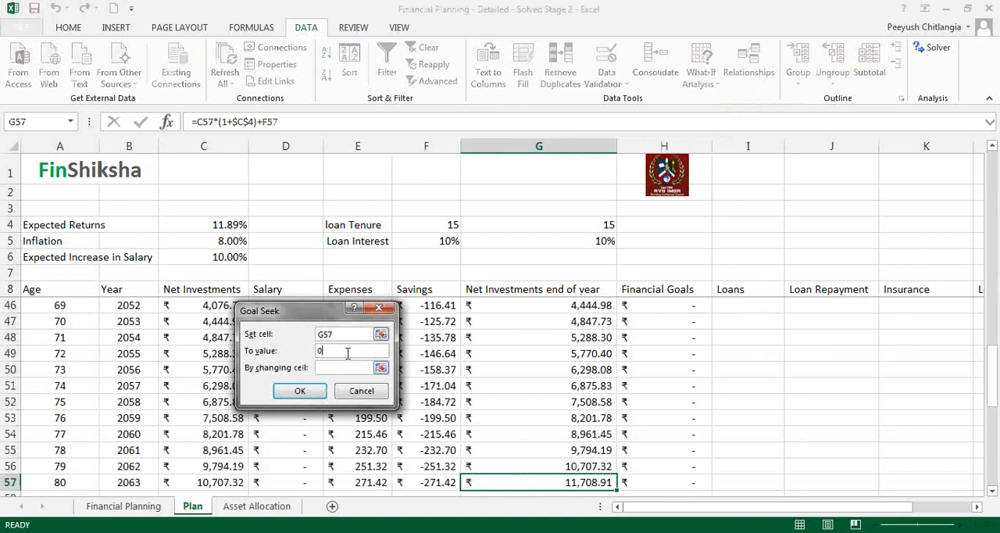
key(Tab)
click(911, 292)
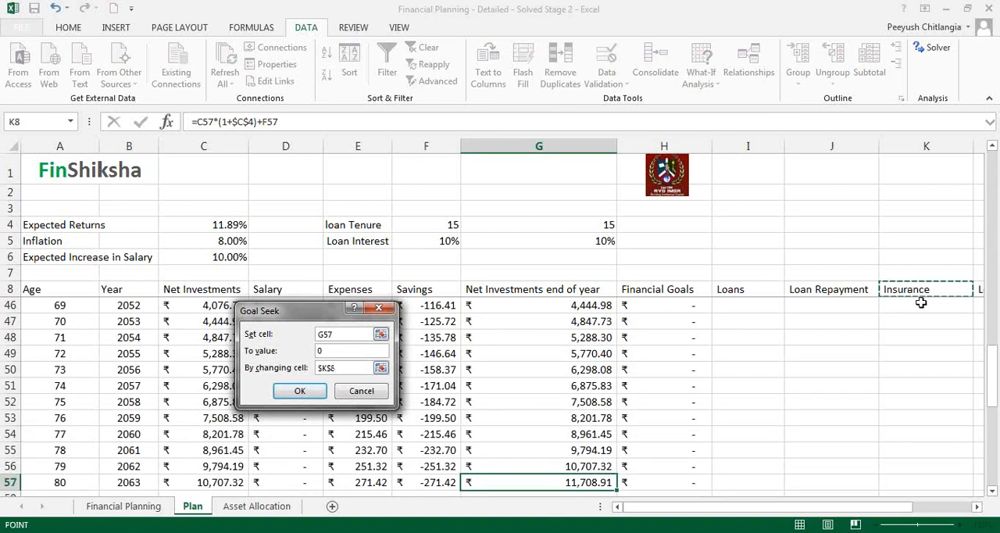
scroll(922, 302, up, 12)
click(922, 306)
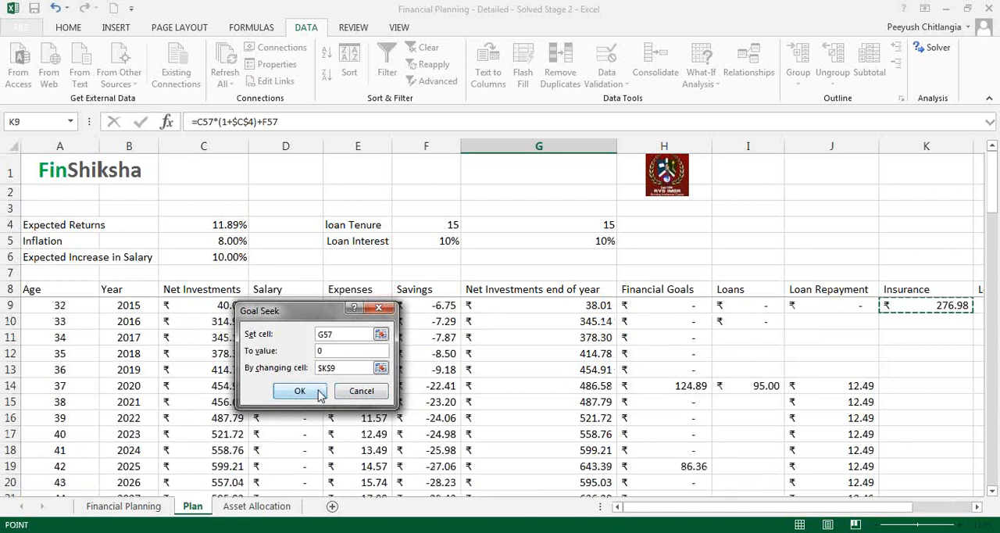
click(300, 391)
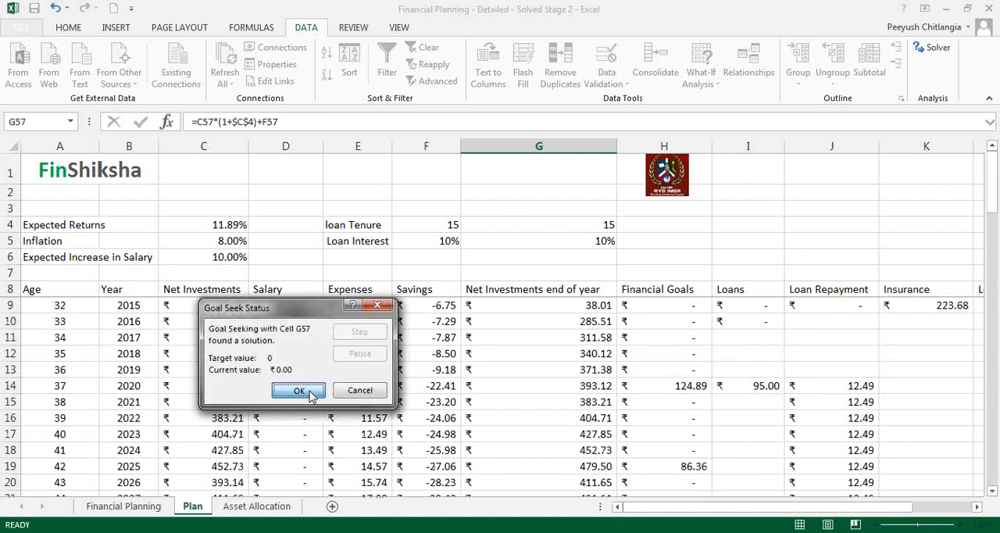
click(300, 391)
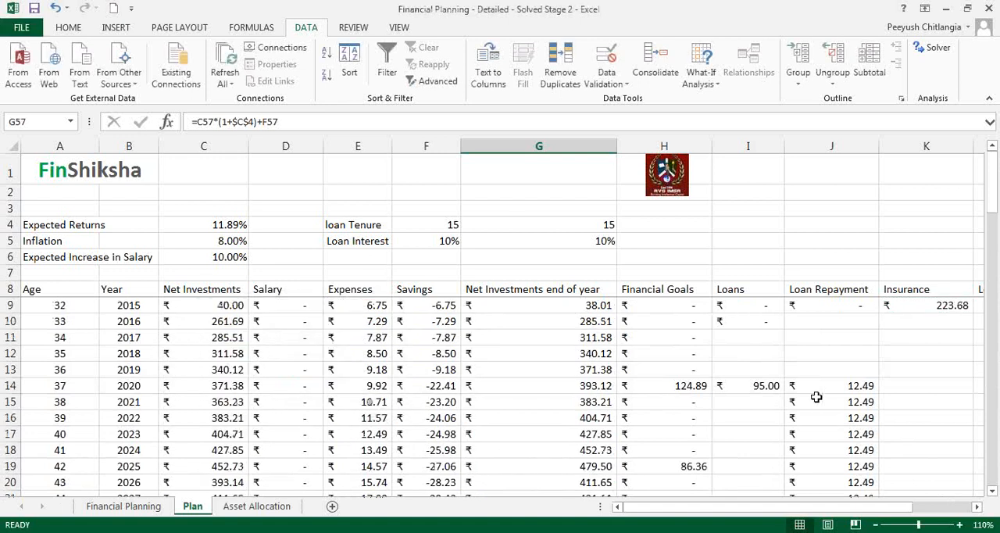
- On the Asset Allocation sheet, enter the label "Insurance Cover needed without expenses going down" in A8
click(932, 303)
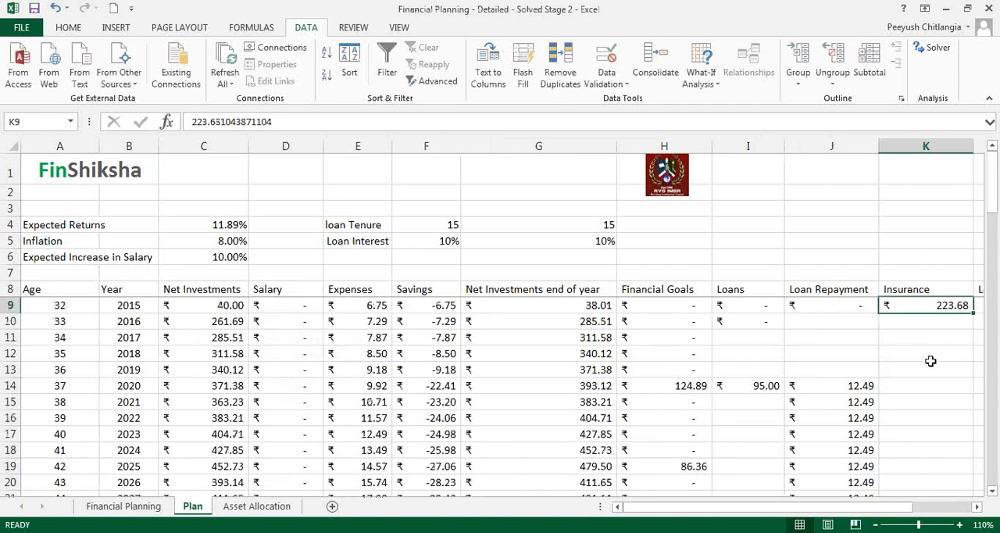
click(264, 506)
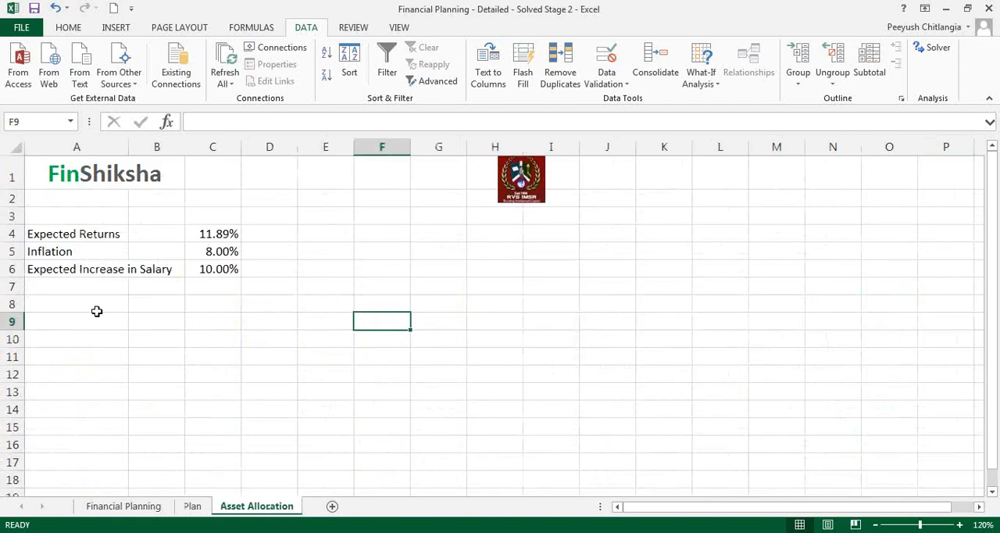
click(75, 322)
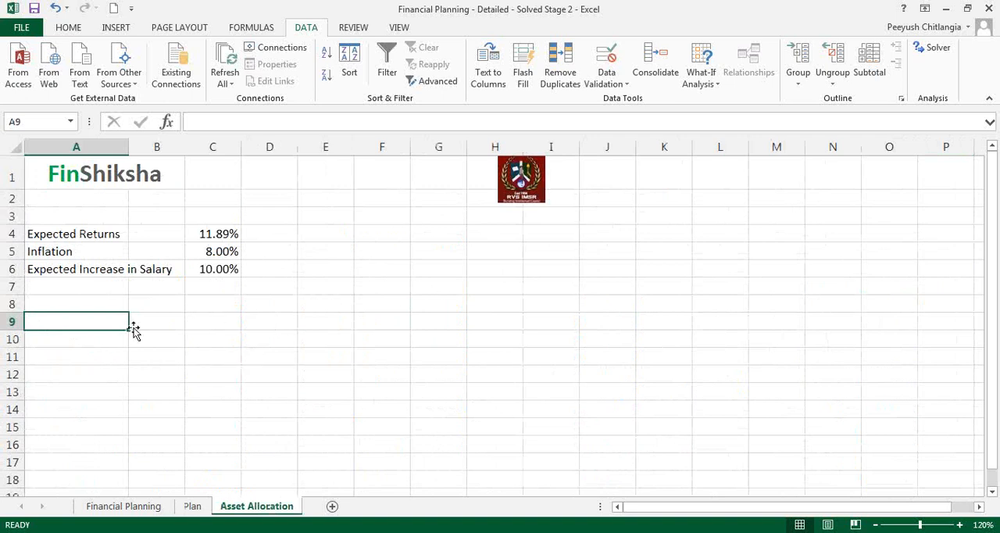
click(111, 304)
text(Ins)
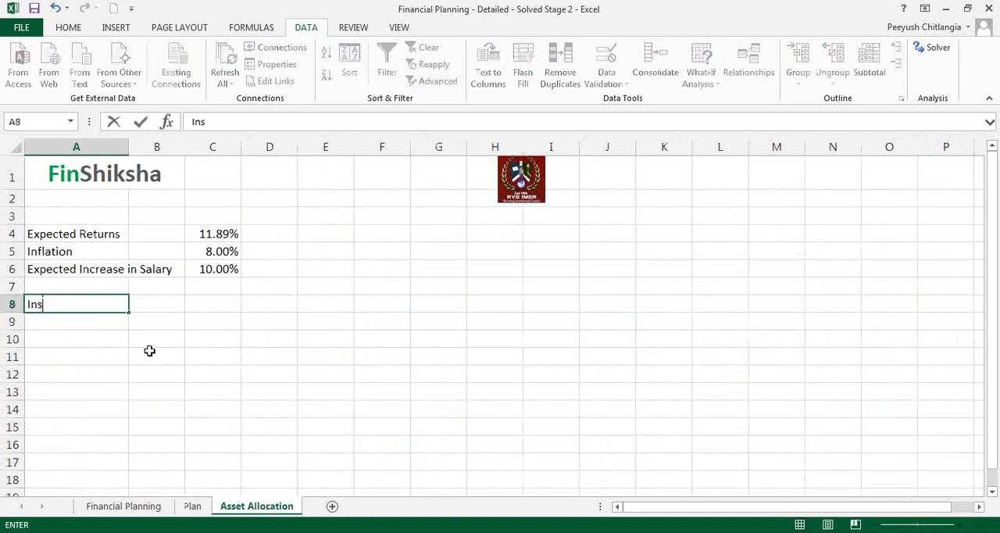
text(urance Cover )
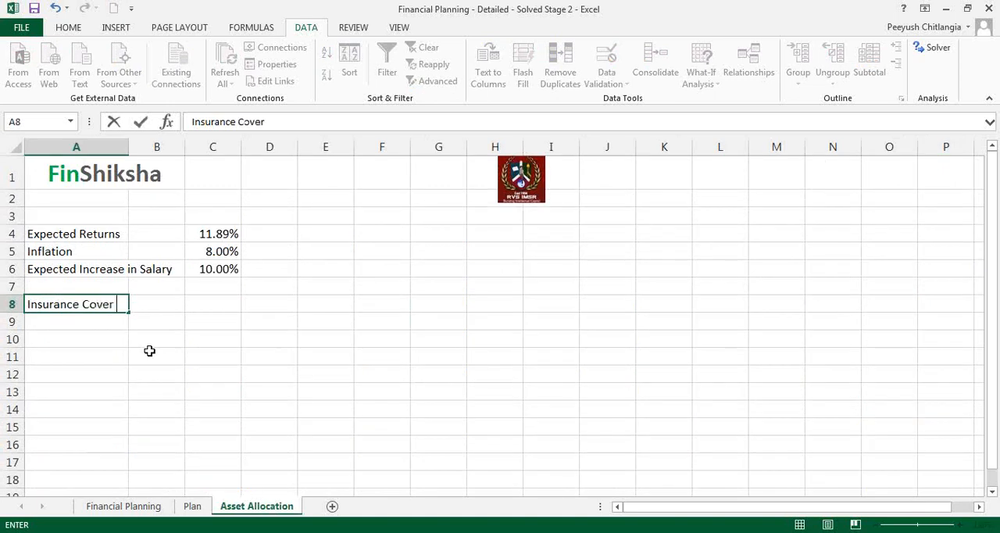
text(neede)
key(BackSpace)
text(ded without expenses going down)
- Enter 2.75 crore in F8 as the cover needed without expenses going down
key(Right)
key(Right)
key(Right)
key(Right)
key(Right)
text(2.)
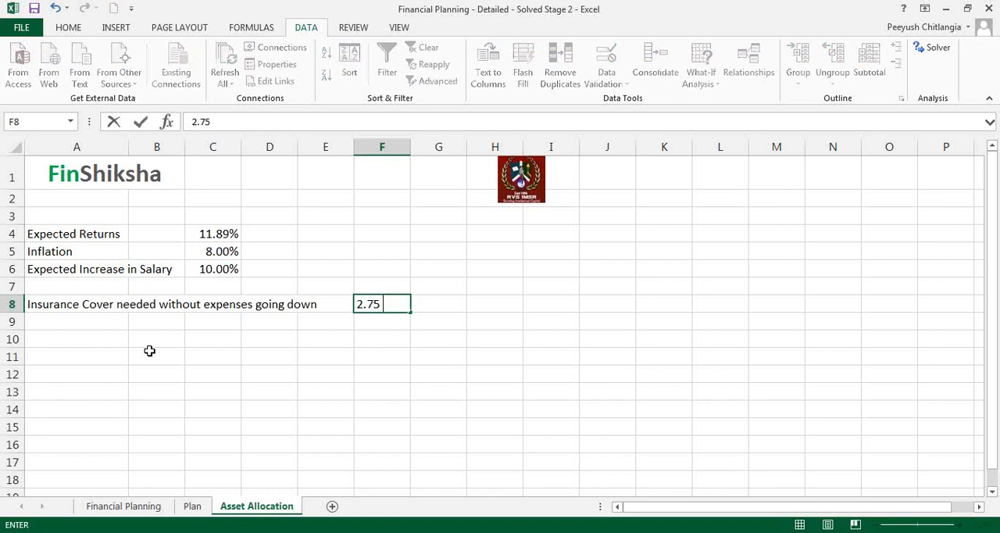
text(75 crore)
key(Return)
- Copy the A8 label to A9 and change it to "Insurance Cover needed with expenses going down 25%"
key(Up)
key(ctrl+c)
key(Down)
key(ctrl+v)
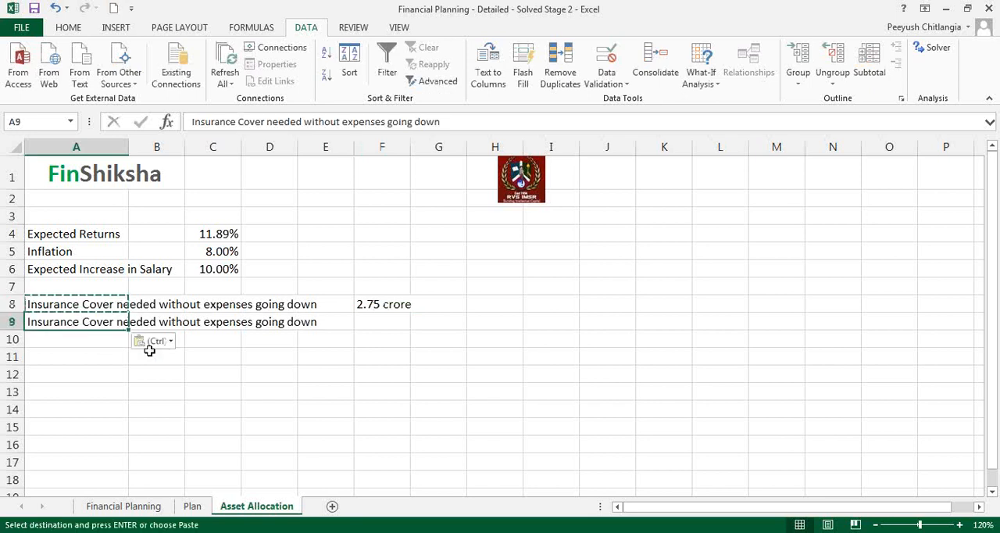
click(340, 125)
key(BackSpace)
key(BackSpace)
key(BackSpace)
key(ctrl+Return)
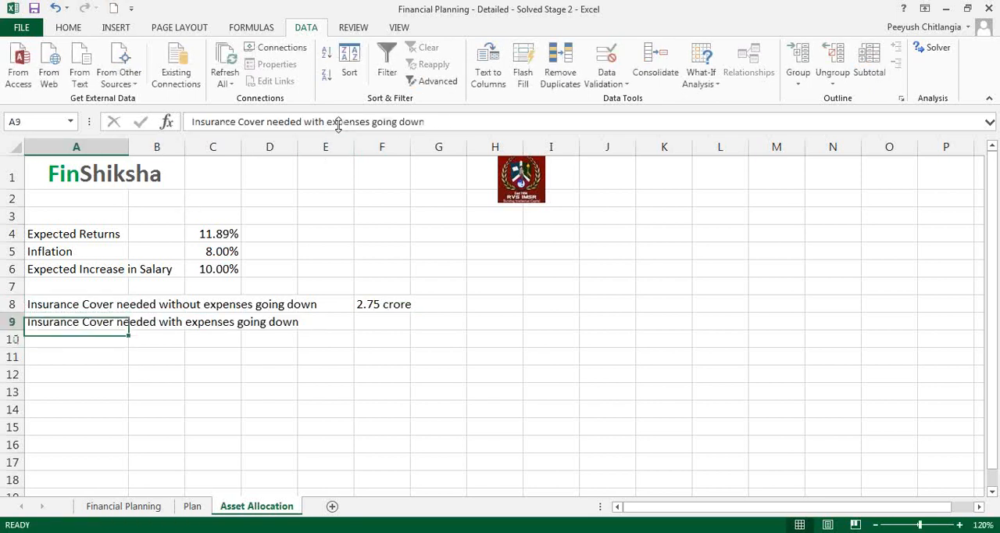
click(359, 125)
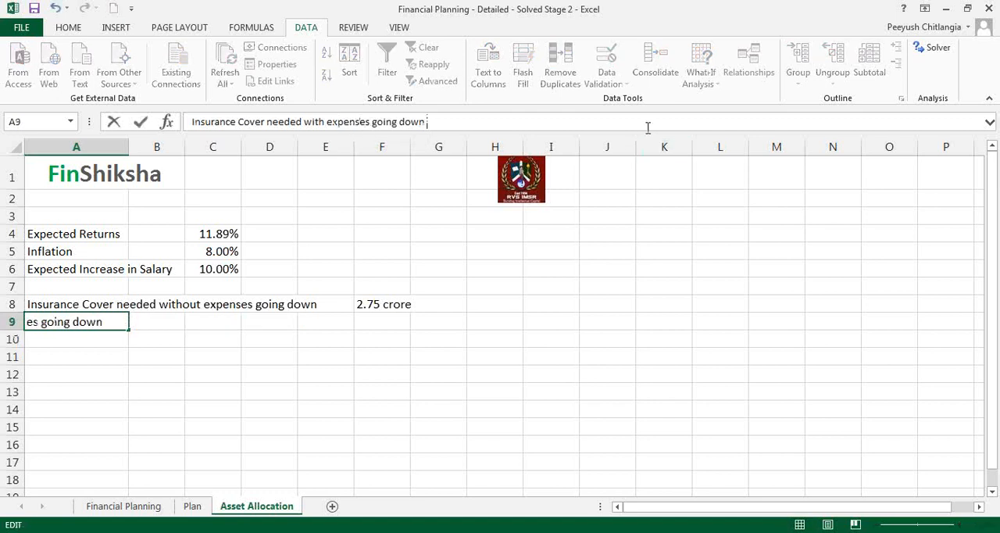
text(25%)
key(Return)
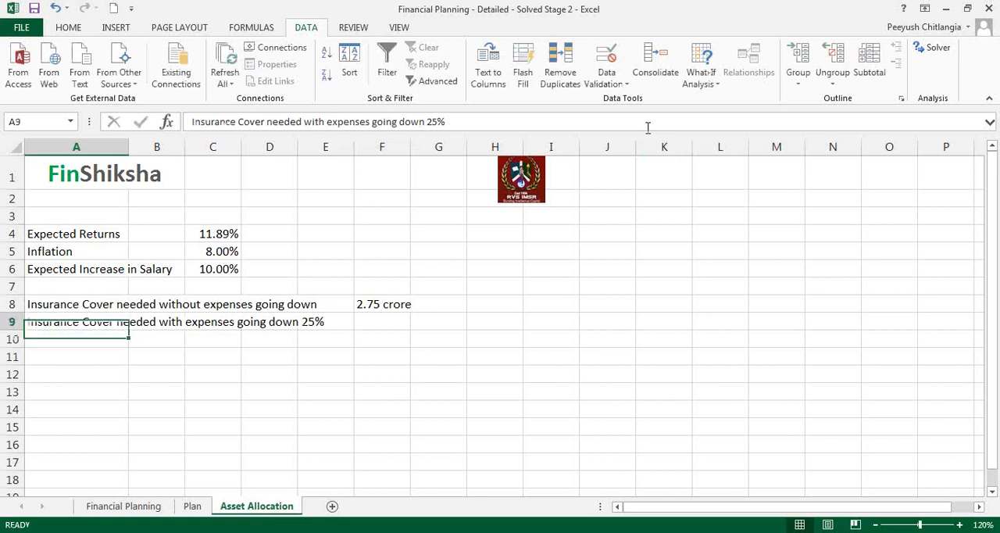
- Enter 2.23 crore in F9 as the cover needed with expenses going down 25%
key(Up)
key(Right)
key(Right)
key(Right)
key(Right)
key(Right)
text(2)
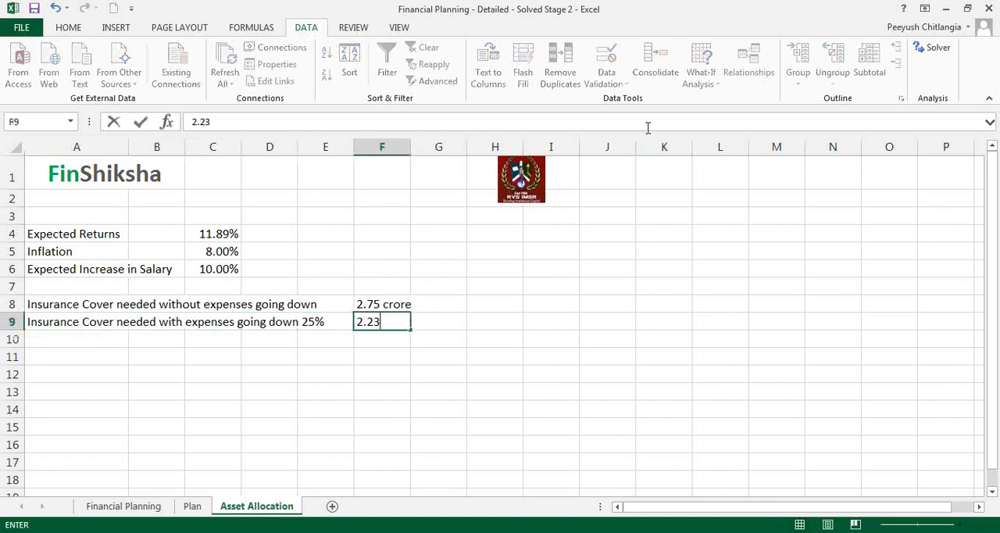
text(.23 crore)
key(Return)
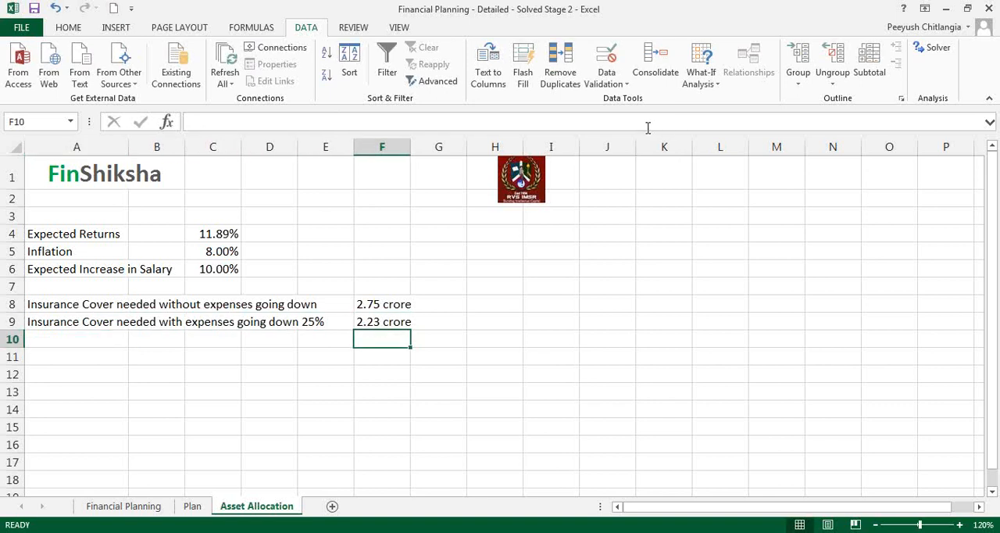
- Leave the cover summary and return to the Plan sheet
key(Down)
key(Left)
key(Left)
key(Left)
key(Left)
key(Left)
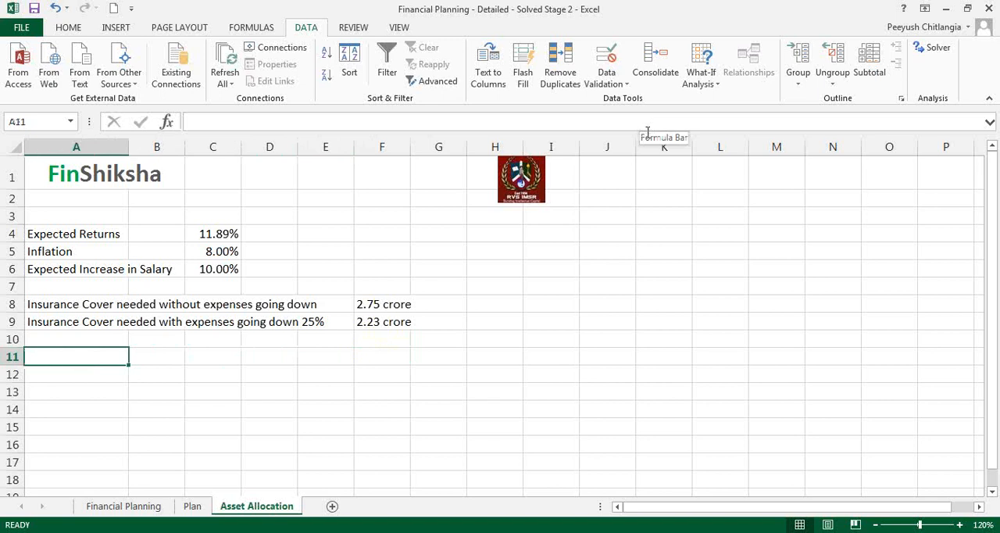
key(alt+Tab)
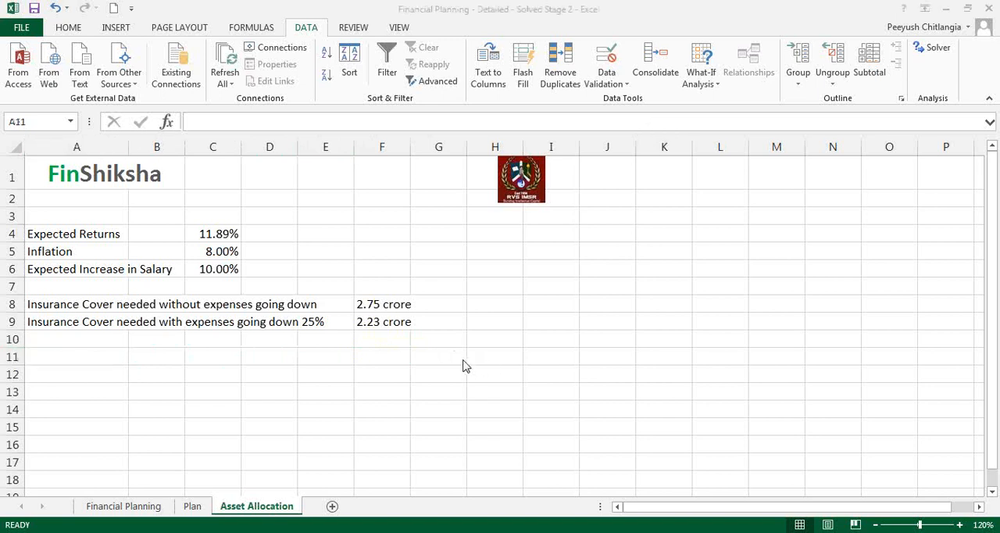
click(195, 506)
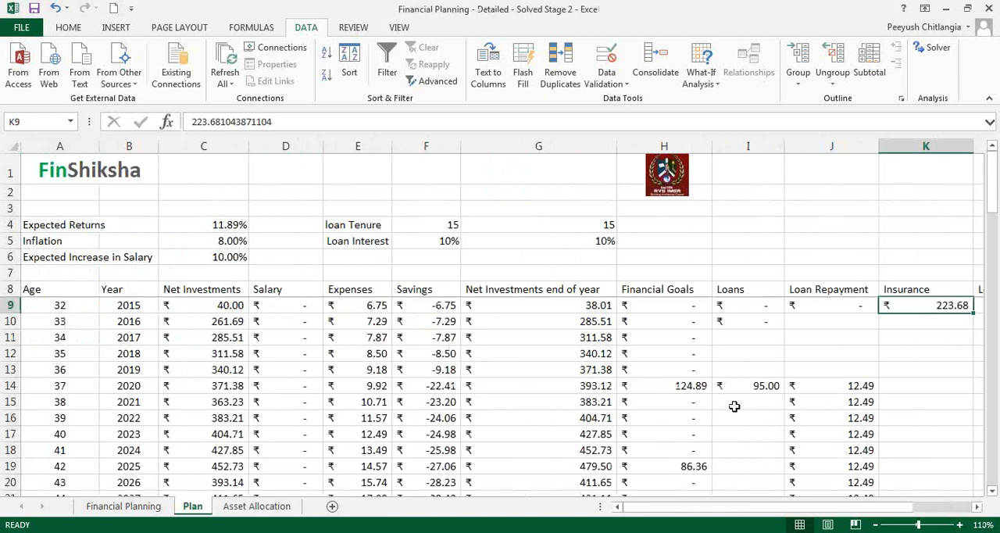
- Set the 2015 salary in D9 to 12 and clear the insurance amount in K9
click(291, 308)
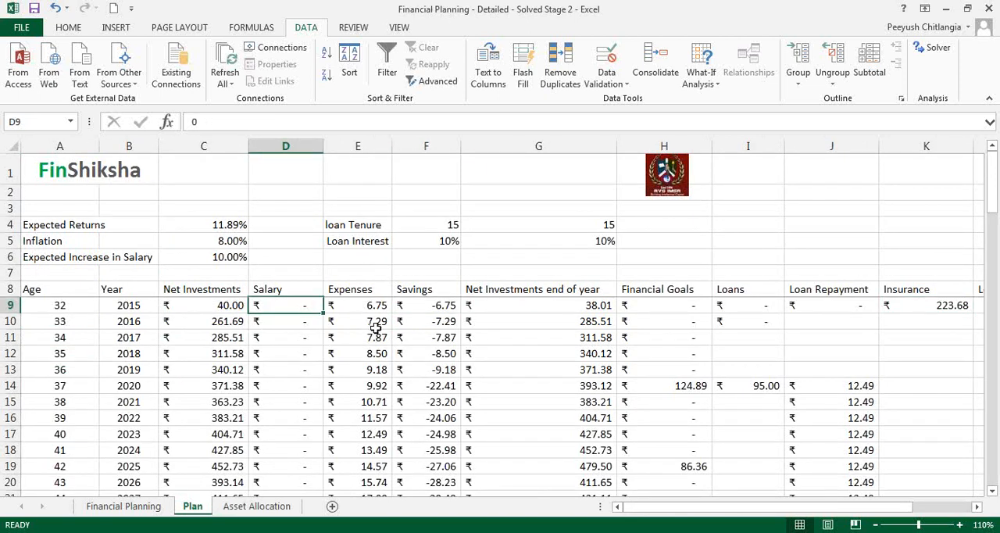
text(12)
key(Return)
key(Up)
key(Right)
key(Right)
key(Right)
key(Right)
key(Right)
key(Right)
key(Right)
key(Delete)
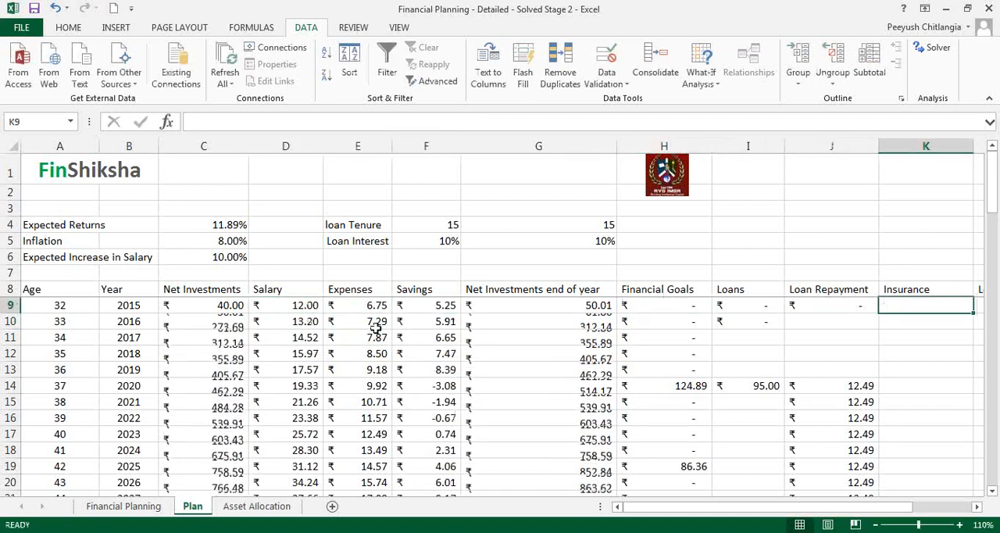
- Remove the 75% factor from the 2015 expenses formula in E9
key(Down)
key(Left)
key(Left)
key(Left)
key(Left)
key(Left)
key(Left)
key(Left)
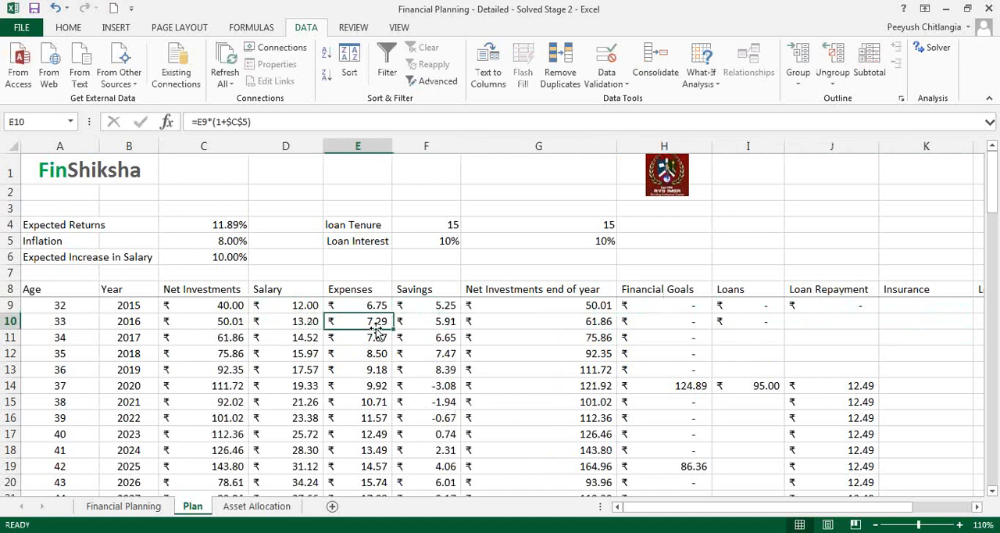
key(Down)
key(Down)
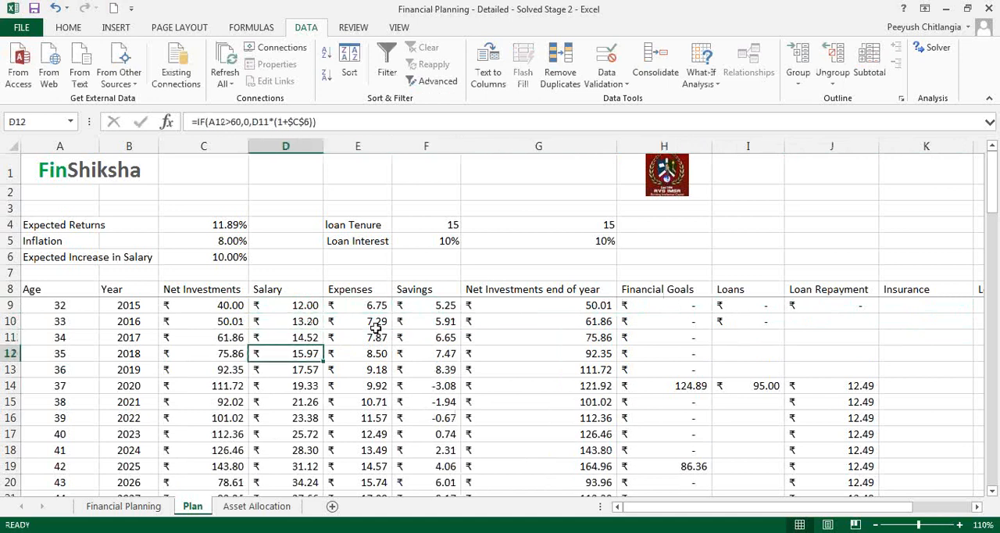
click(376, 308)
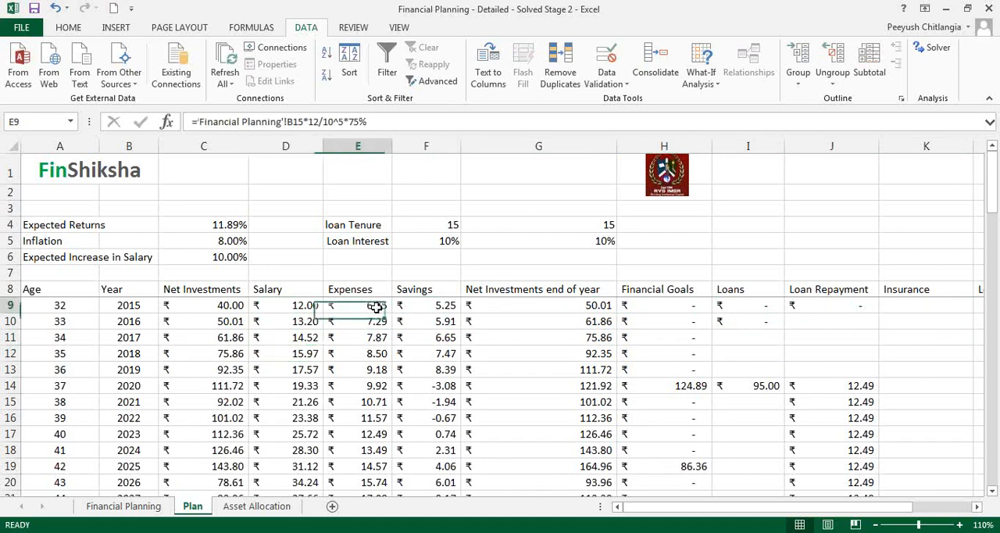
click(347, 121)
key(BackSpace)
key(BackSpace)
key(BackSpace)
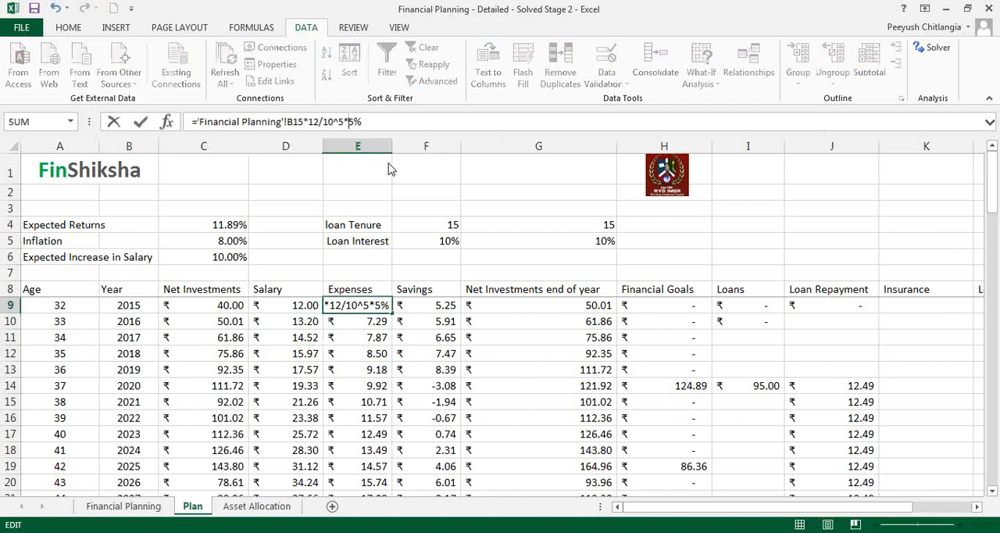
key(Return)
- Check the end-of-year net investments at age 80, the expected returns and the yearly expenses on the Plan sheet
key(Down)
key(Down)
key(Right)
key(Right)
key(ctrl+Down)
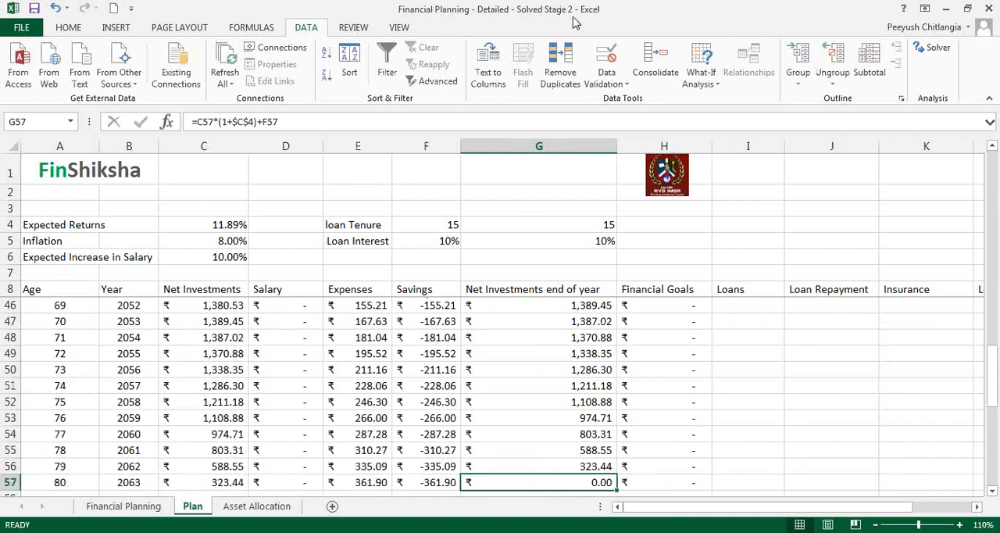
click(210, 227)
click(329, 323)
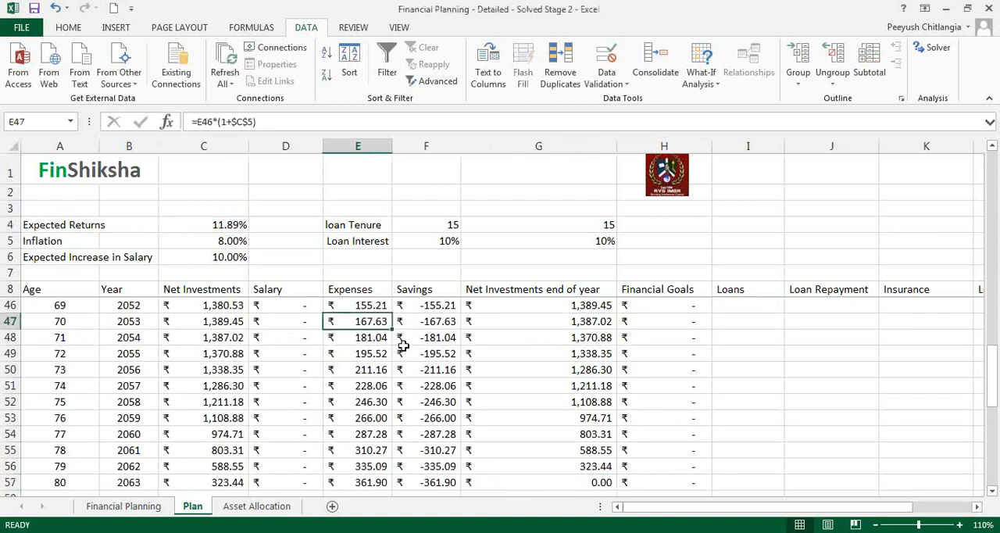
key(ctrl+Up)
key(Down)
key(Down)
key(Down)
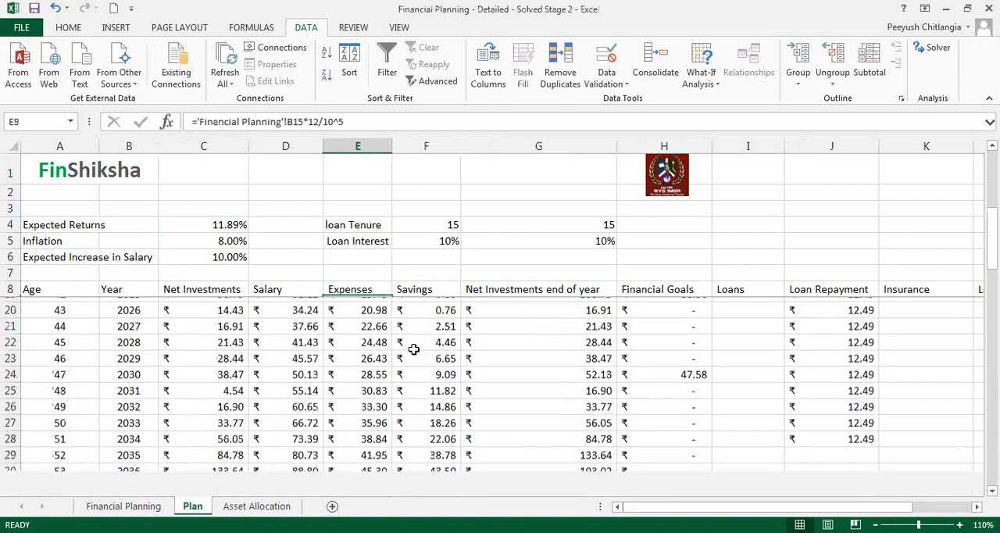
- Copy the Asset Classes Returns block A27:B31 from the Financial Planning sheet to A13 on the Asset Allocation sheet
click(278, 506)
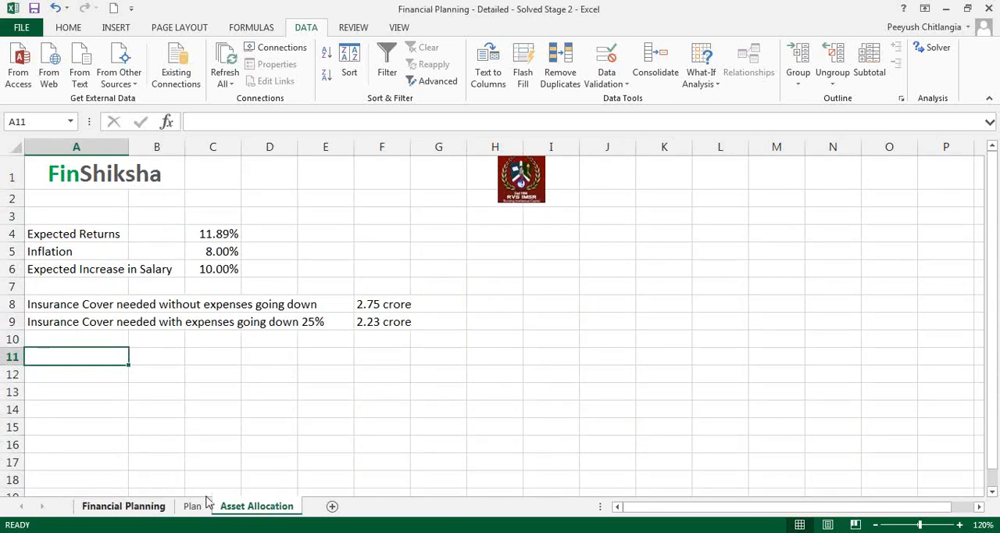
click(148, 507)
scroll(258, 367, down, 6)
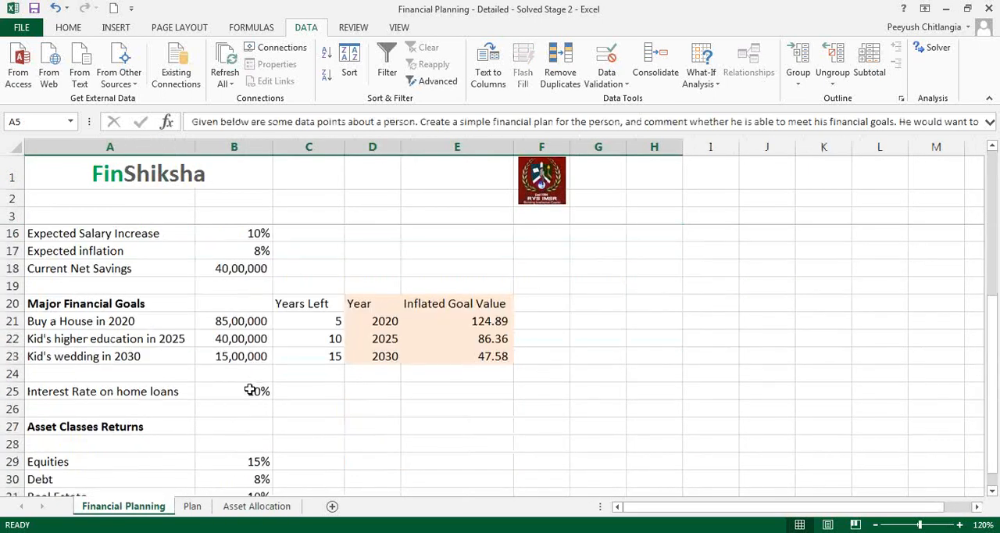
click(84, 356)
drag(84, 321, 230, 388)
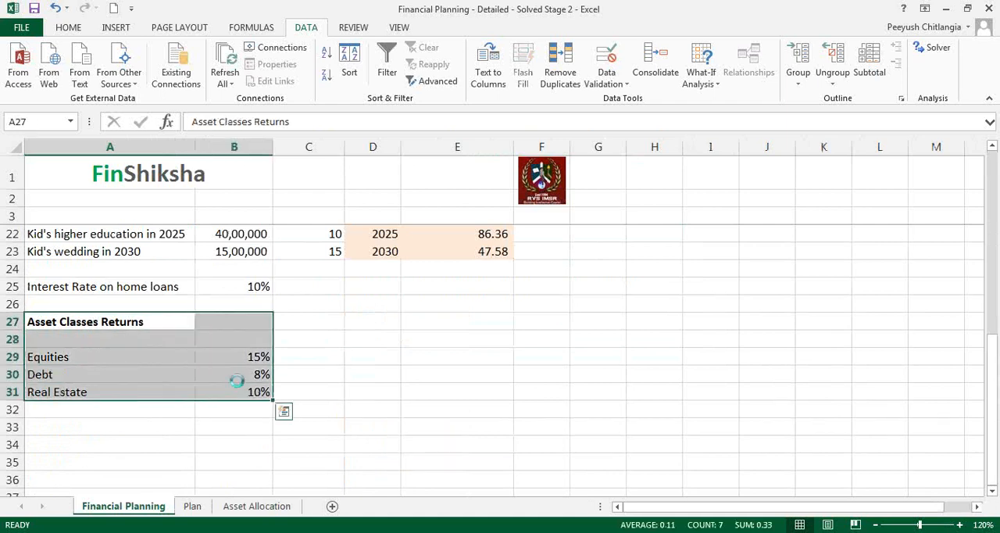
key(ctrl+c)
click(257, 507)
click(105, 388)
key(ctrl+v)
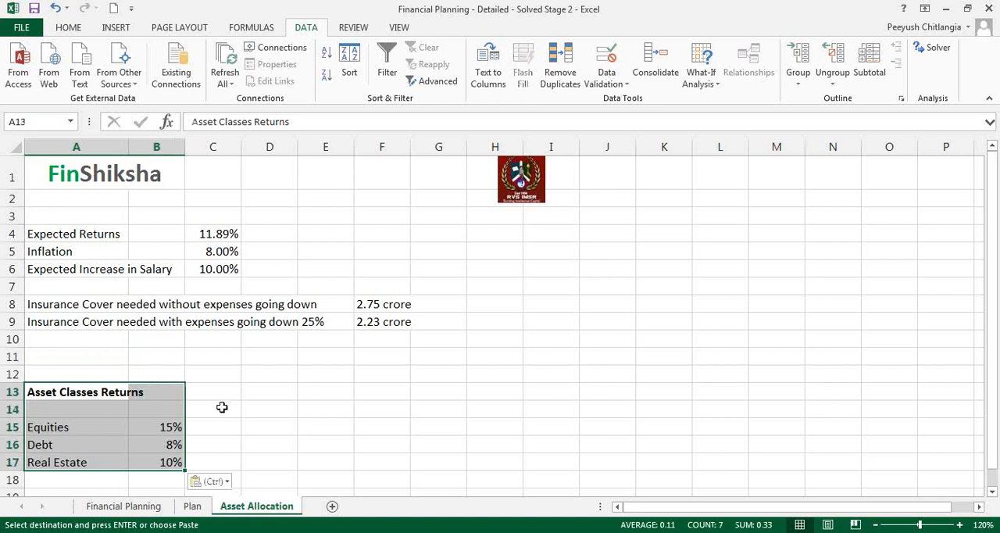
- Add the column headings "Returns" in B14 and "Allocation" in C14 above the asset class rows
drag(170, 428, 175, 461)
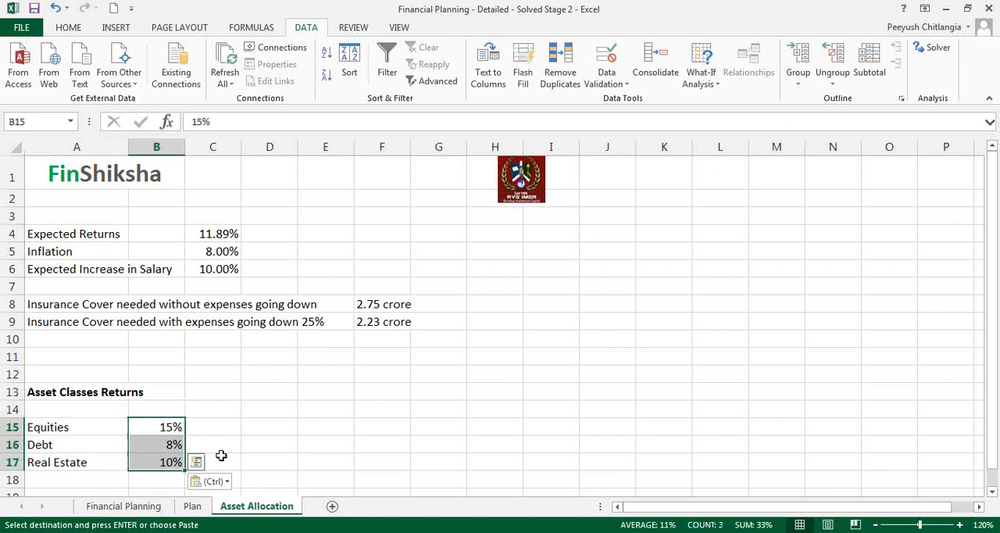
click(176, 408)
text(Returns)
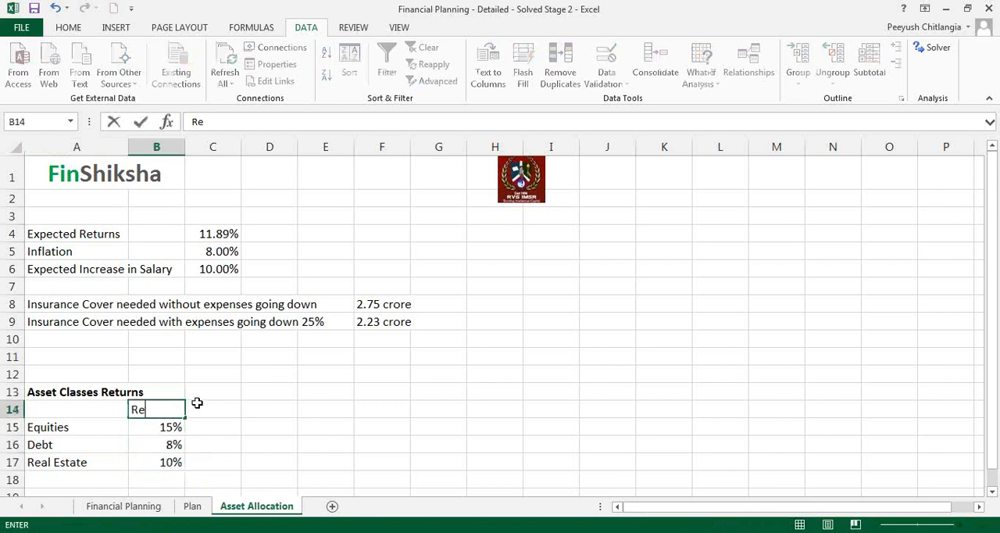
key(Tab)
key(Left)
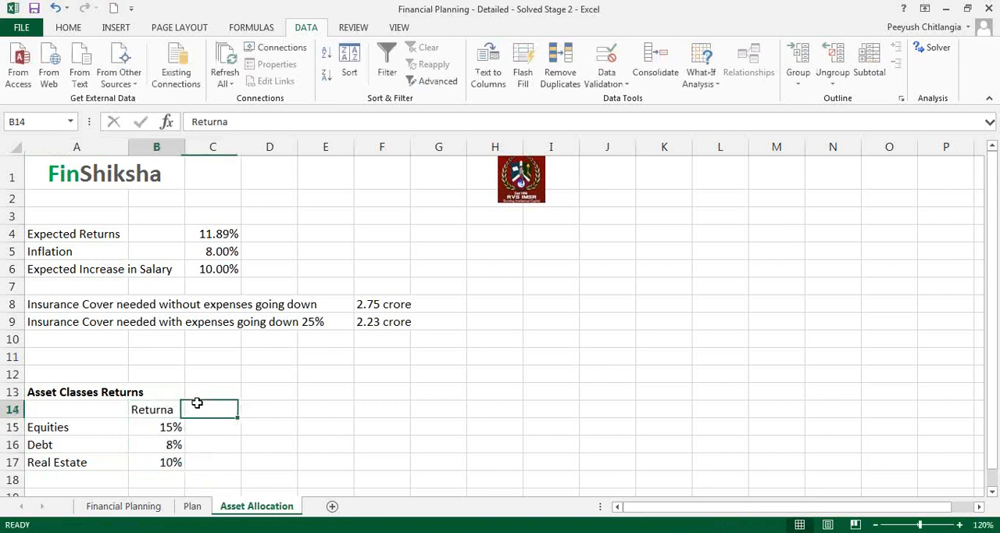
key(F2)
key(BackSpace)
text(s)
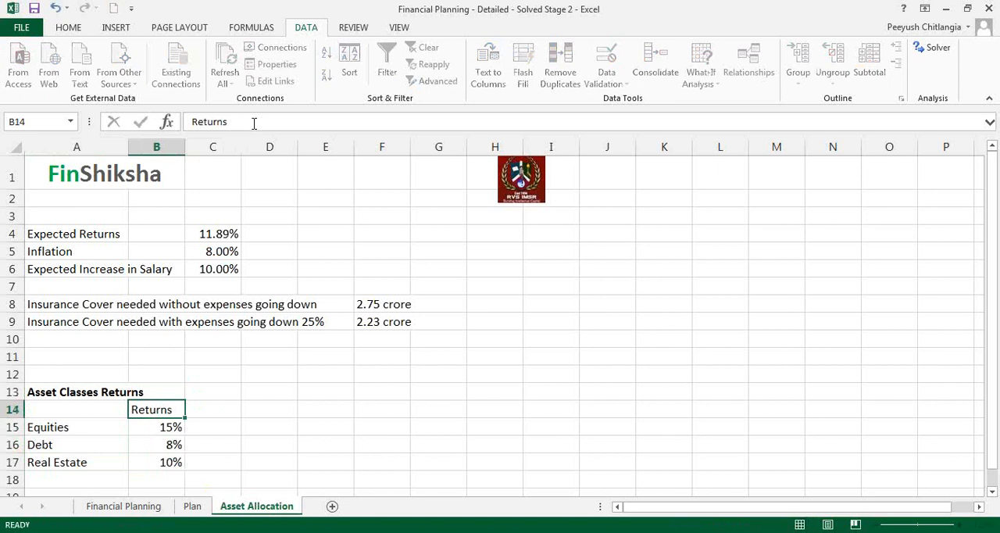
key(Tab)
text(Allocation)
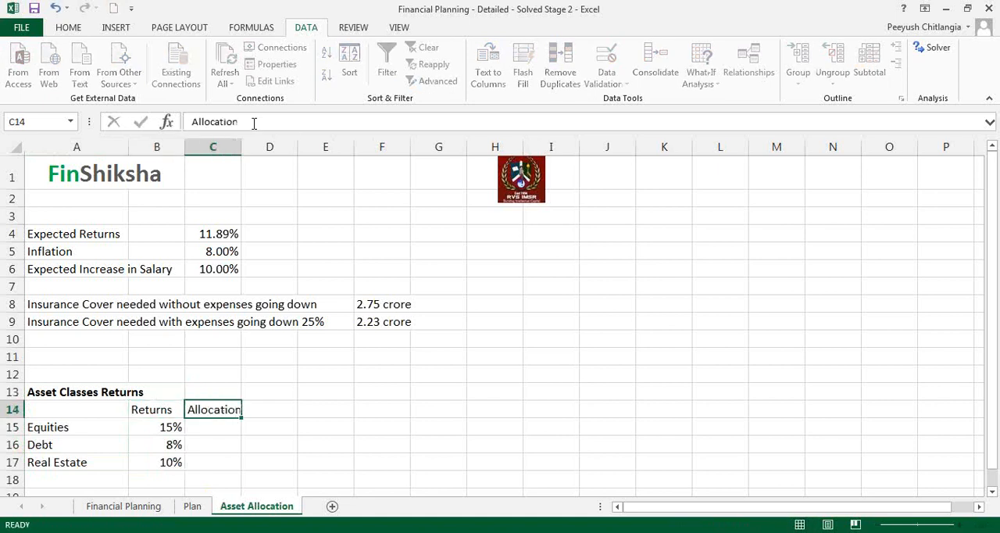
- Enter allocations of 50% for Equities, 20% for Debt and 30% for Real Estate in C15:C17
key(Return)
key(Right)
text(50%)
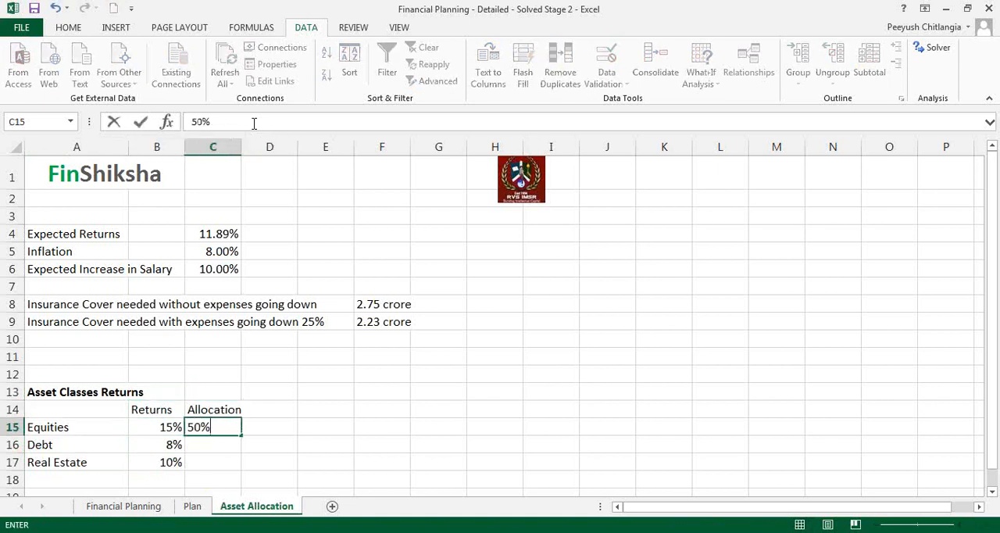
key(ctrl+Return)
key(Down)
text(20)
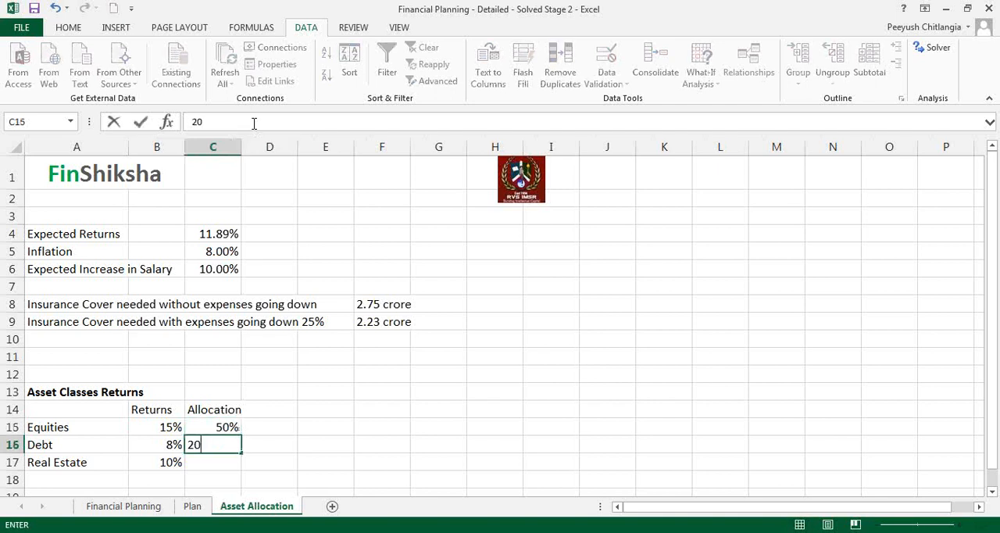
text(%)
key(Return)
text(30%)
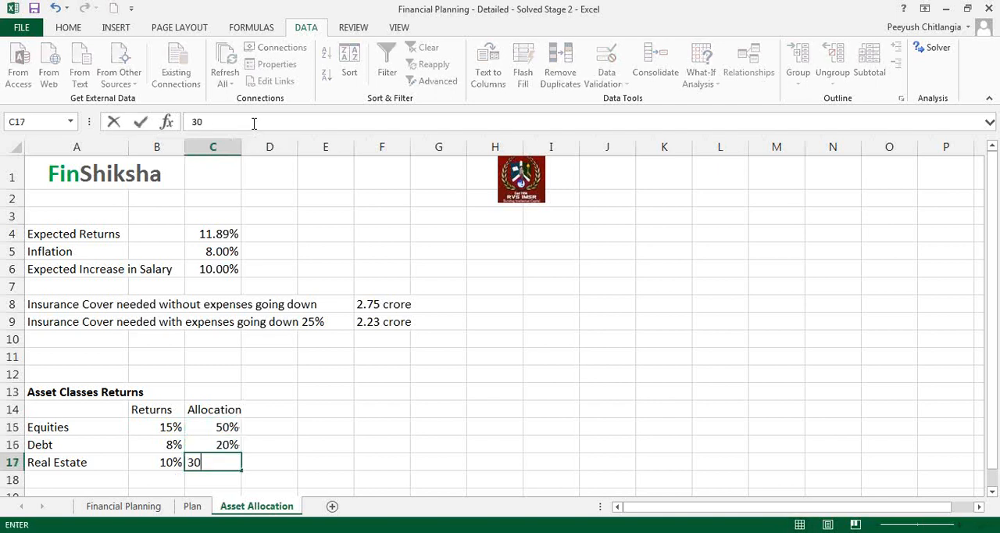
key(Return)
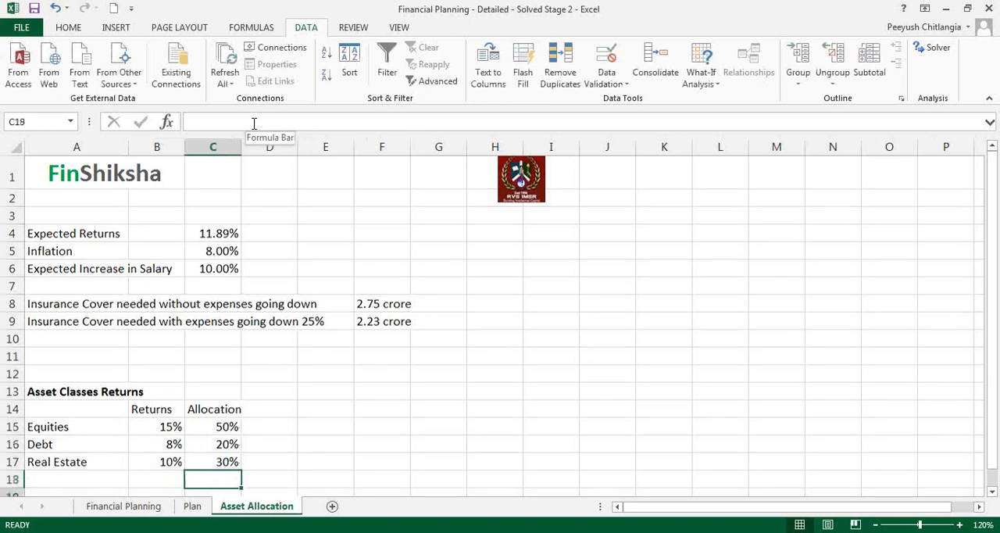
- Calculate the weighted portfolio return in C19 with =SUMPRODUCT(B15:B17,C15:C17)
key(Return)
text(=)
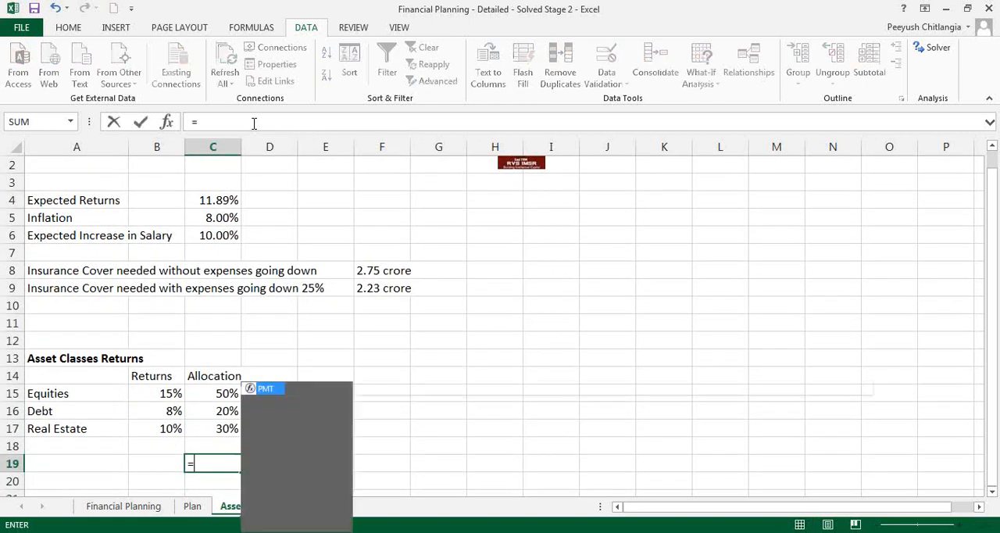
text(sumproduct()
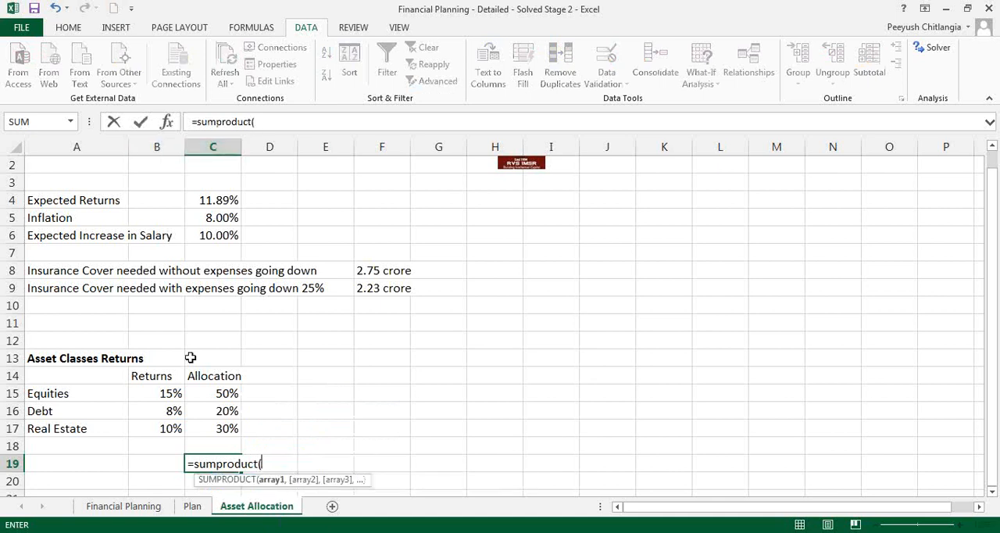
drag(161, 394, 161, 428)
text(,)
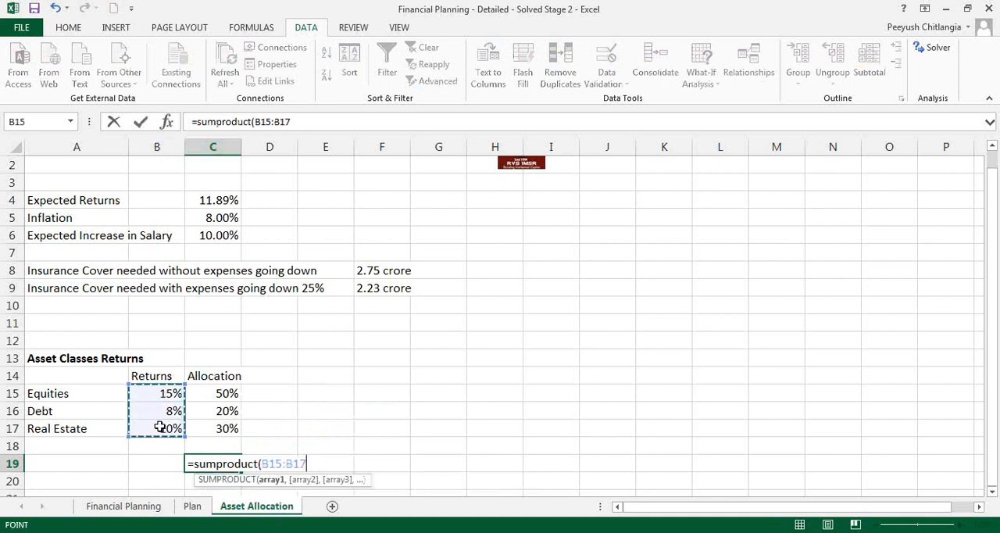
drag(216, 393, 217, 426)
text())
key(ctrl+Return)
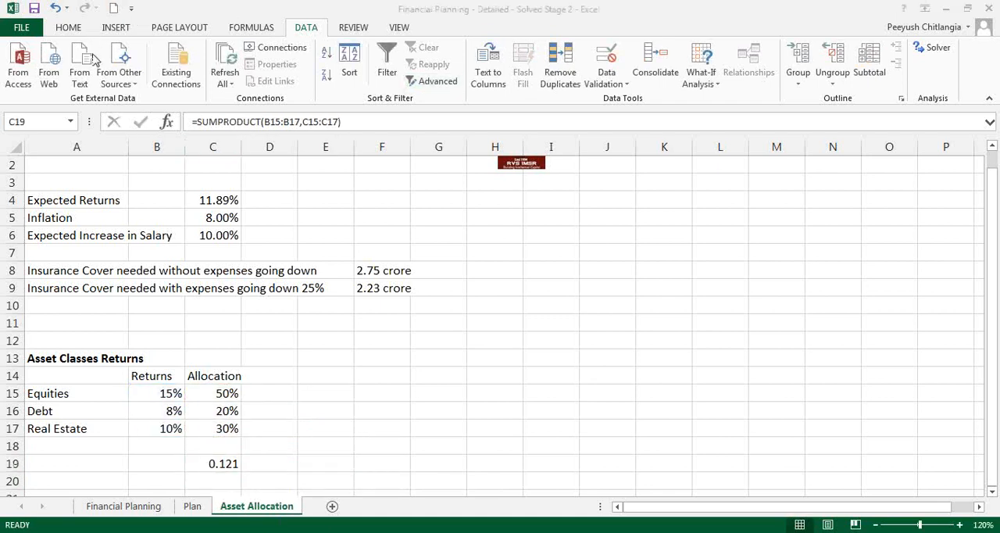
- Format the weighted return in C19 as a percentage with two decimal places
click(72, 29)
click(497, 77)
double_click(536, 78)
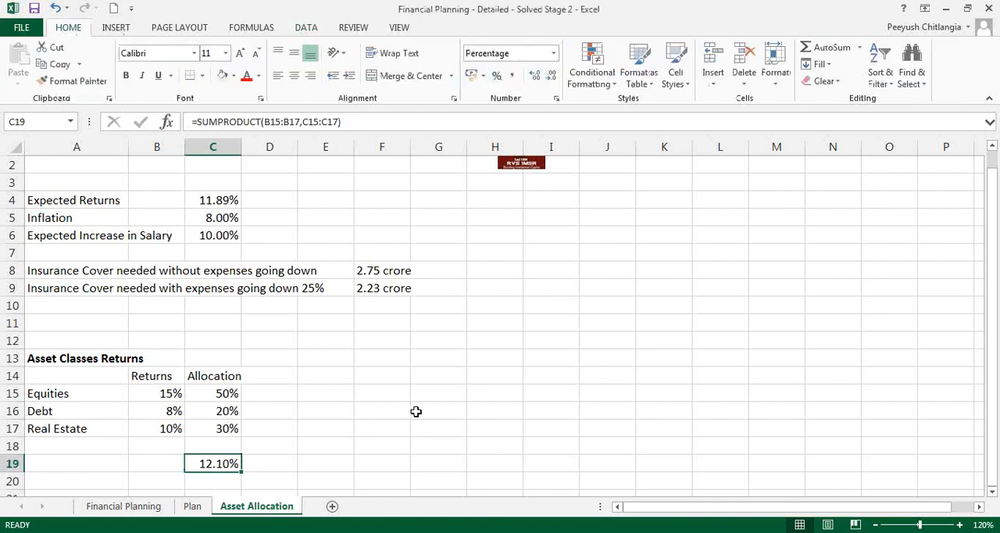
- Delete the empty rows 11 and 12 above the Asset Classes Returns heading
click(209, 186)
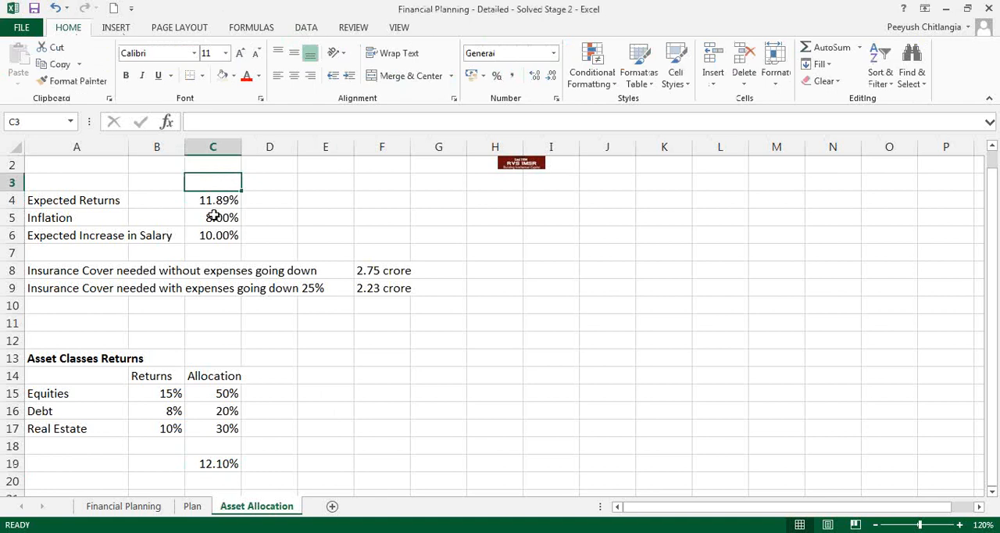
scroll(230, 212, up, 1)
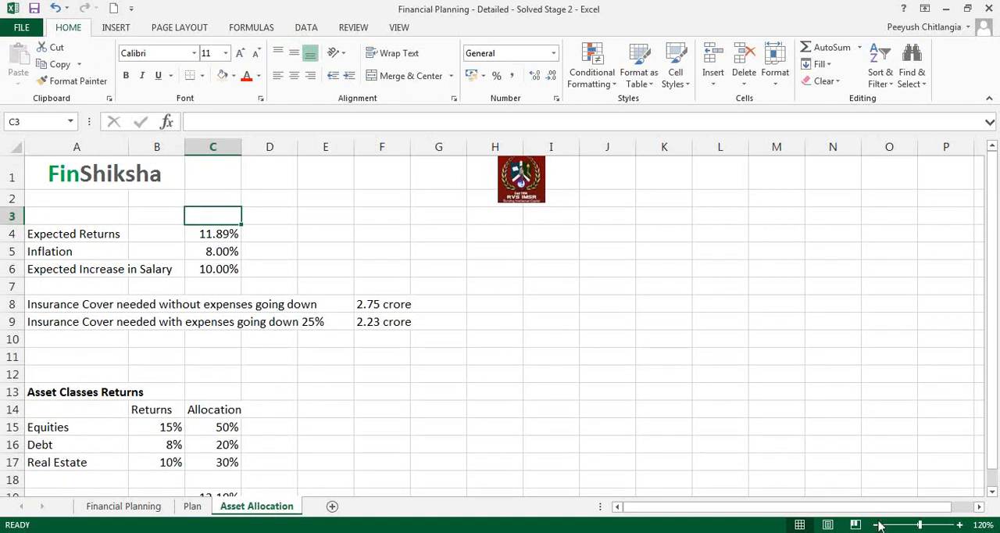
drag(11, 356, 14, 375)
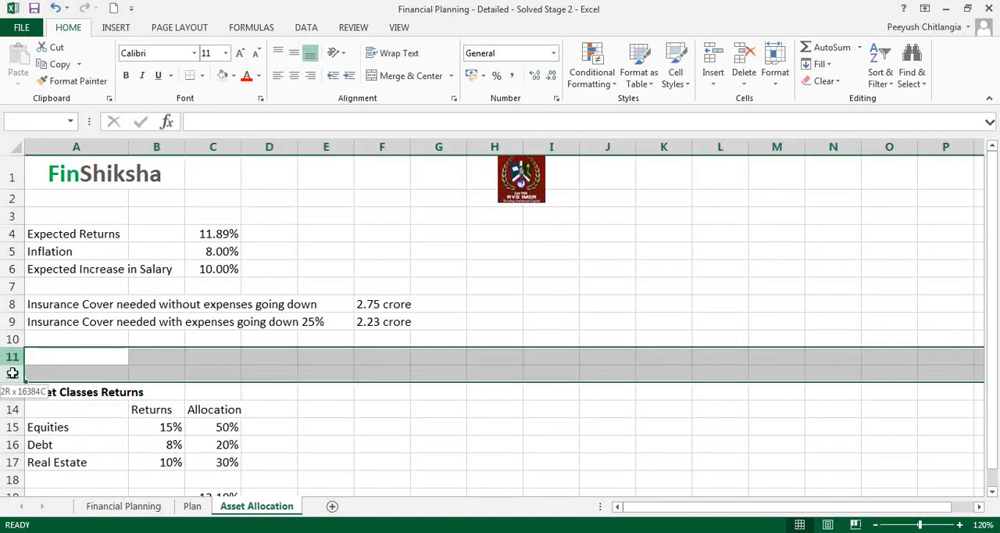
right_click(16, 376)
click(49, 273)
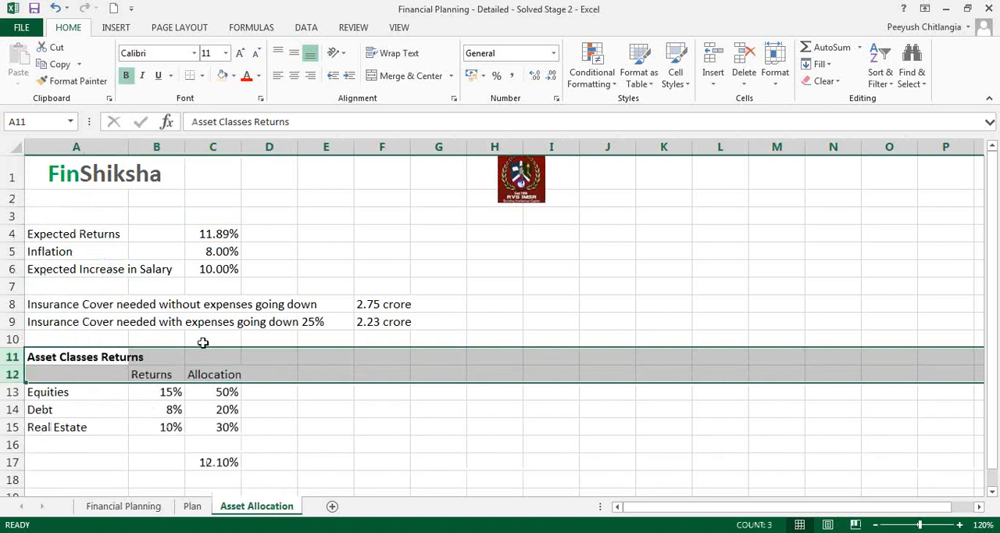
- Fill the expected returns cell C4 with light orange
click(205, 339)
click(210, 268)
click(212, 234)
click(222, 74)
- Fill the weighted return cell C17 with yellow
click(232, 462)
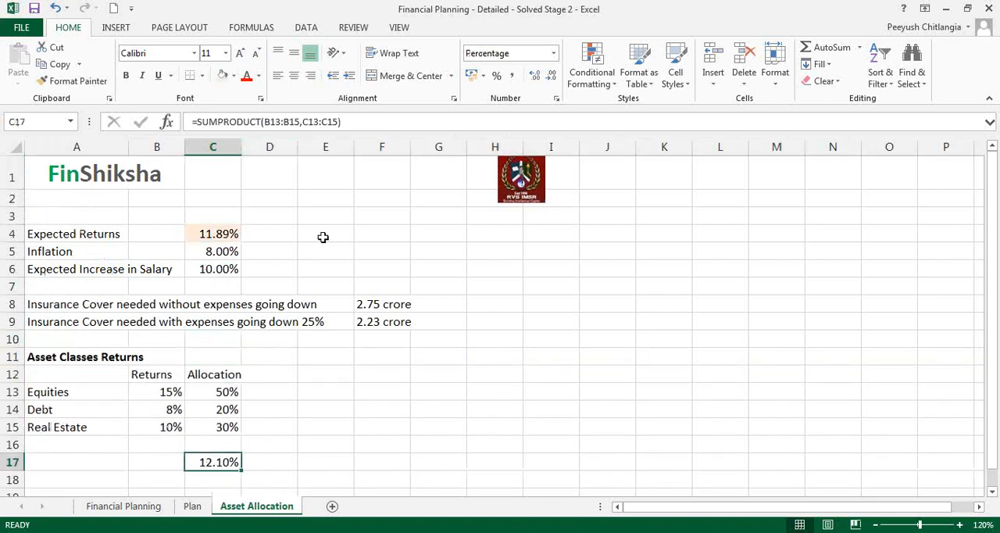
click(233, 75)
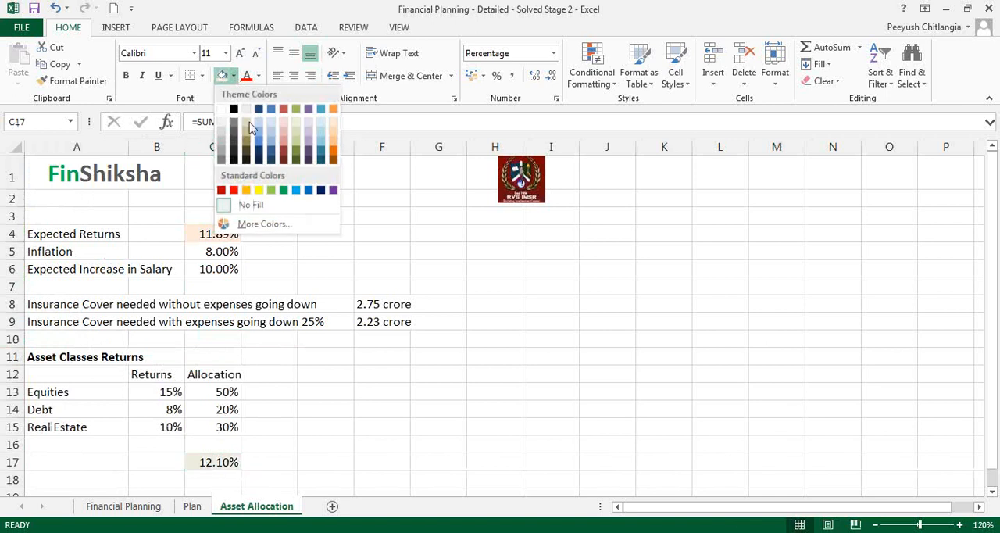
click(262, 190)
click(346, 407)
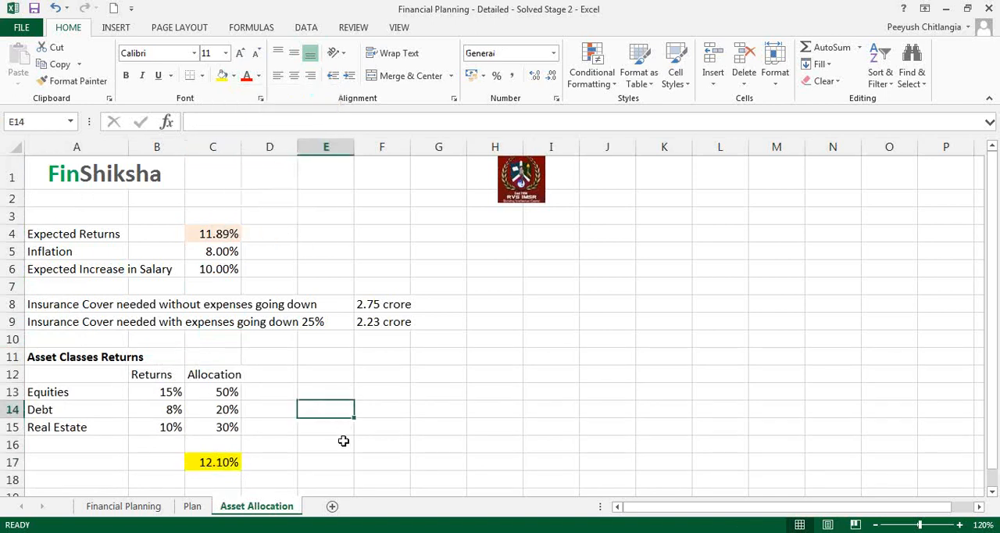
- Apply all borders to the asset class table in A12:C15
drag(76, 375, 226, 427)
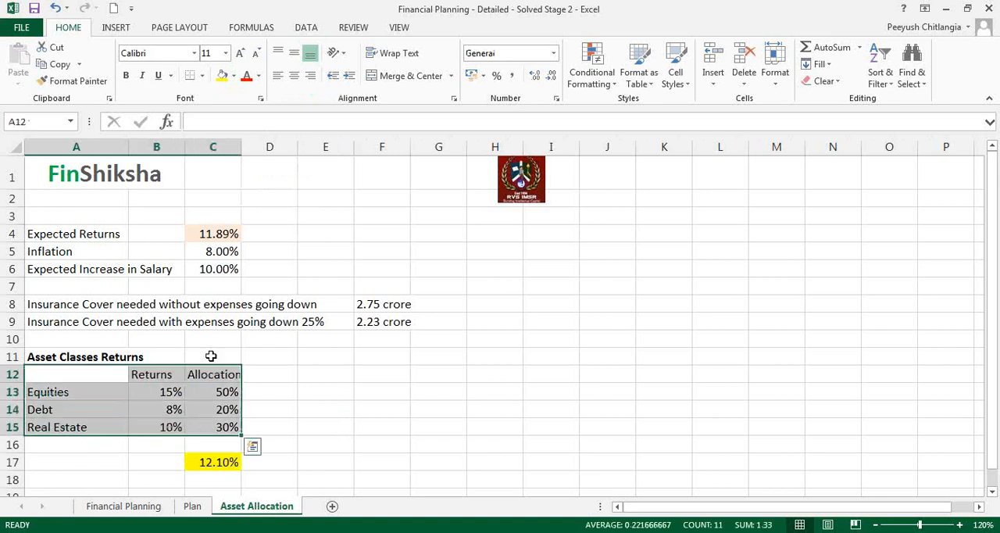
click(202, 79)
click(234, 198)
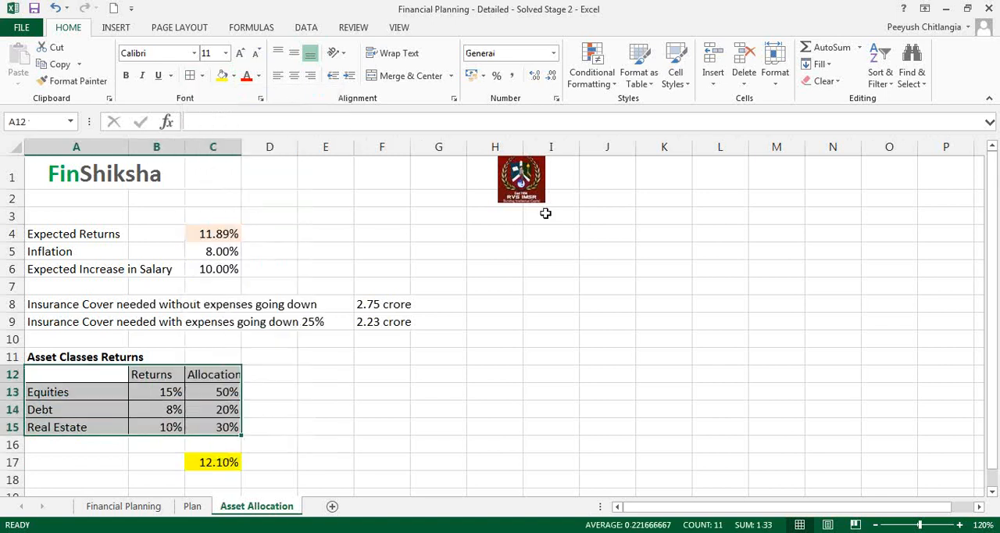
click(613, 194)
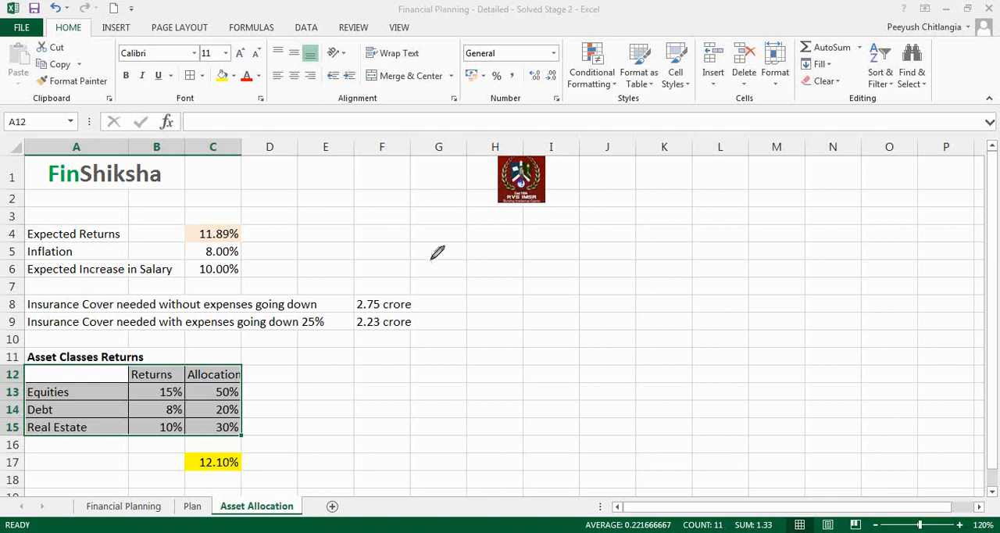
mouse_move(392, 353)
mouse_down()
mouse_move(380, 376)
mouse_move(471, 344)
mouse_move(422, 397)
mouse_move(453, 383)
mouse_up()
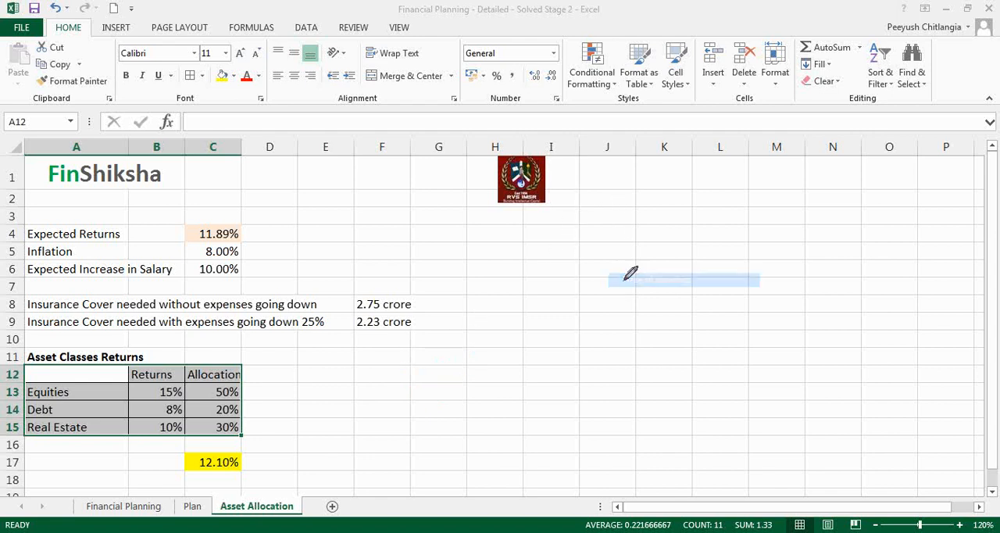
click(399, 283)
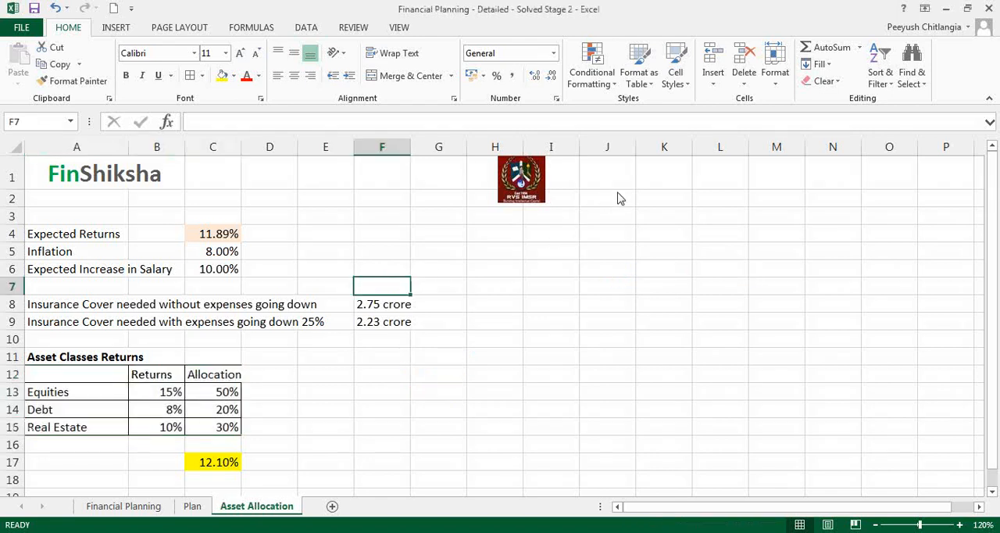
click(626, 243)
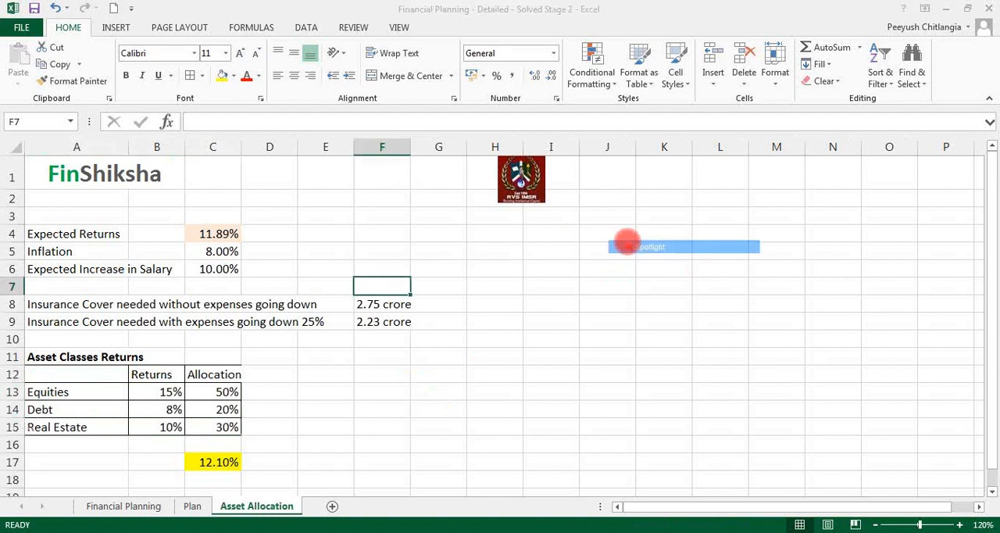
- Open the add-ins page of the Excel options and select the Solver Add-in
click(307, 28)
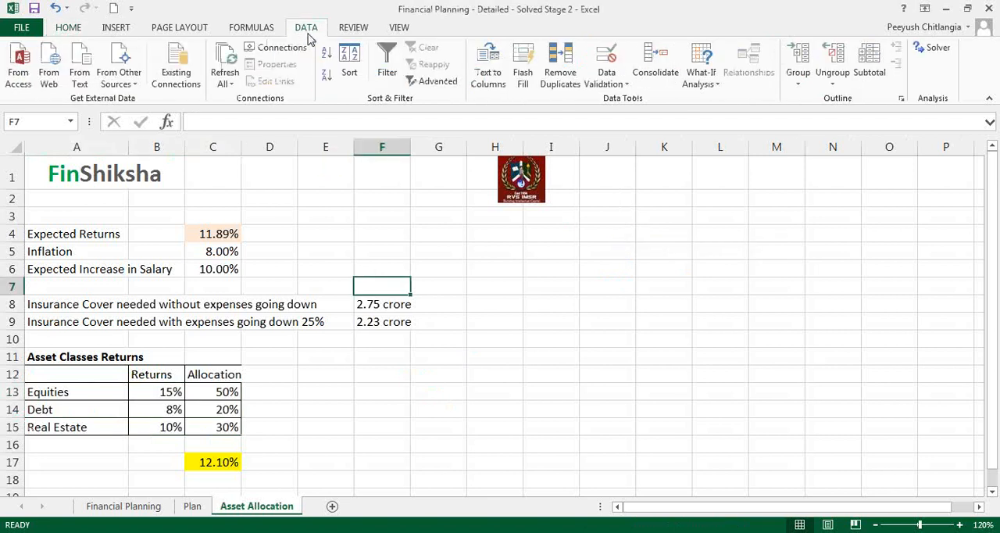
click(612, 197)
click(527, 276)
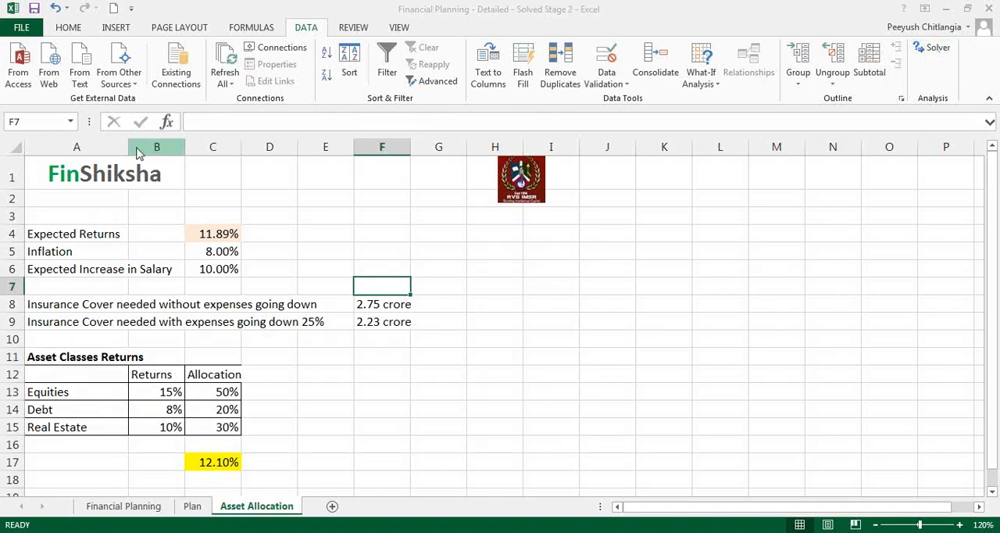
click(21, 28)
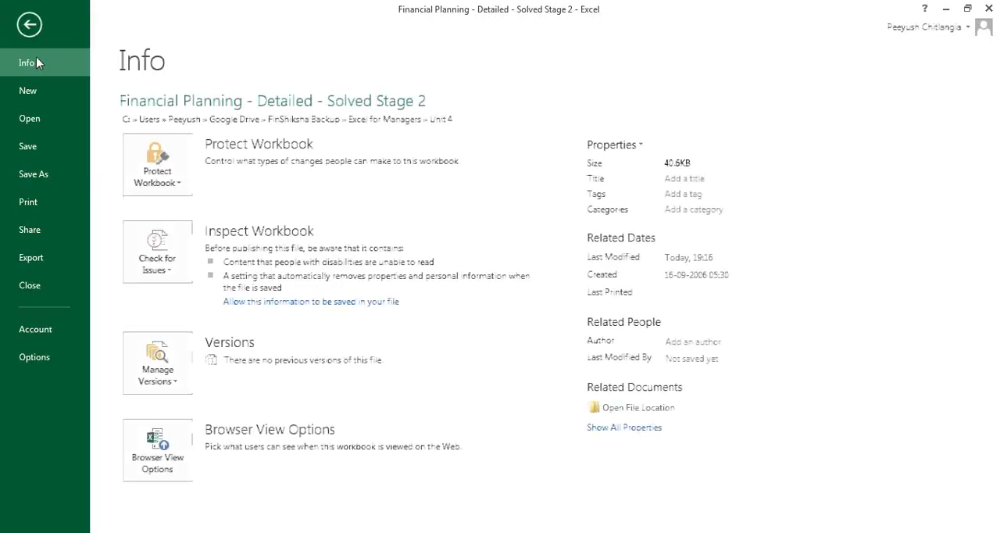
click(40, 357)
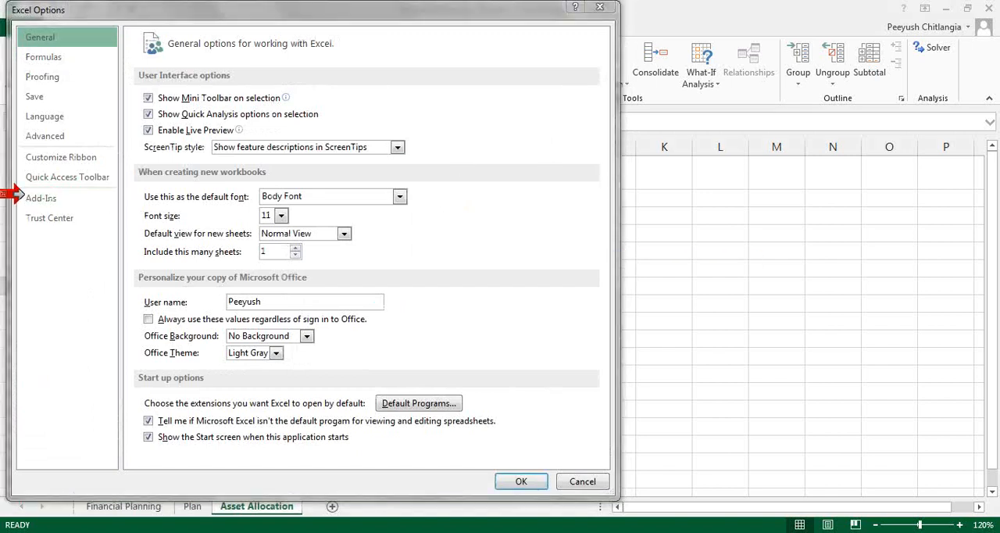
click(19, 200)
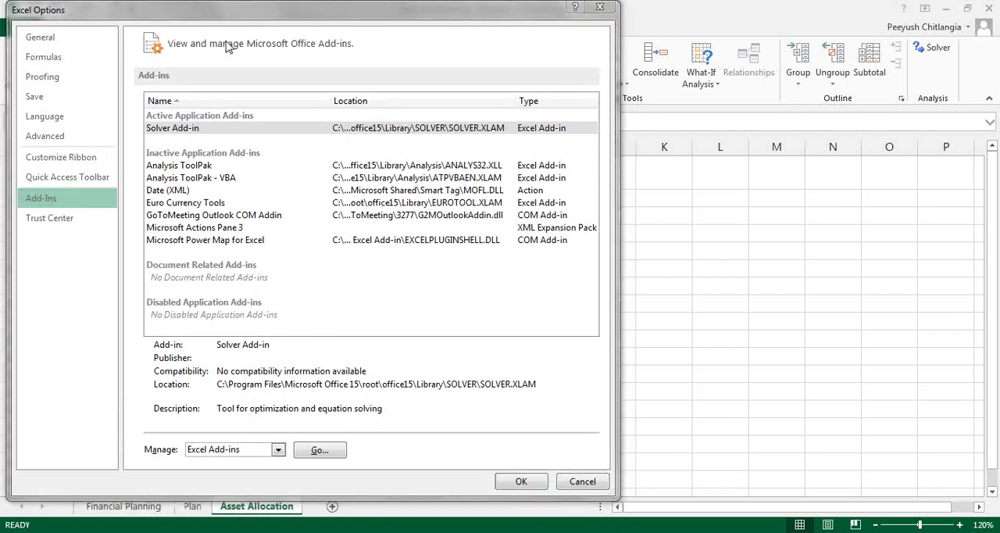
click(180, 130)
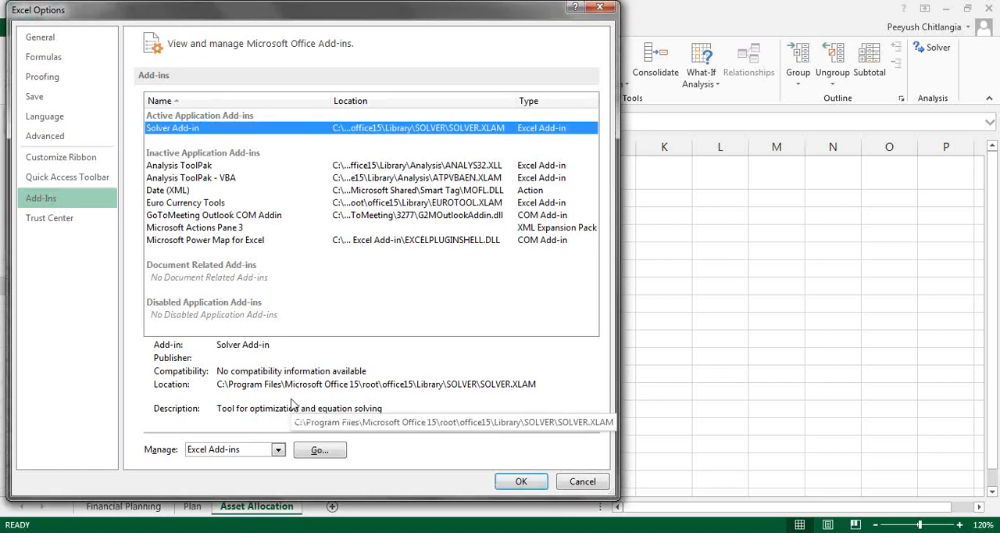
click(616, 211)
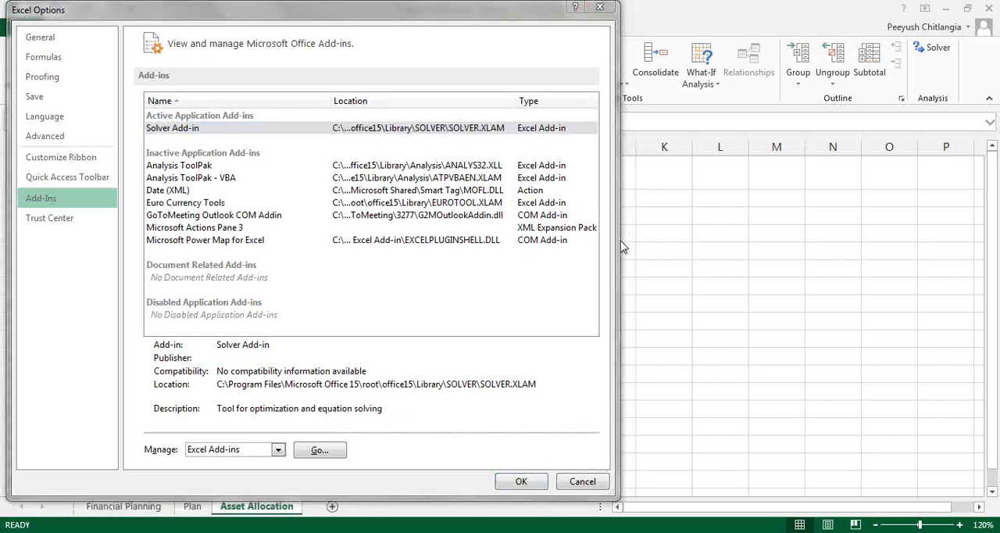
click(622, 265)
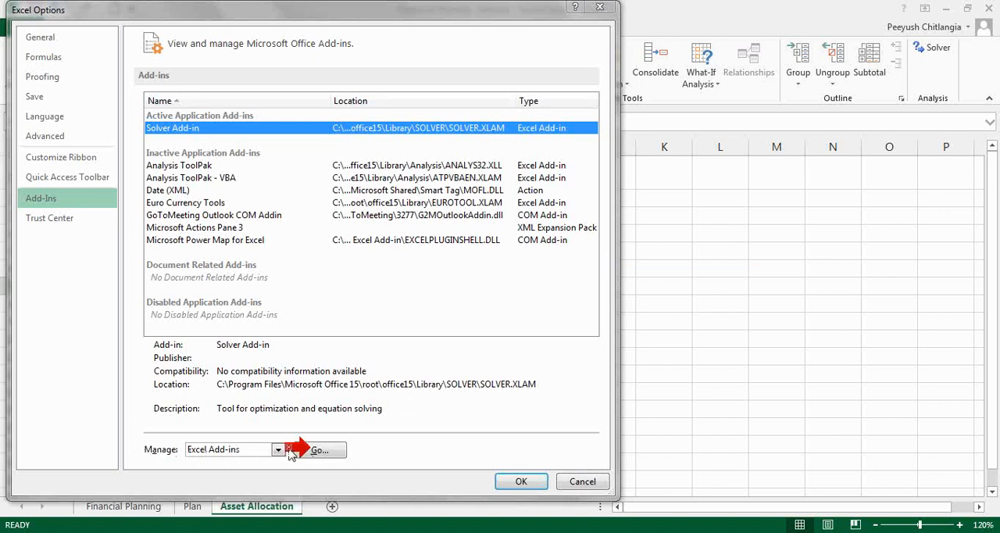
- Enable the Solver Add-in in the list of available Excel add-ins and confirm
click(315, 449)
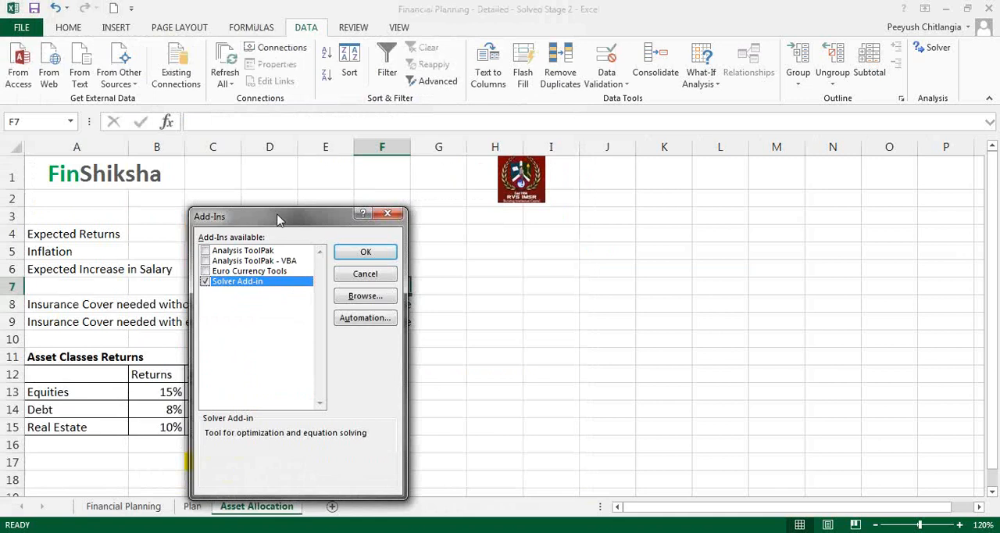
drag(279, 220, 307, 202)
click(237, 266)
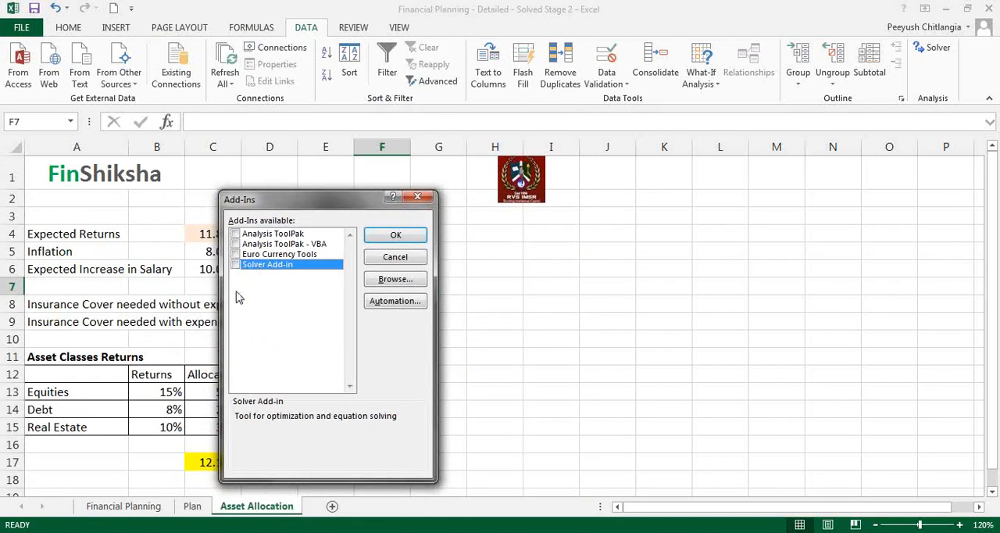
click(397, 236)
click(392, 414)
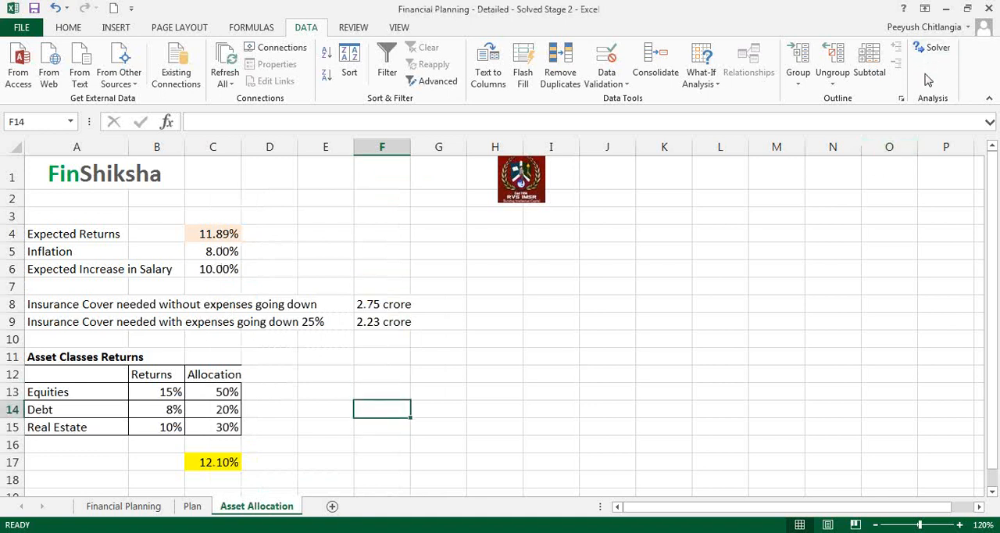
- Start Solver with the weighted return C17 as the objective and a target value of 11.89%
click(930, 49)
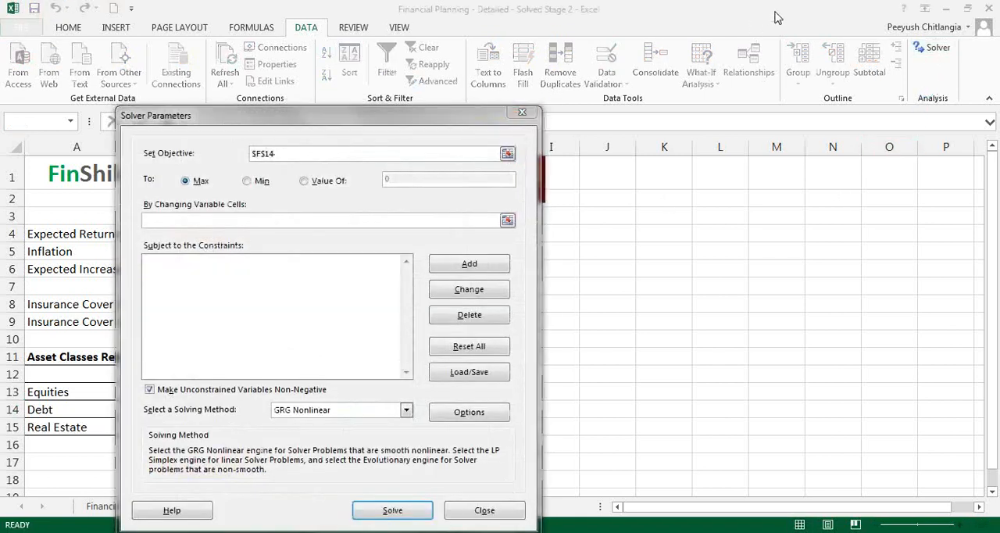
drag(419, 117, 559, 87)
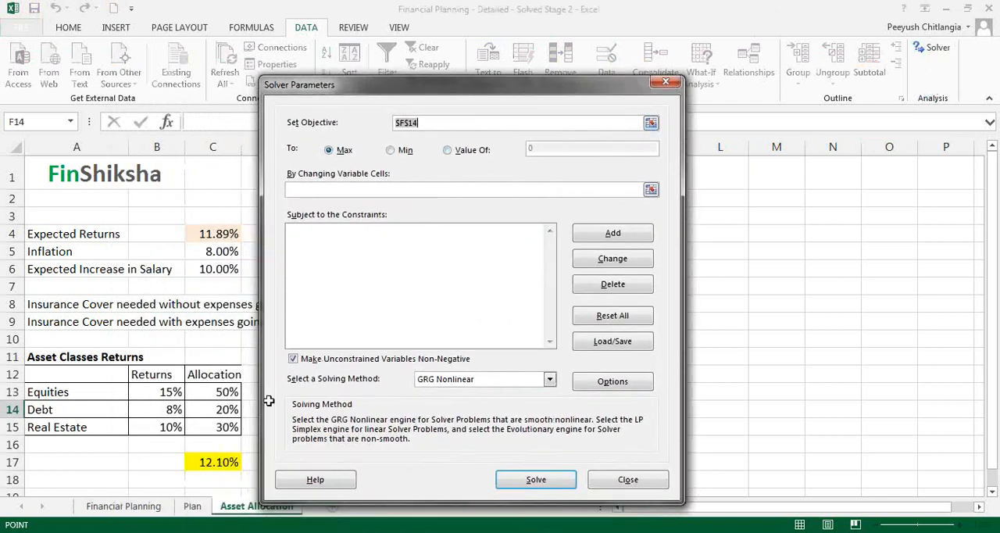
click(210, 463)
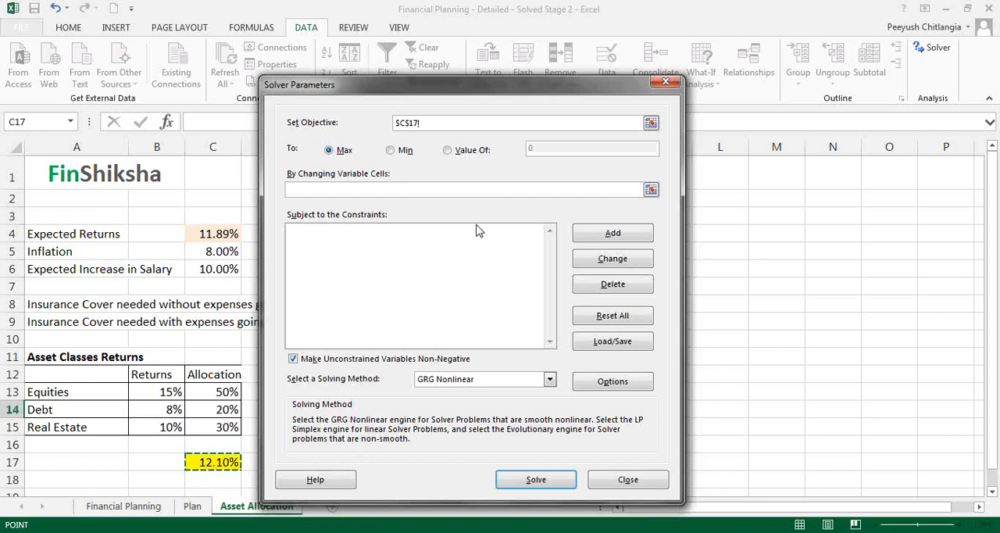
click(450, 153)
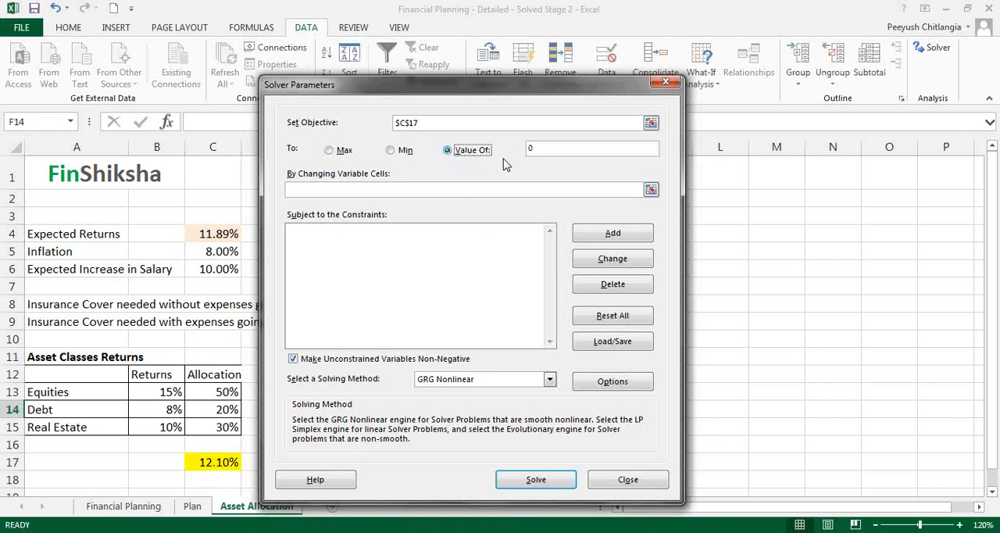
click(540, 149)
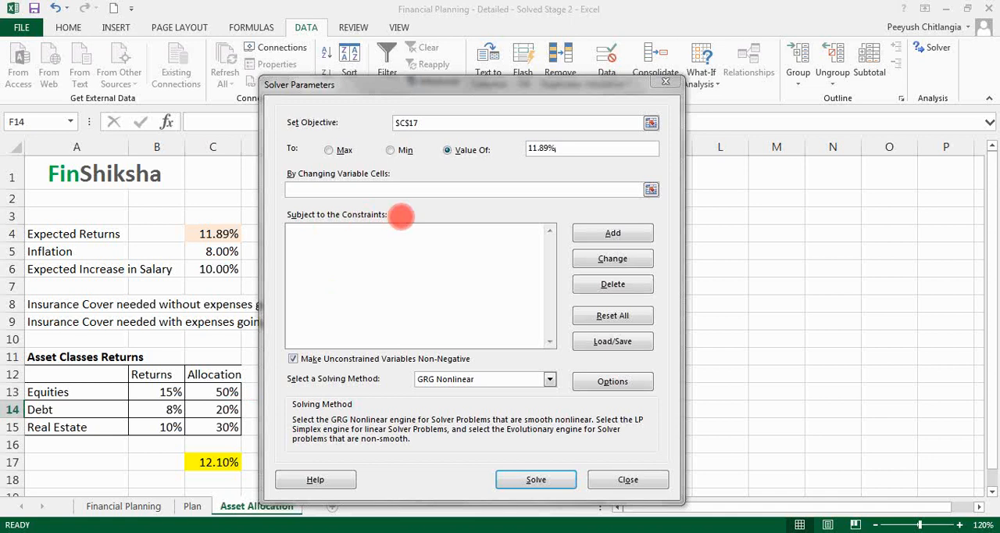
- Set the allocation cells C13:C15 as Solver's changing variable cells
click(651, 190)
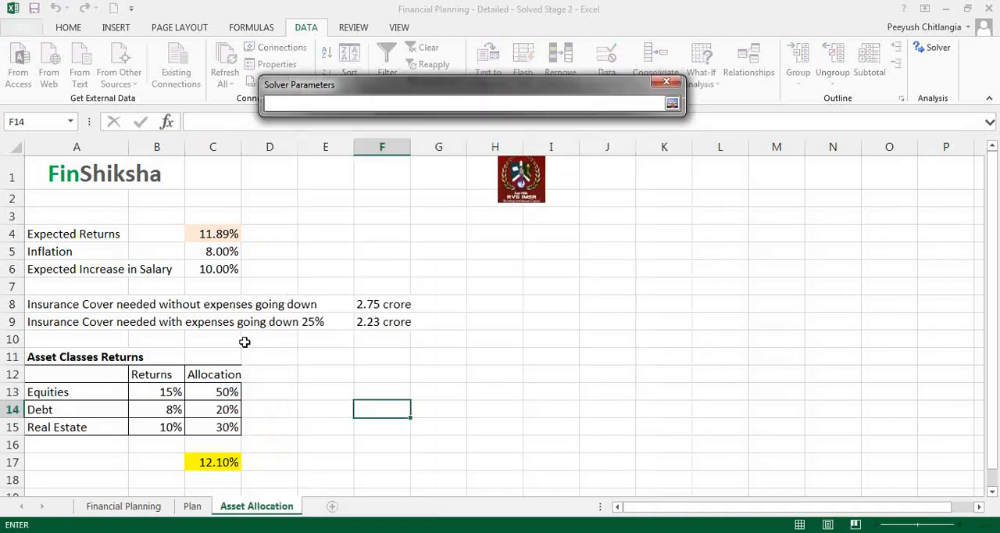
drag(216, 390, 216, 427)
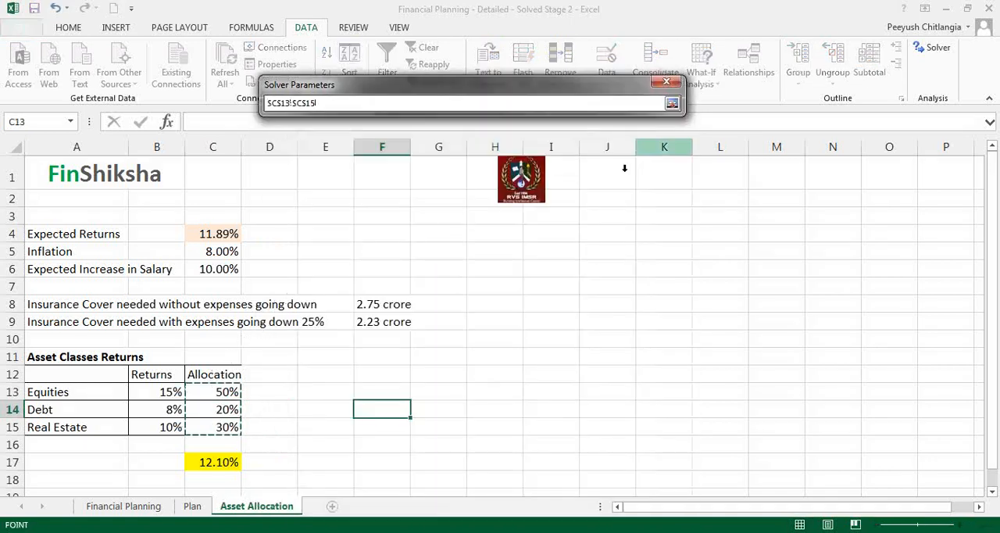
key(Return)
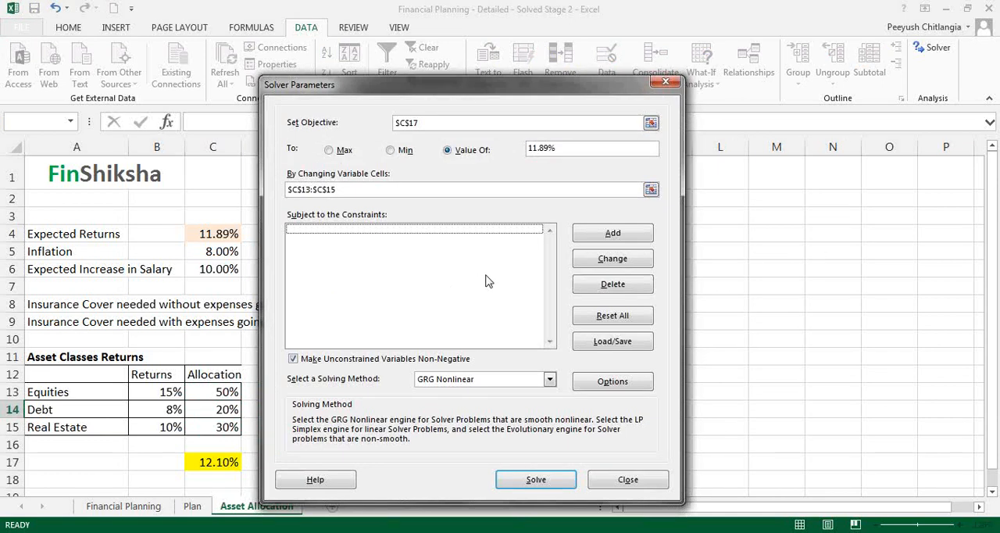
- Add a Solver constraint that the allocations C13:C15 are <= 1
click(610, 235)
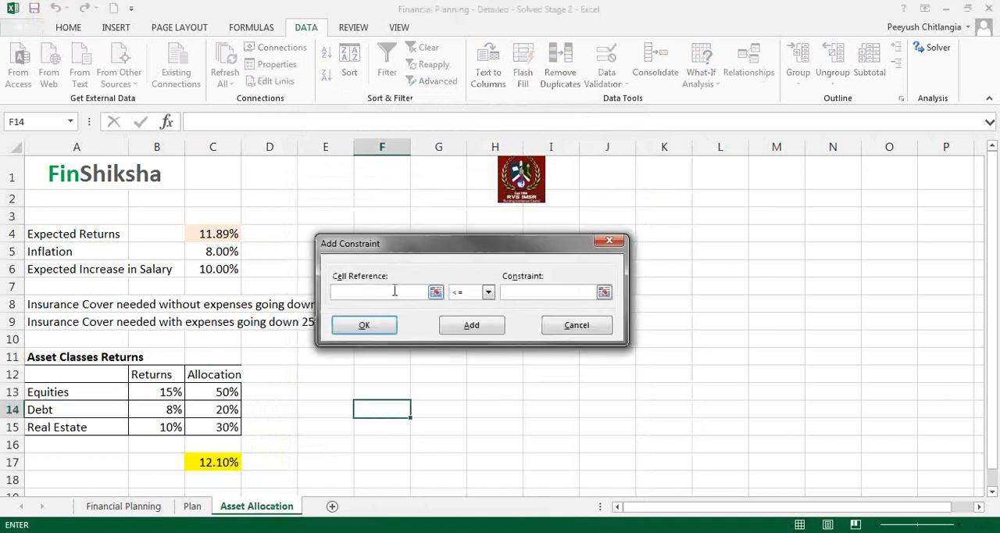
drag(225, 391, 227, 426)
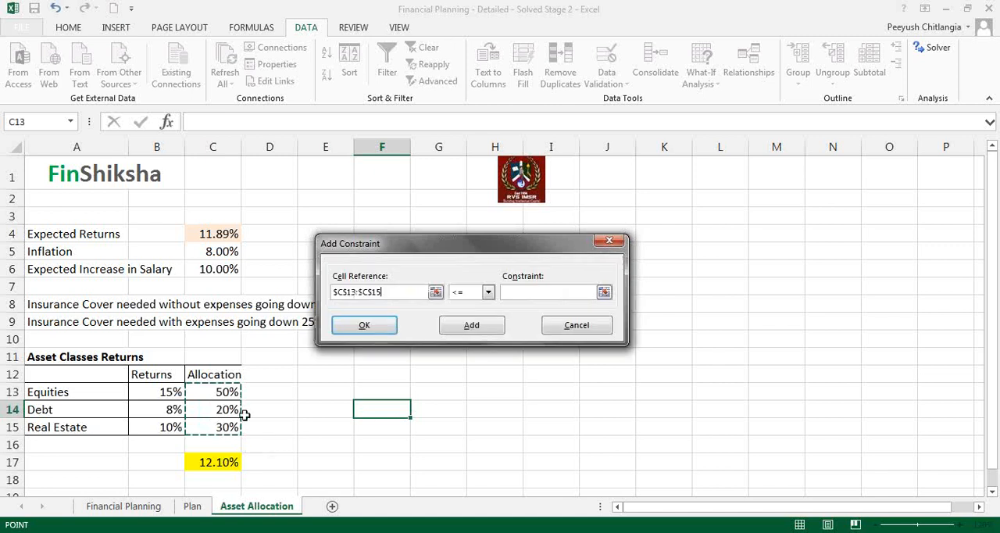
click(499, 291)
text(1)
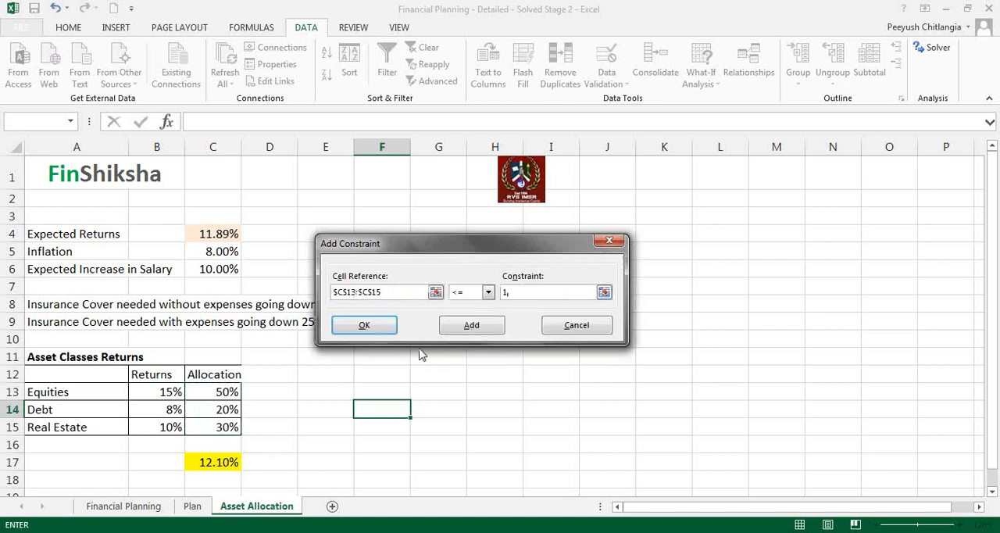
click(454, 330)
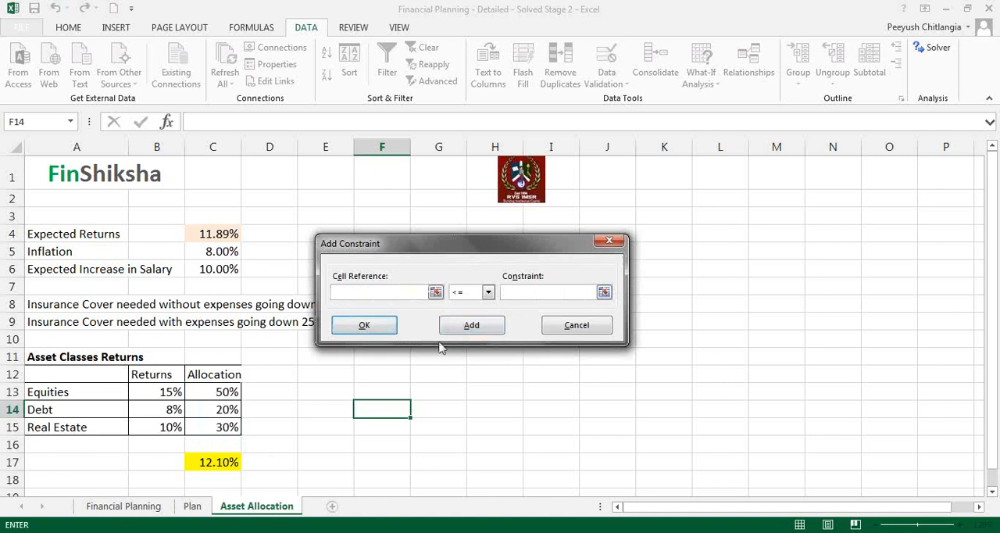
- Add a Solver constraint that the allocations C13:C15 are >= 0
drag(225, 391, 230, 427)
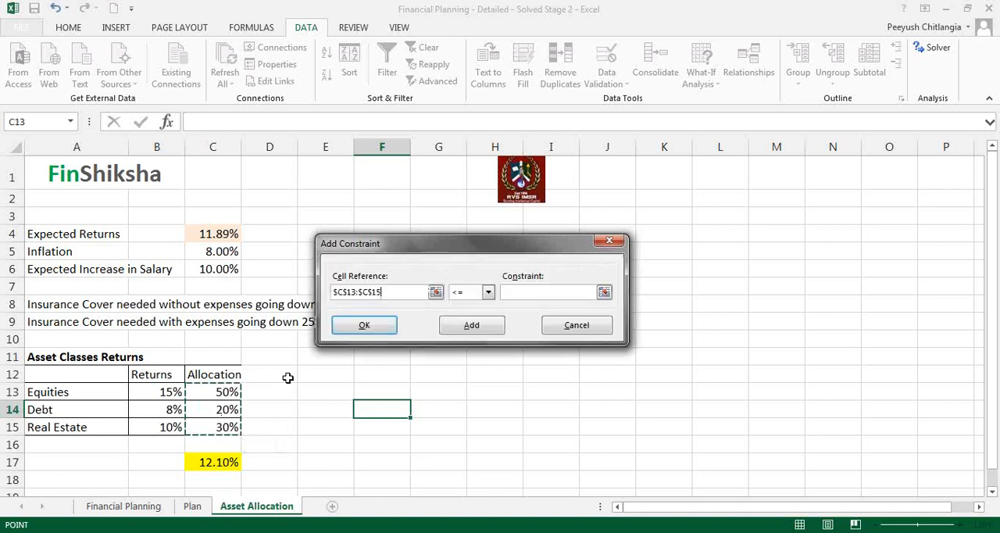
click(488, 292)
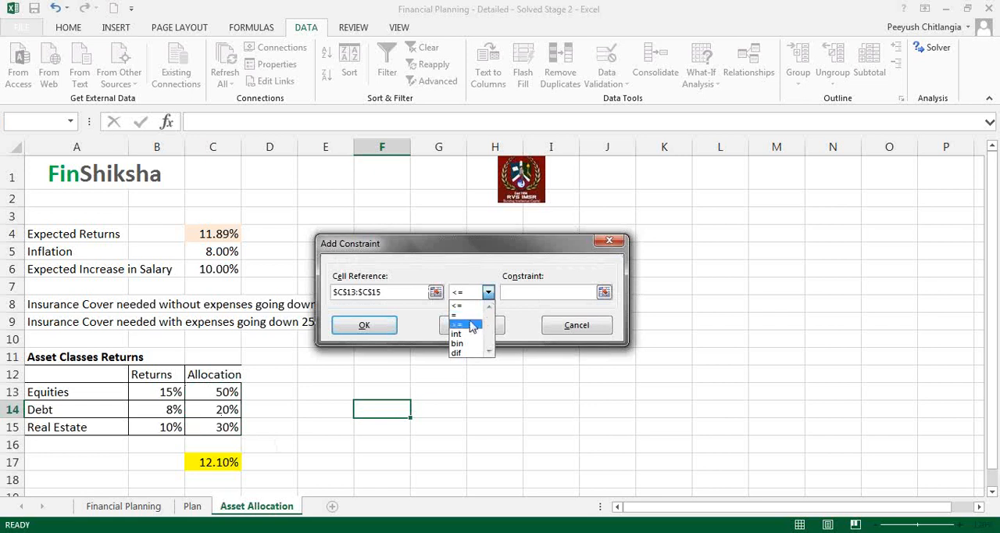
click(472, 324)
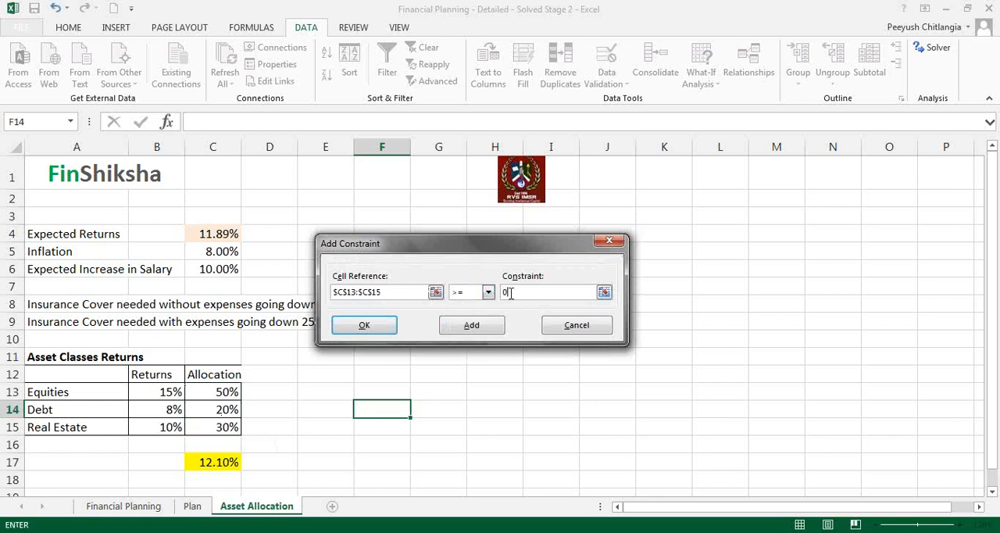
click(385, 327)
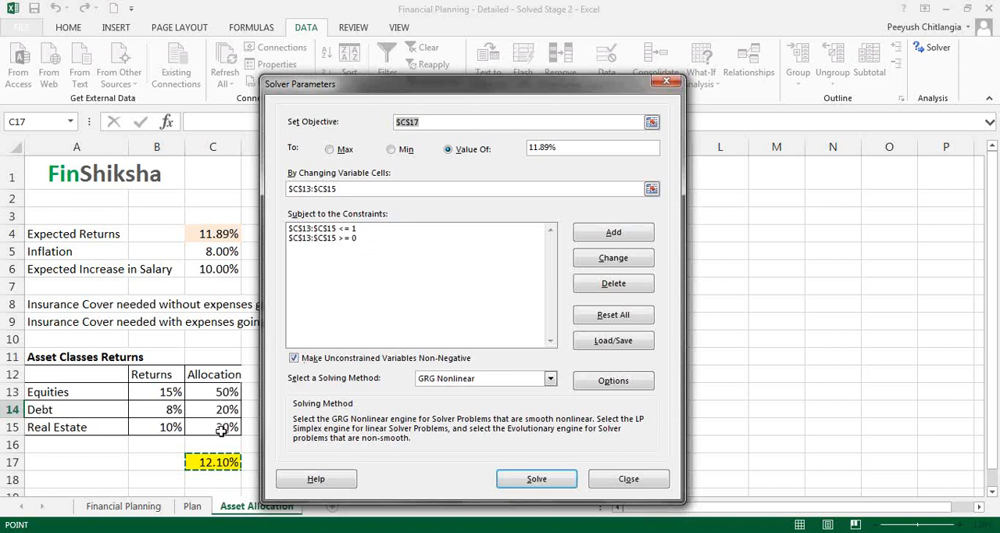
click(608, 239)
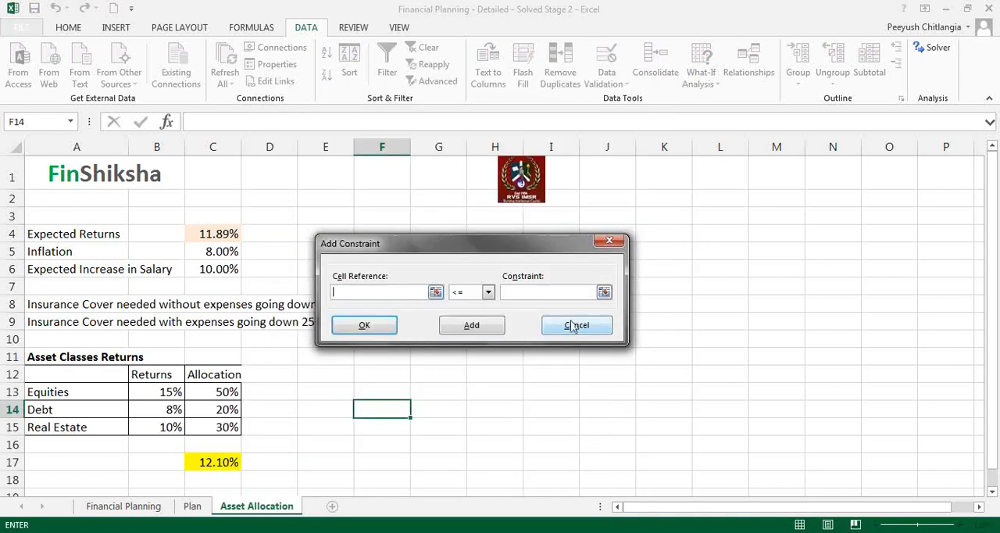
click(547, 327)
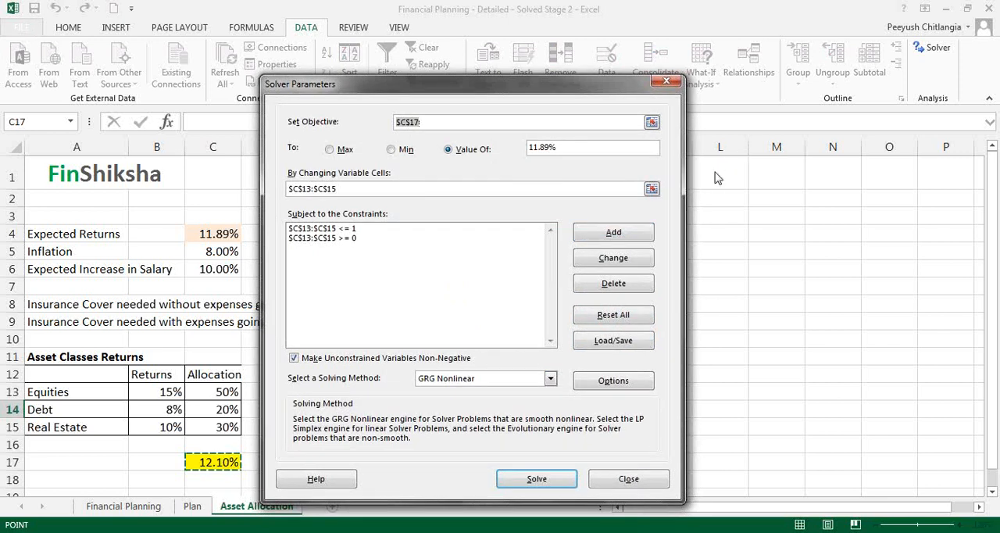
- Leave the Solver setup and total the allocations in C16 with =SUM(C13:C15)
click(609, 481)
click(201, 446)
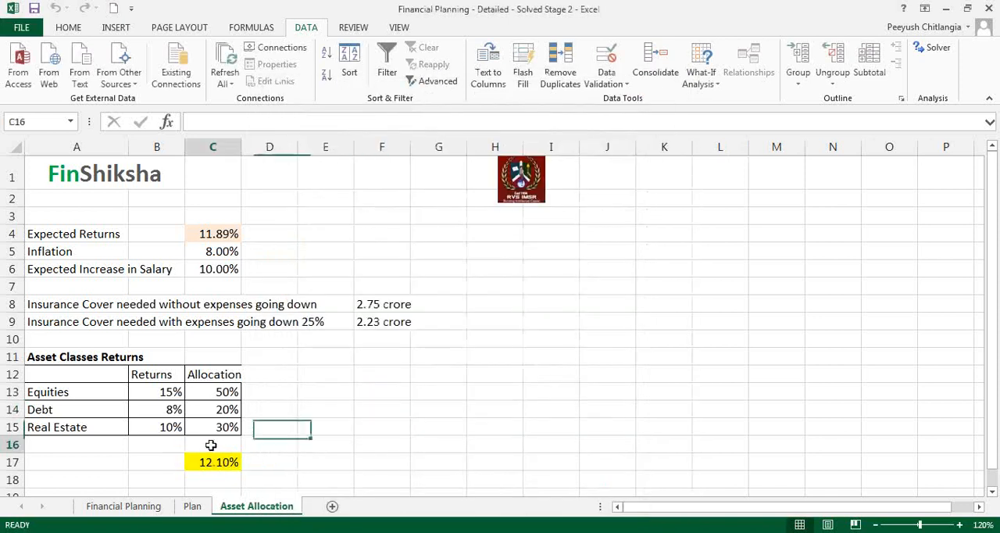
text(=sum()
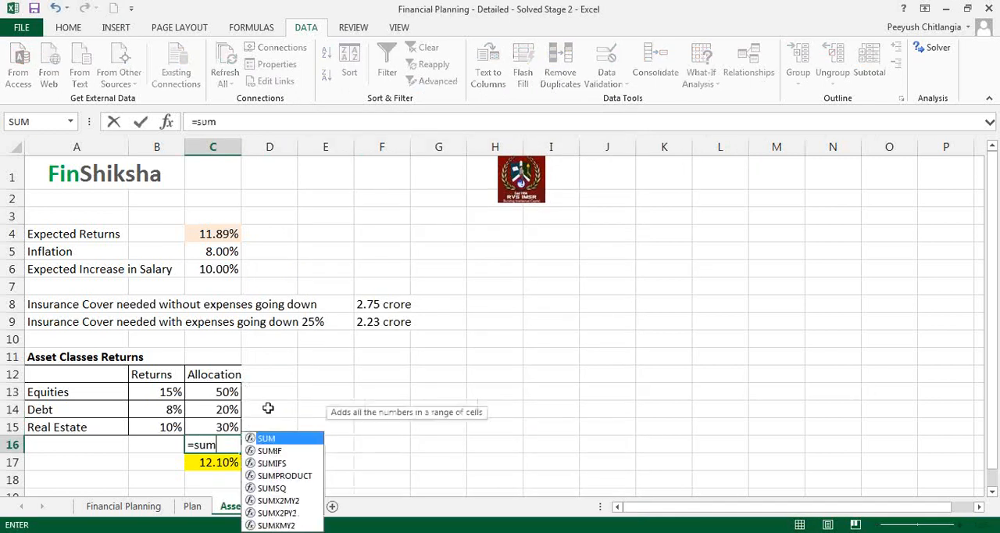
key(Up)
key(shift+Up)
key(shift+Up)
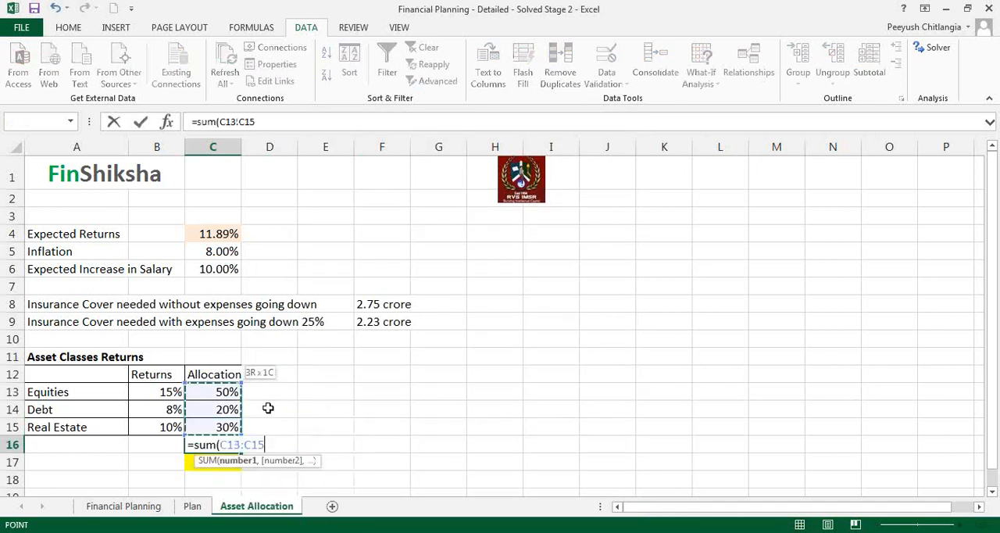
key(Return)
key(Up)
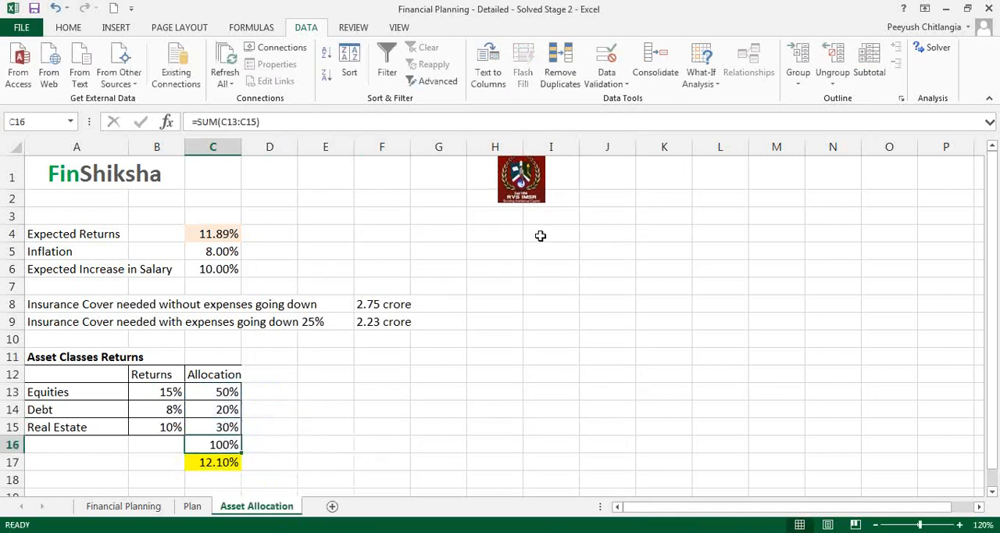
- Add a Solver constraint that the allocation total in C16 = 1
click(934, 48)
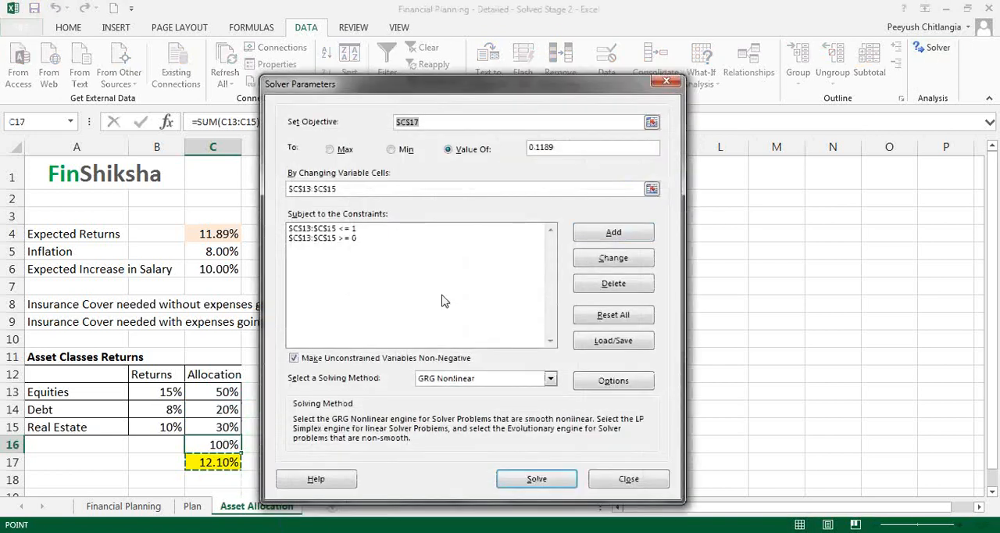
click(613, 233)
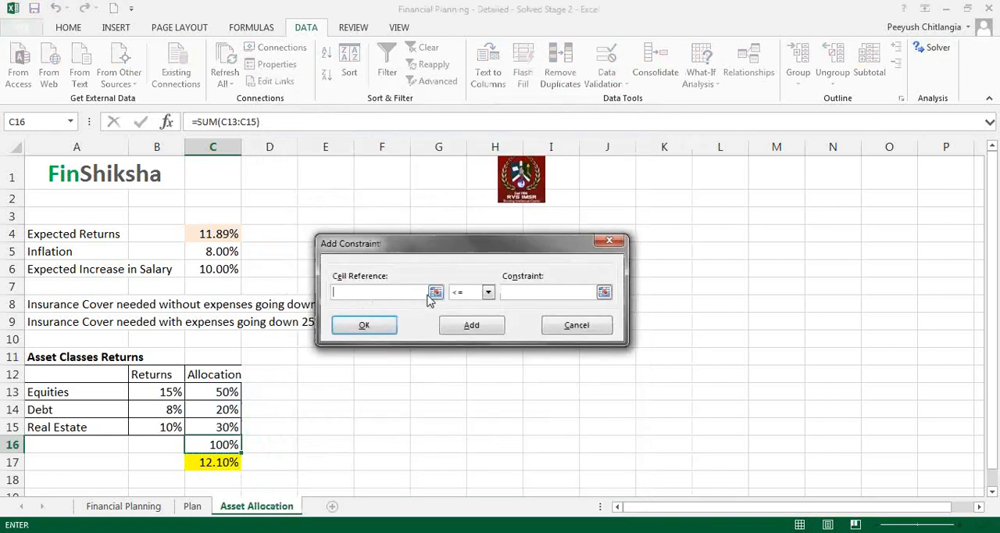
click(218, 445)
click(487, 292)
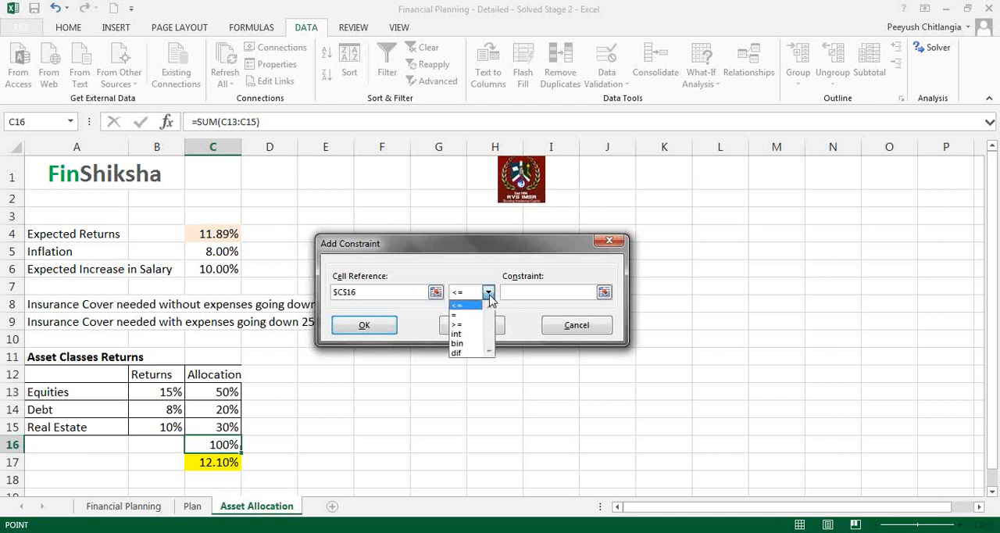
click(474, 320)
text(1)
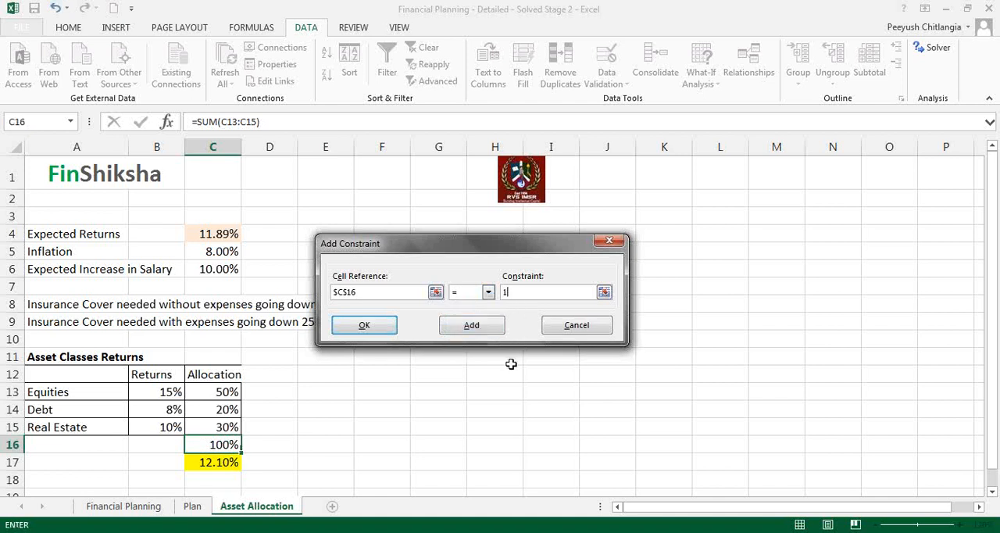
click(364, 325)
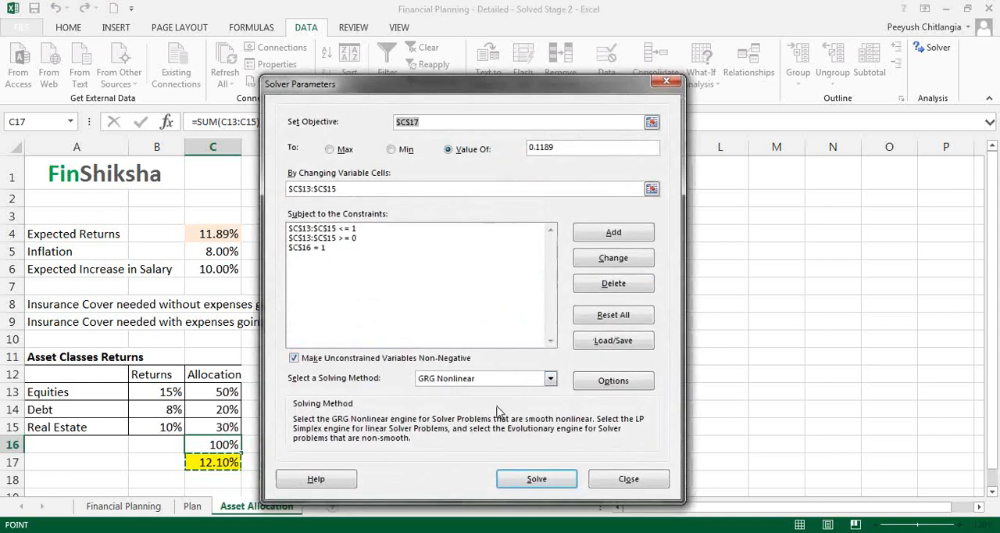
- Solve for the allocations with the GRG Nonlinear method and keep the Solver solution
click(548, 483)
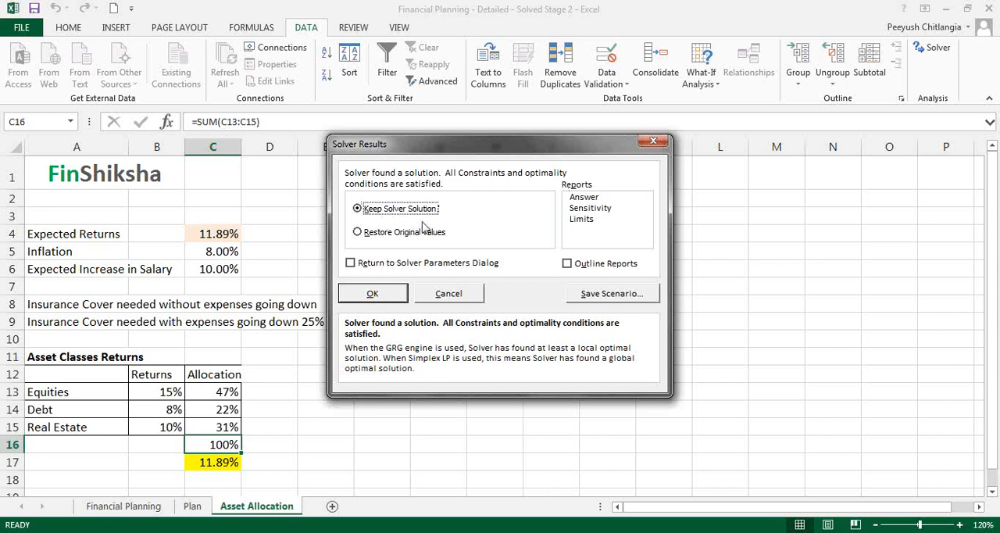
click(696, 197)
click(712, 247)
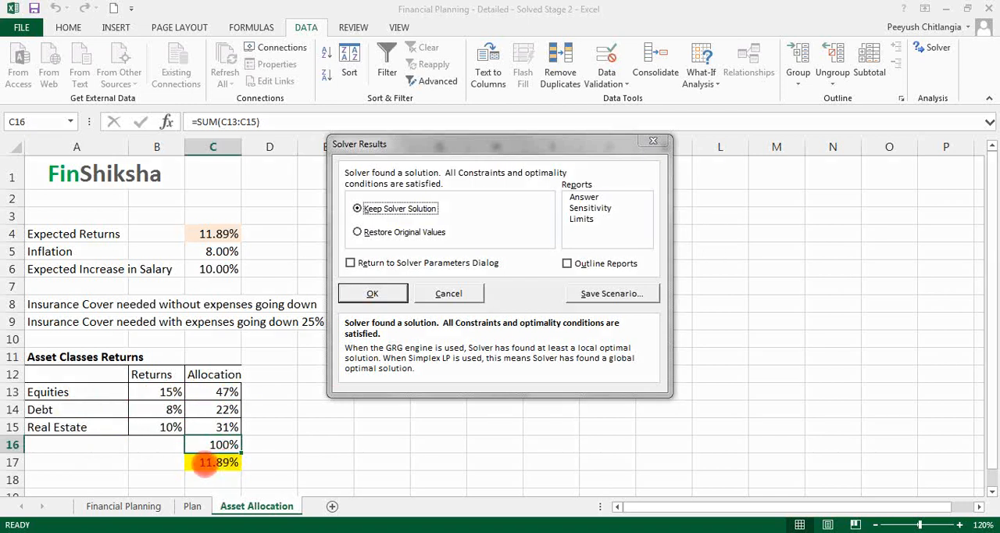
click(375, 297)
click(374, 295)
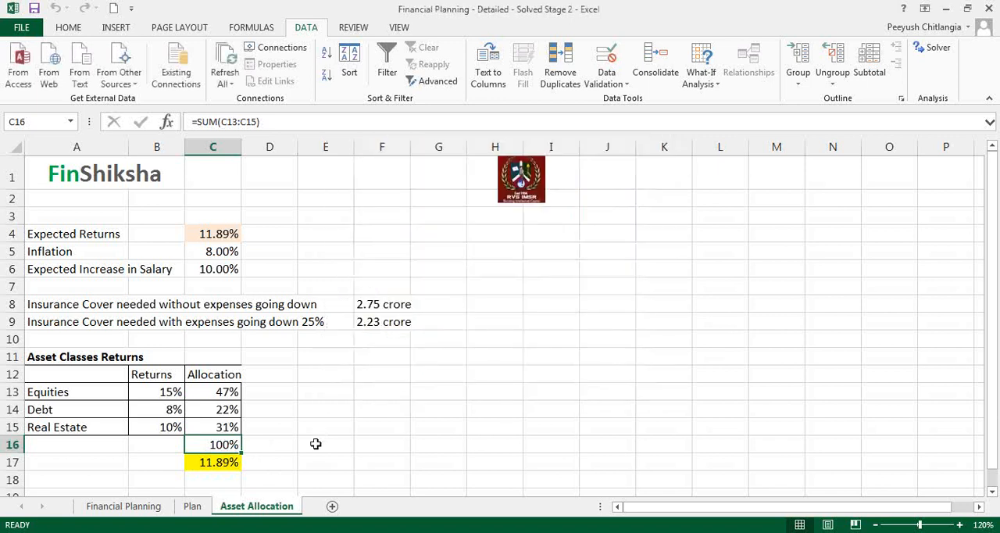
- Review the solved allocations against the expected returns in C4 of the Plan sheet, and return to the Asset Allocation sheet
click(201, 379)
drag(201, 385, 223, 430)
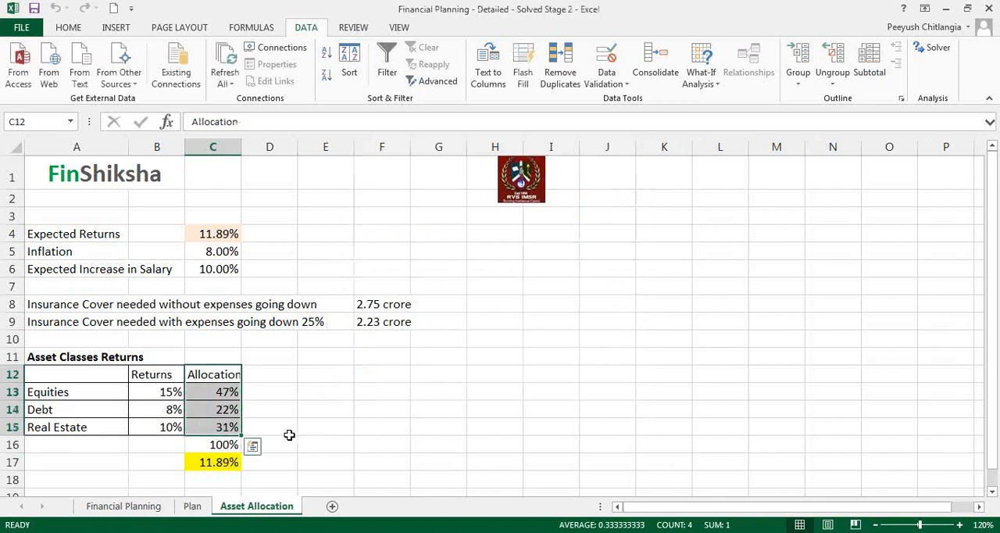
click(193, 506)
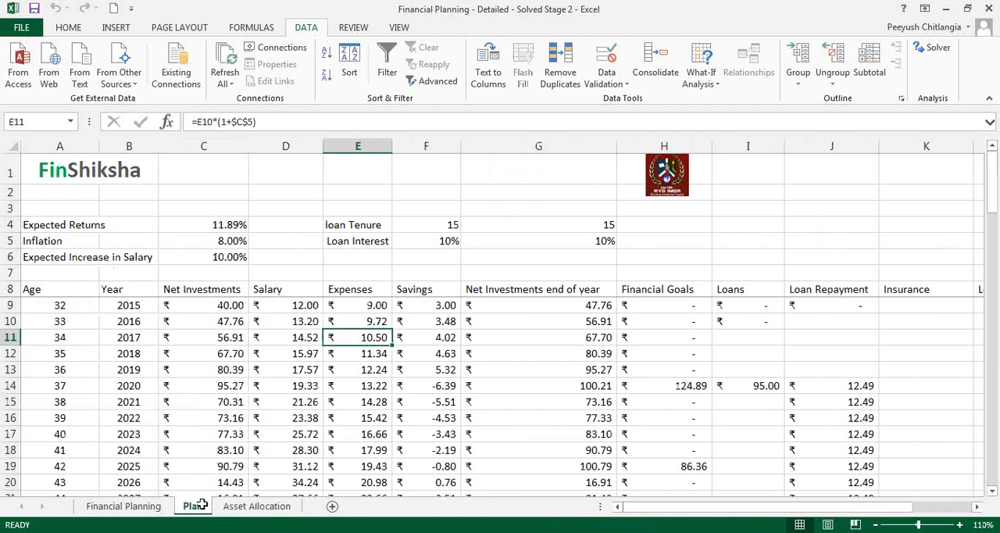
click(216, 228)
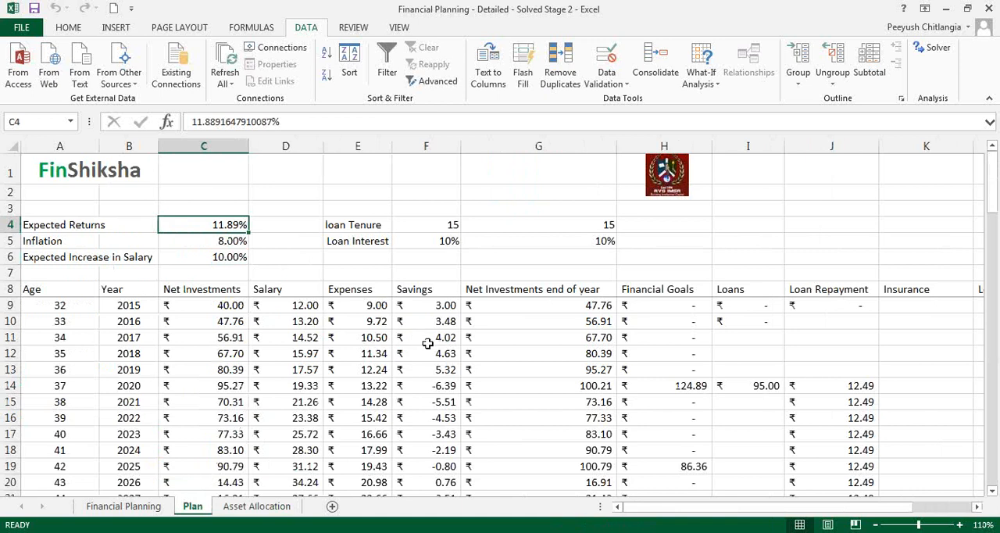
click(275, 507)
click(228, 391)
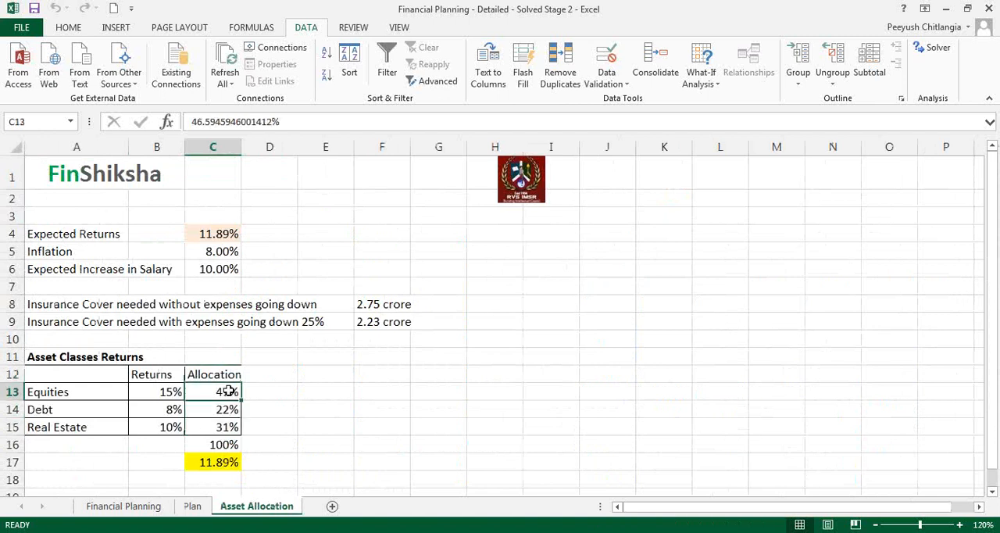
- Add a Solver constraint that the real estate allocation C15 is <= 10%, then solve and keep the solution
click(934, 49)
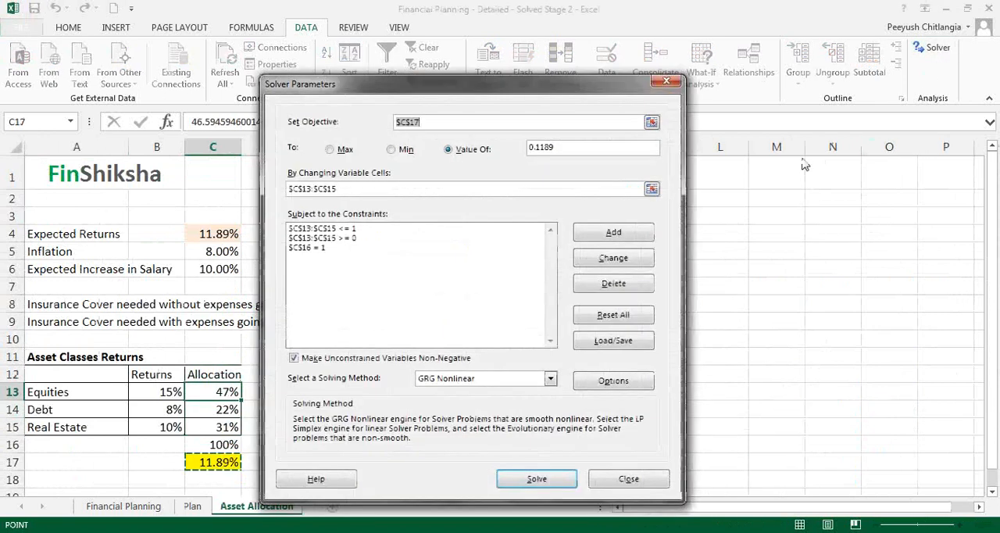
drag(545, 86, 619, 78)
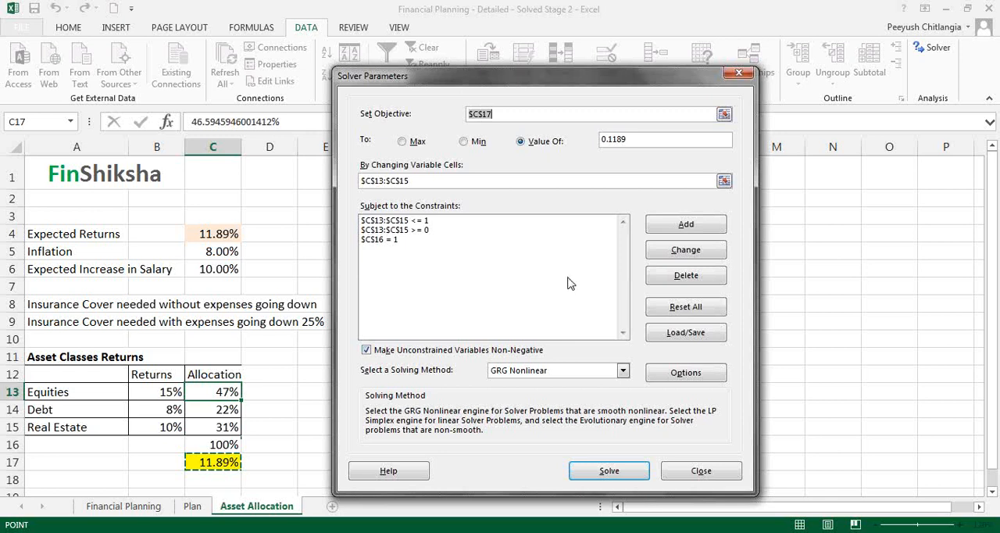
click(686, 225)
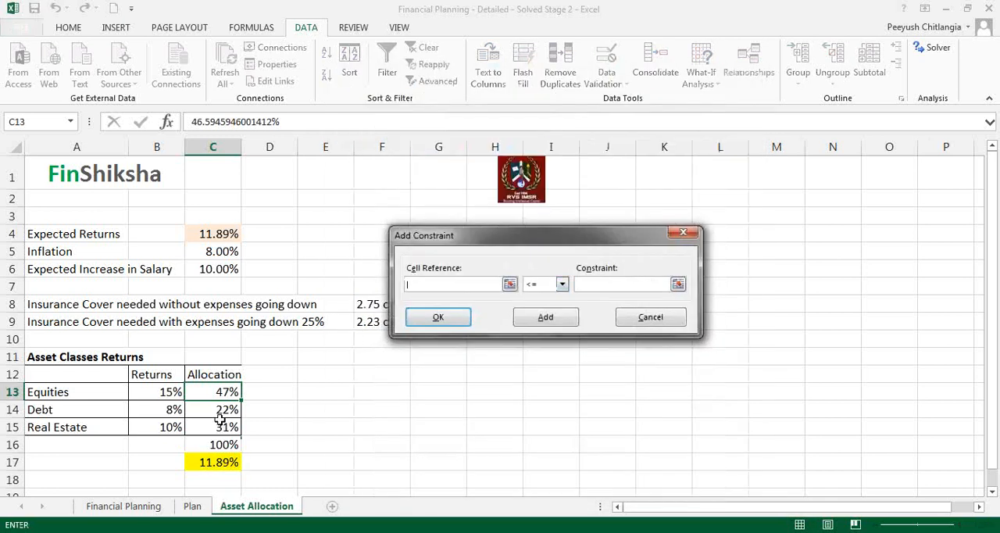
click(216, 427)
click(590, 284)
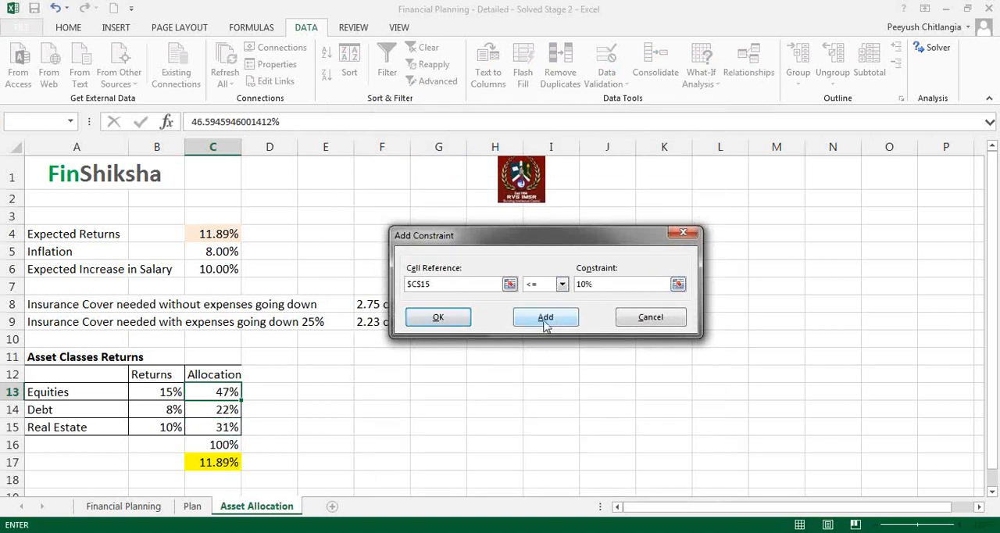
click(470, 324)
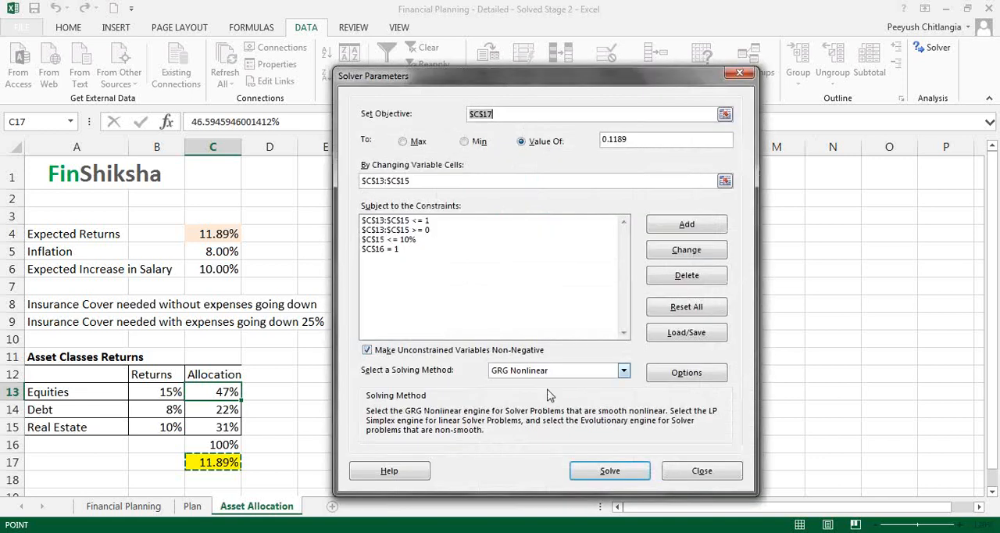
click(609, 471)
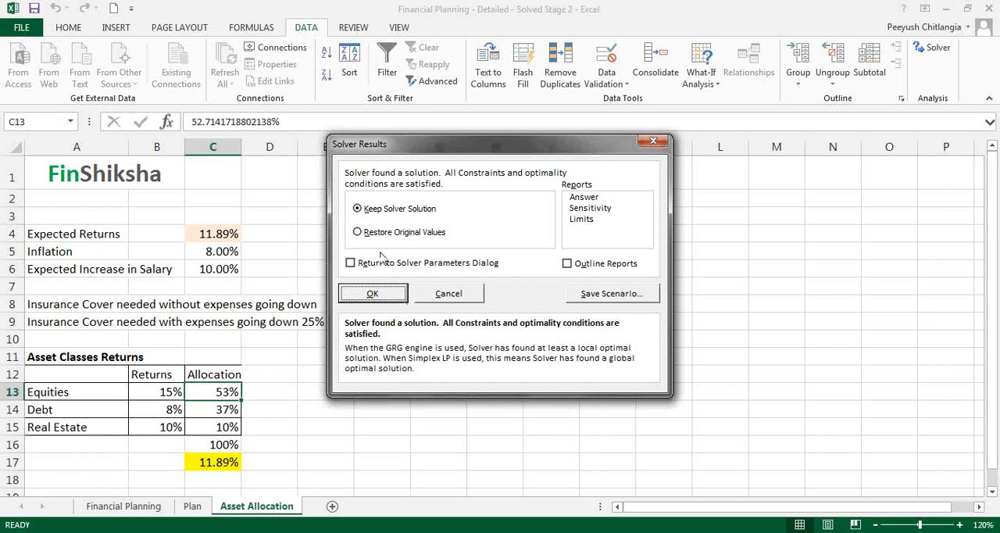
click(387, 301)
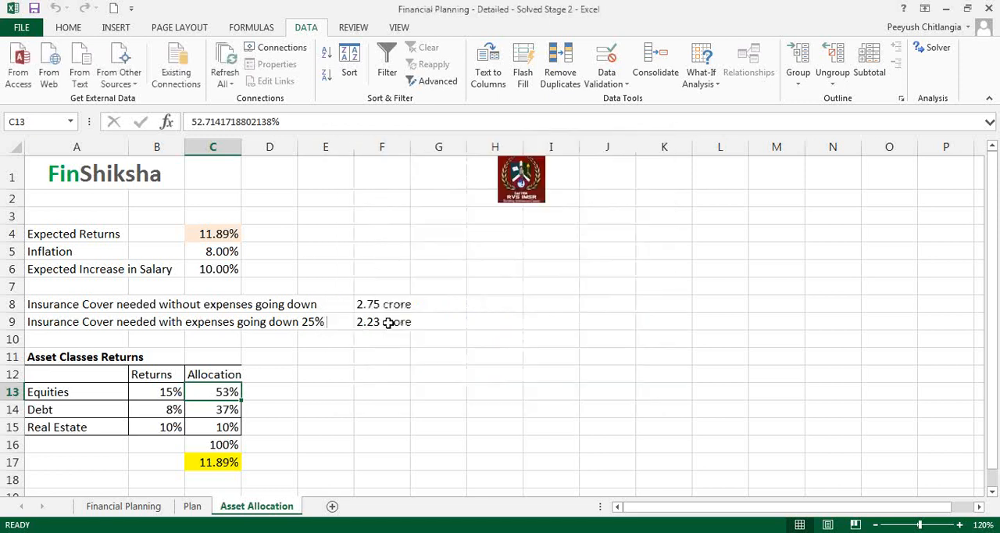
- Change the Solver constraint on the real estate allocation C15 to = 0
click(935, 51)
click(428, 241)
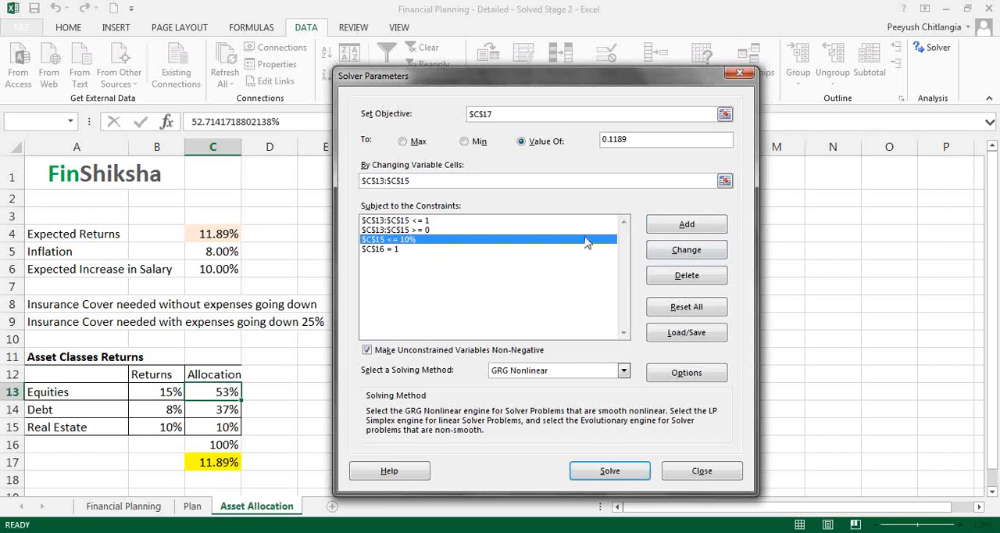
click(686, 226)
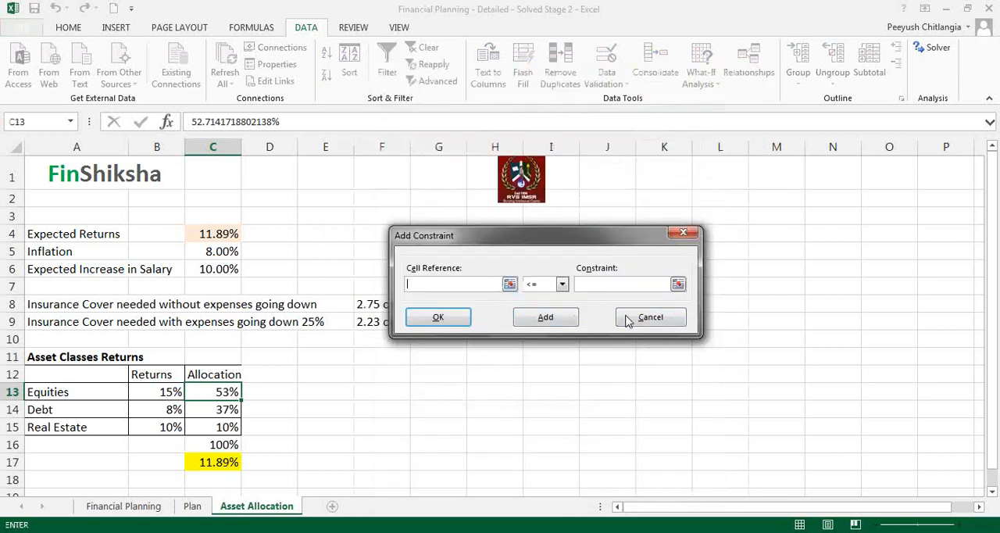
click(653, 313)
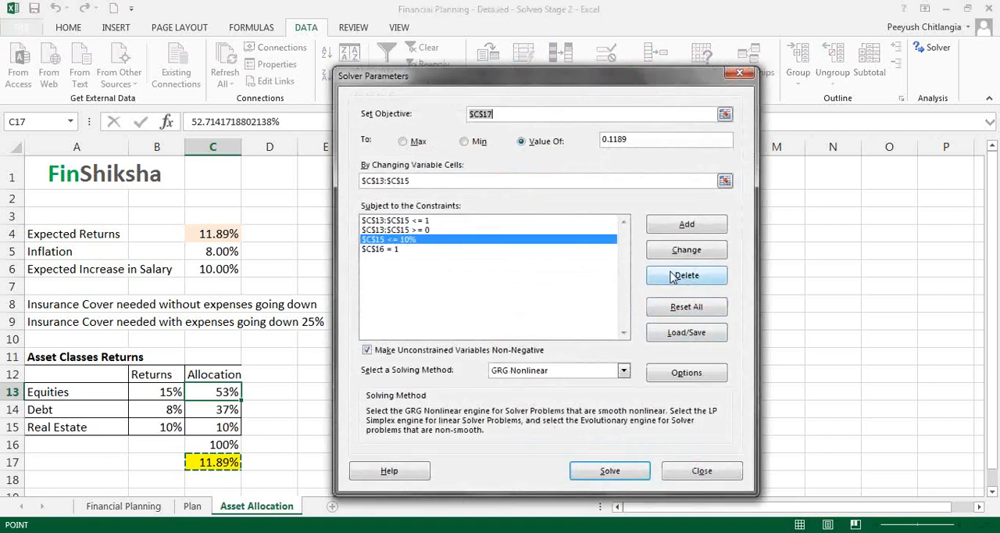
click(680, 258)
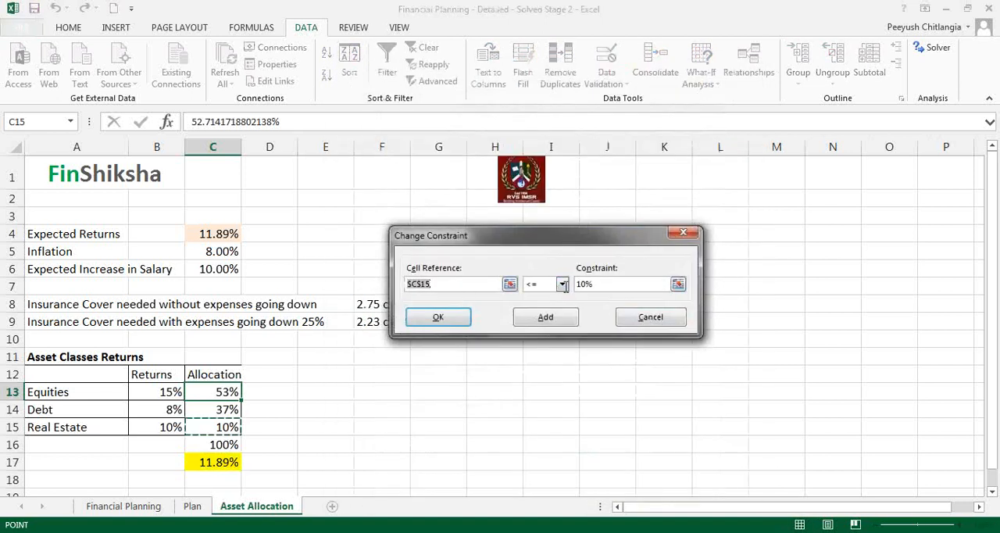
click(562, 284)
click(554, 308)
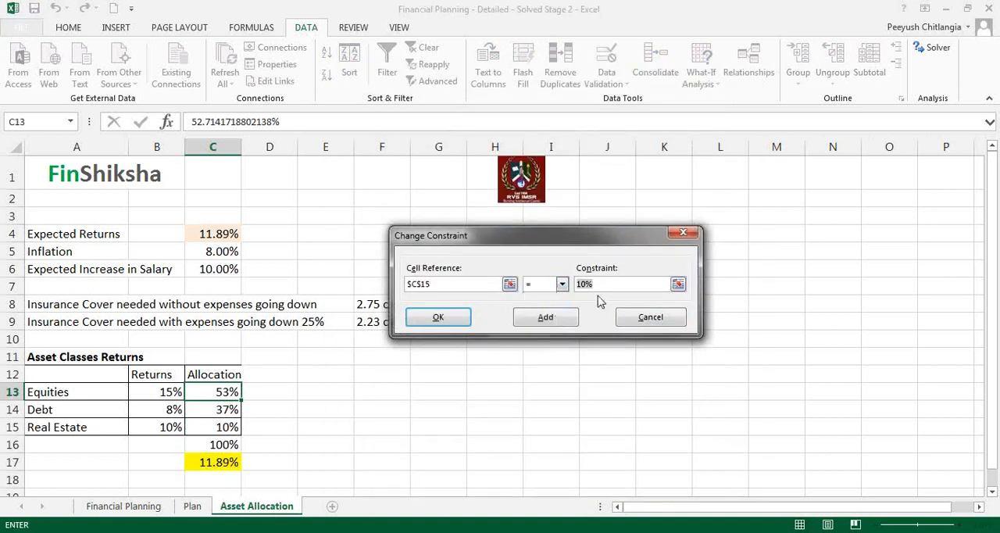
text(0)
click(467, 319)
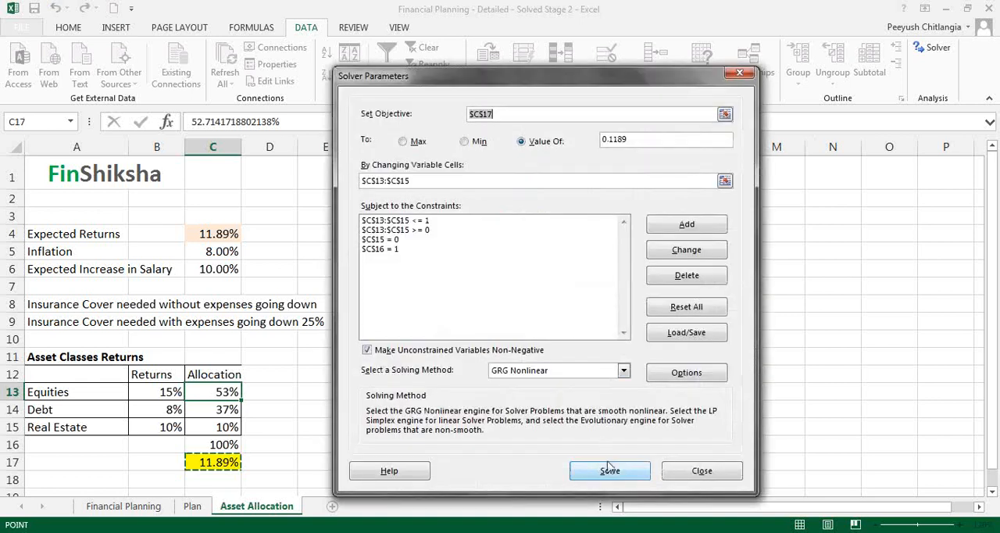
- Solve for the allocations without real estate and keep the Solver solution
click(610, 469)
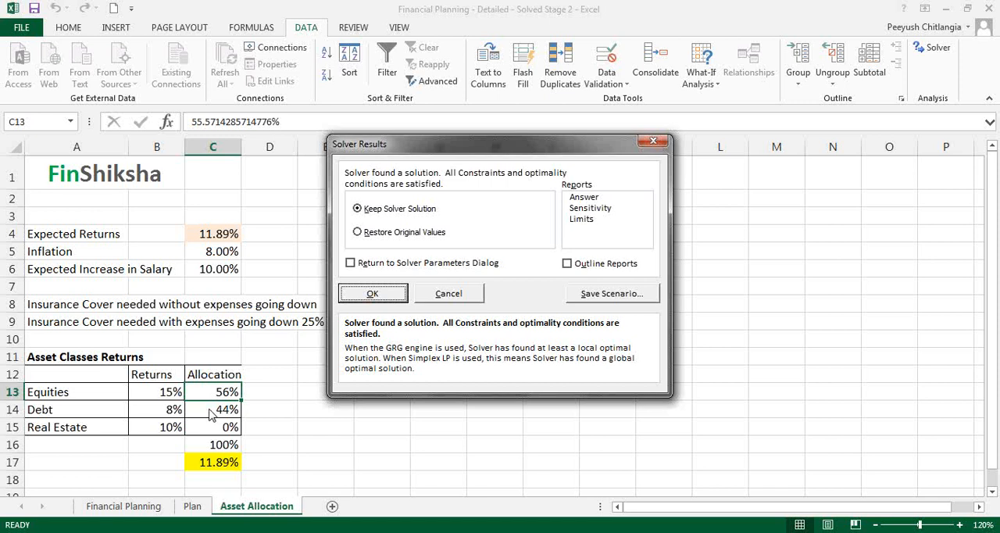
click(380, 297)
click(327, 407)
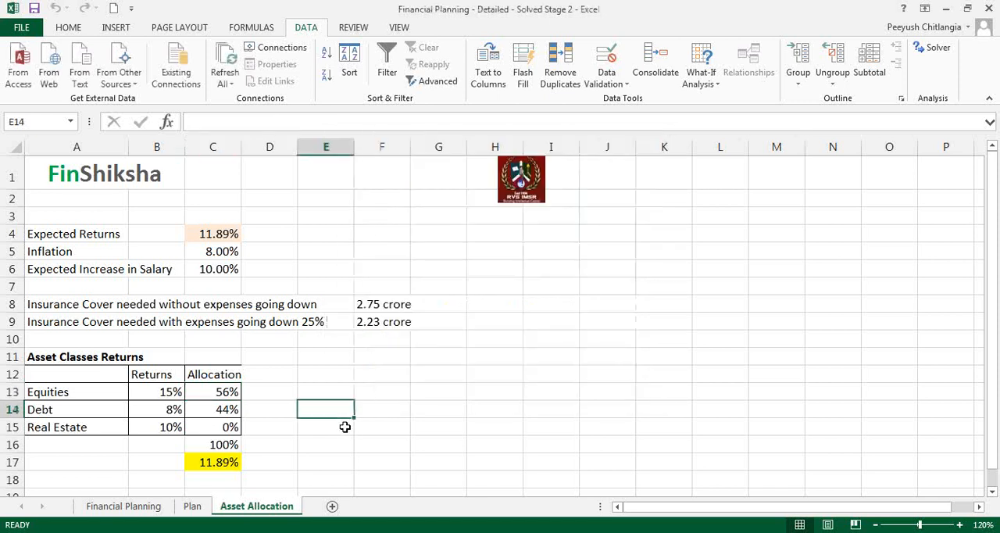